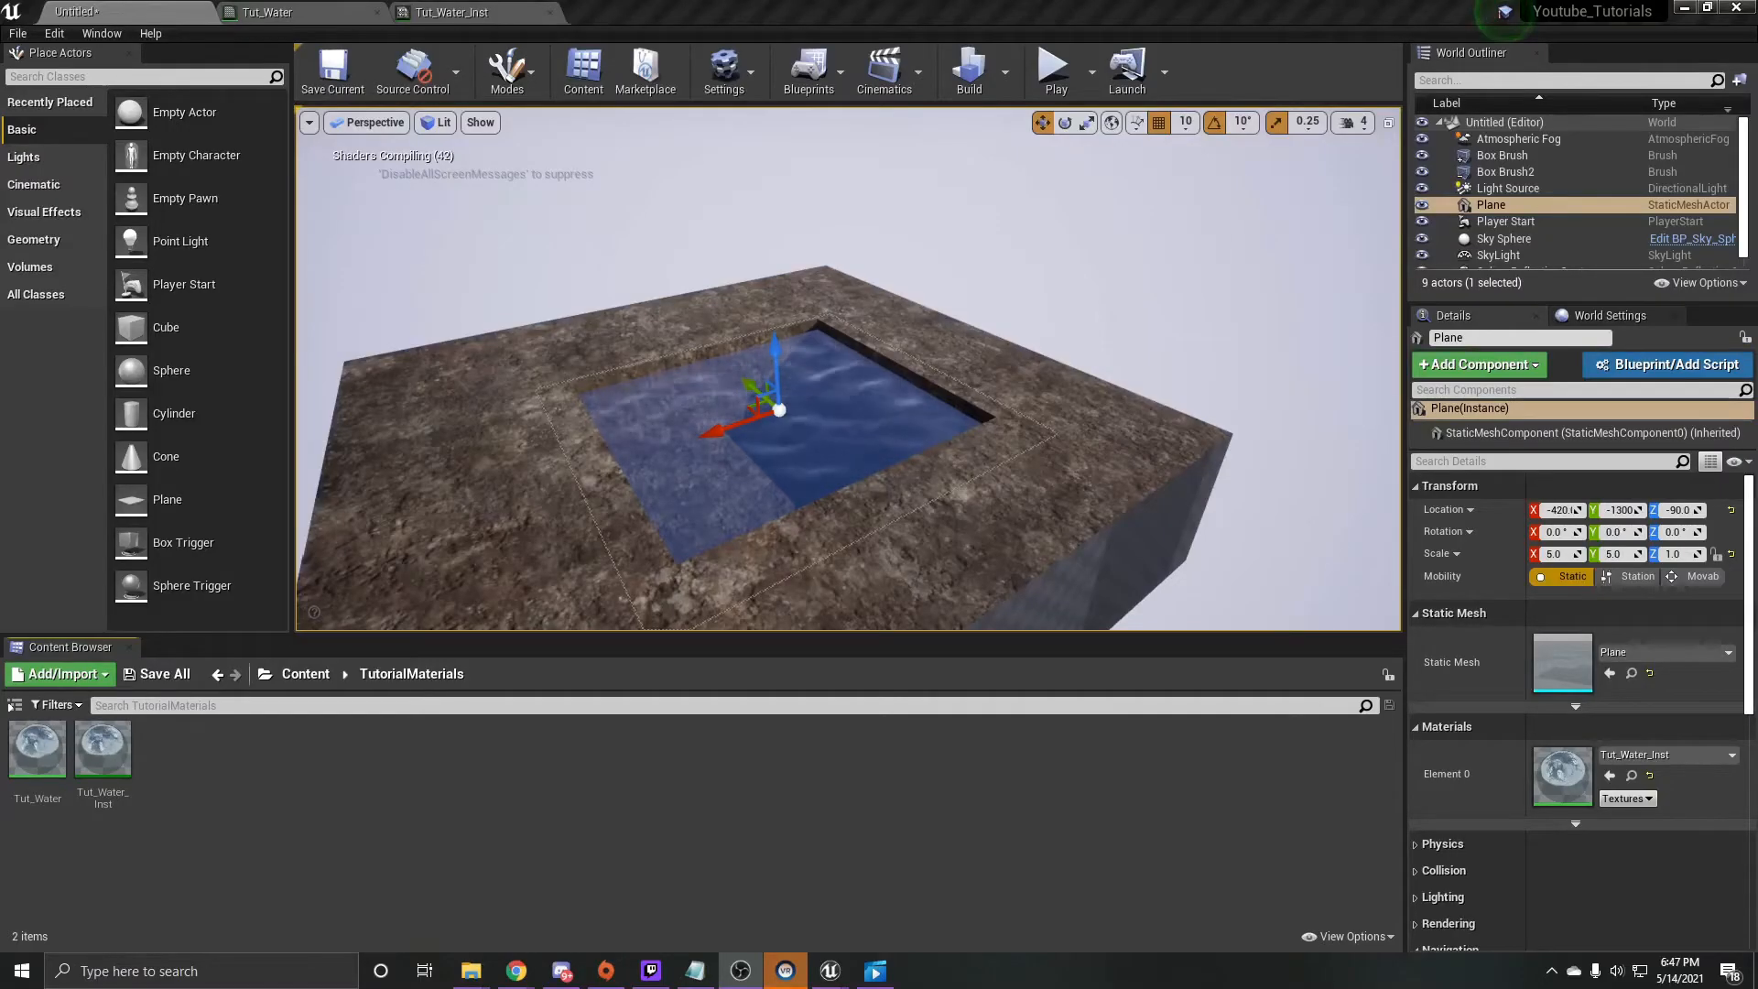
- Create a new material named YT_Water in the TutorialMaterials folder and open it for editing
right_click(219, 758)
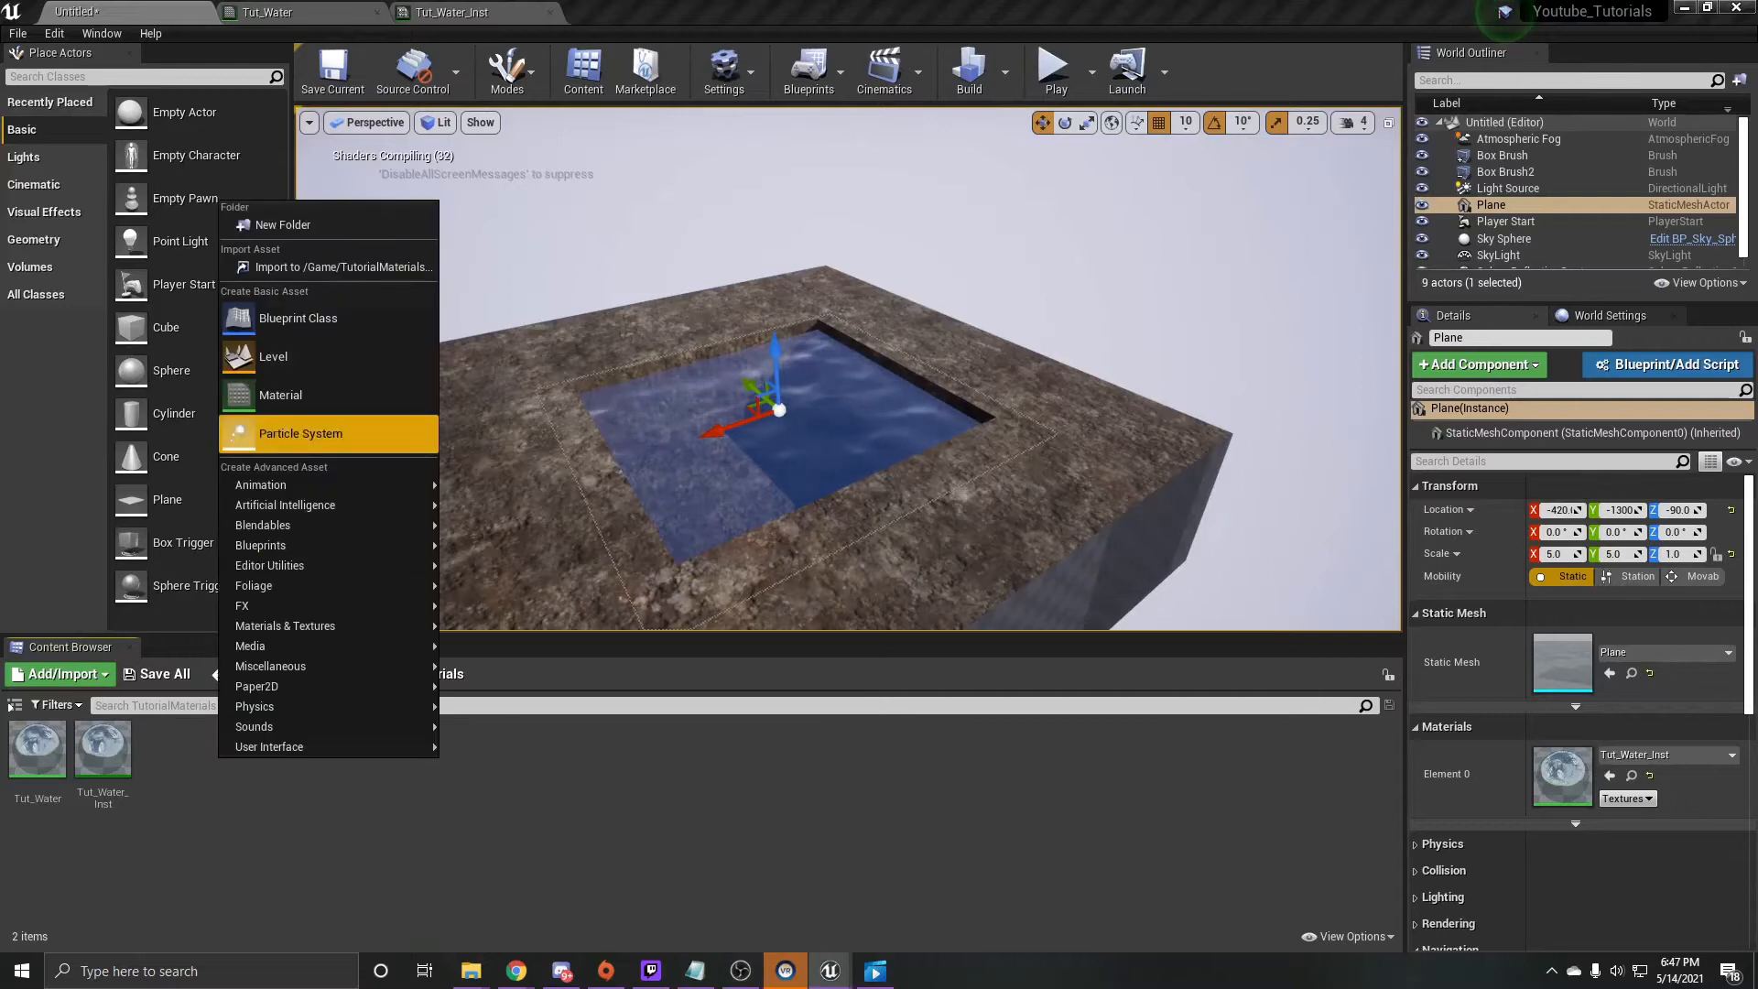
click(302, 433)
text(YT_Water)
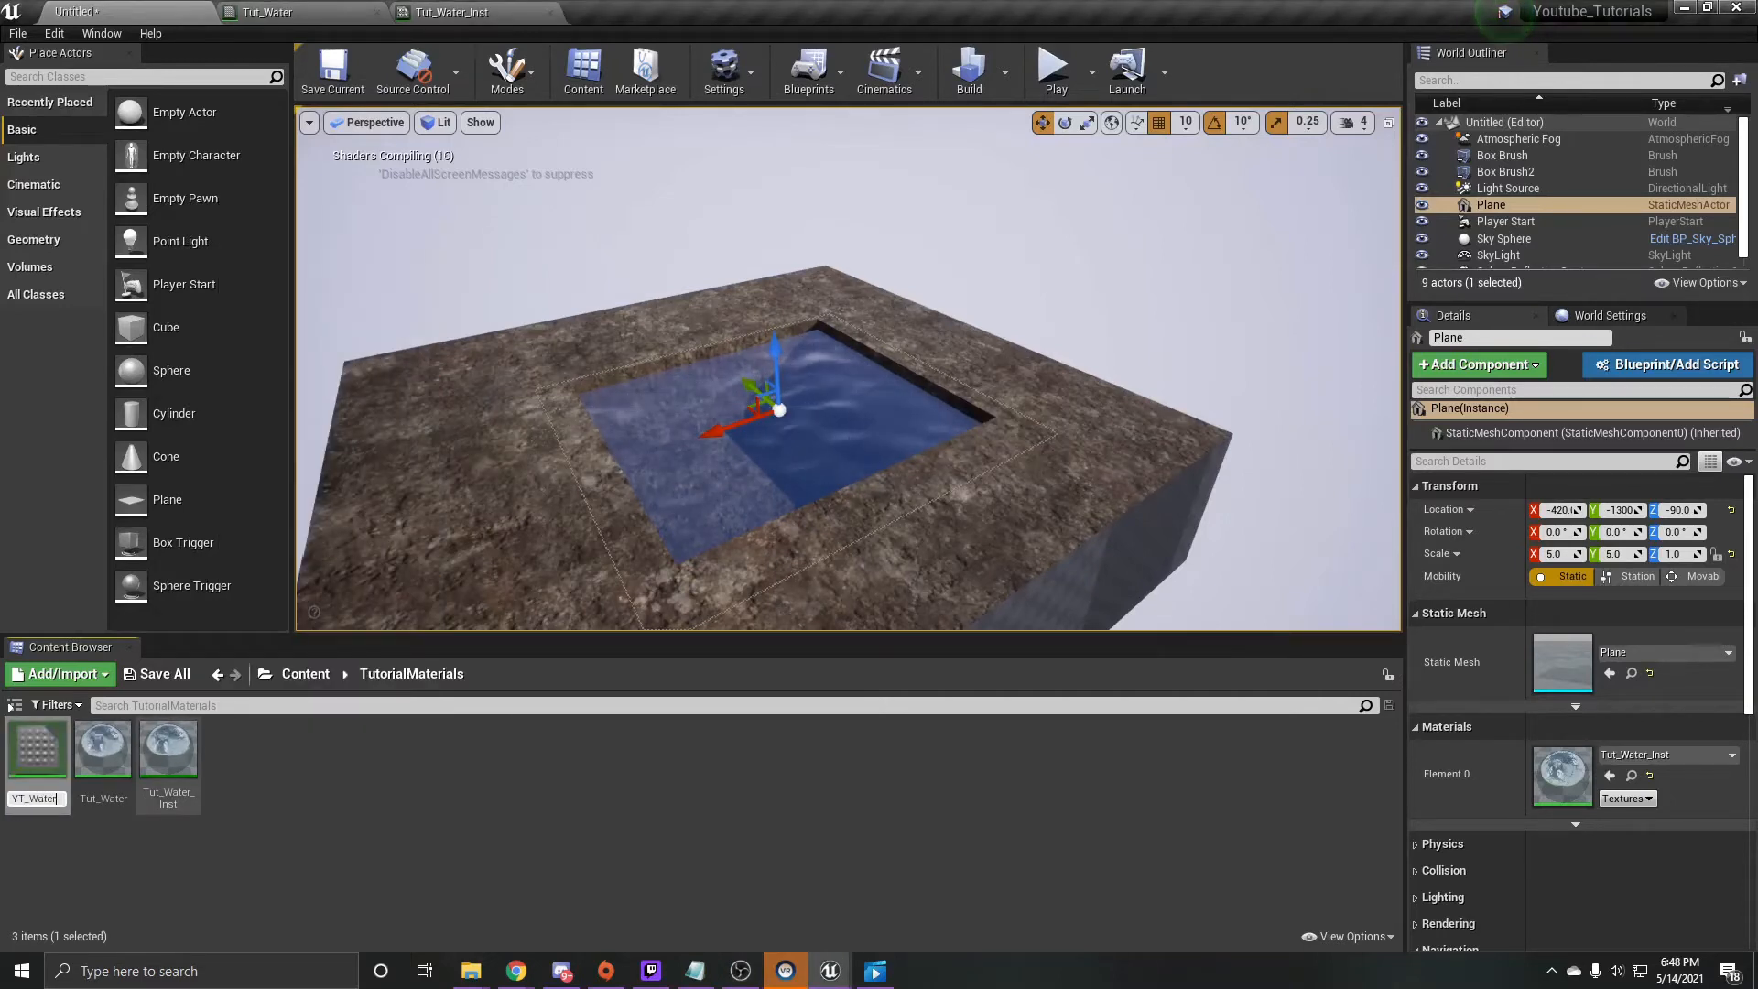
key(Return)
double_click(169, 749)
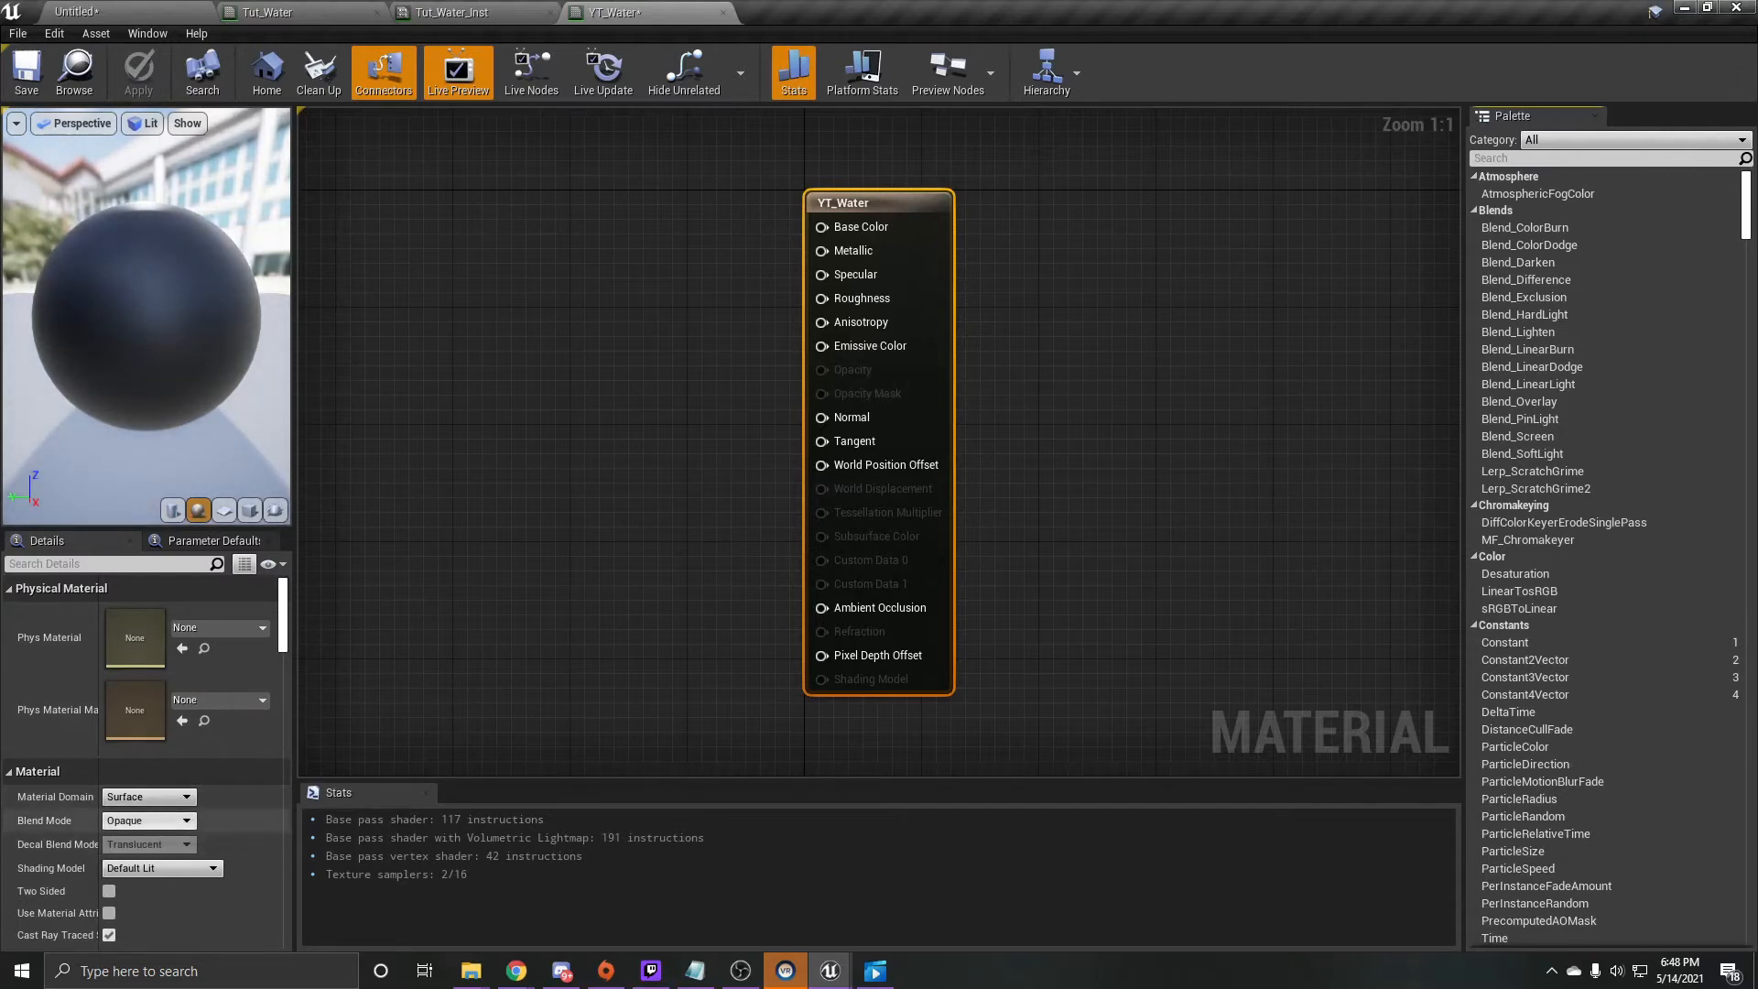
- Set the material's blend mode to Translucent and its translucency lighting mode to Surface TranslucencyVolume
click(146, 821)
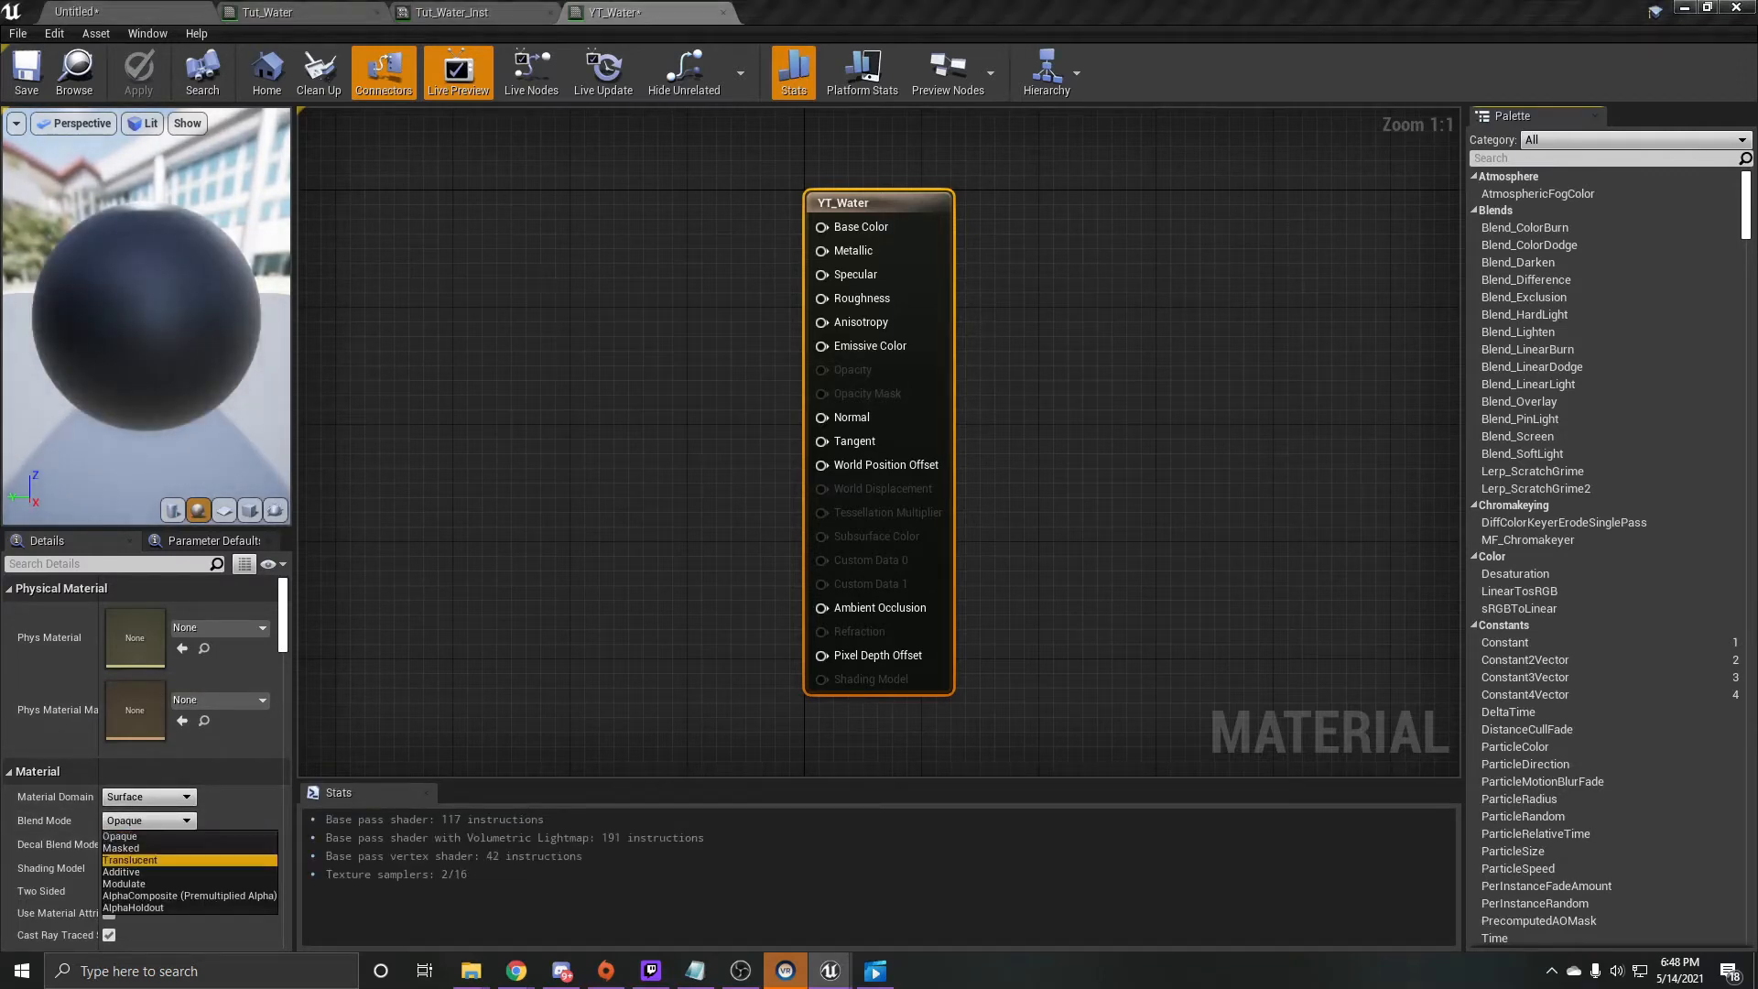
click(129, 860)
scroll(146, 760, down, 6)
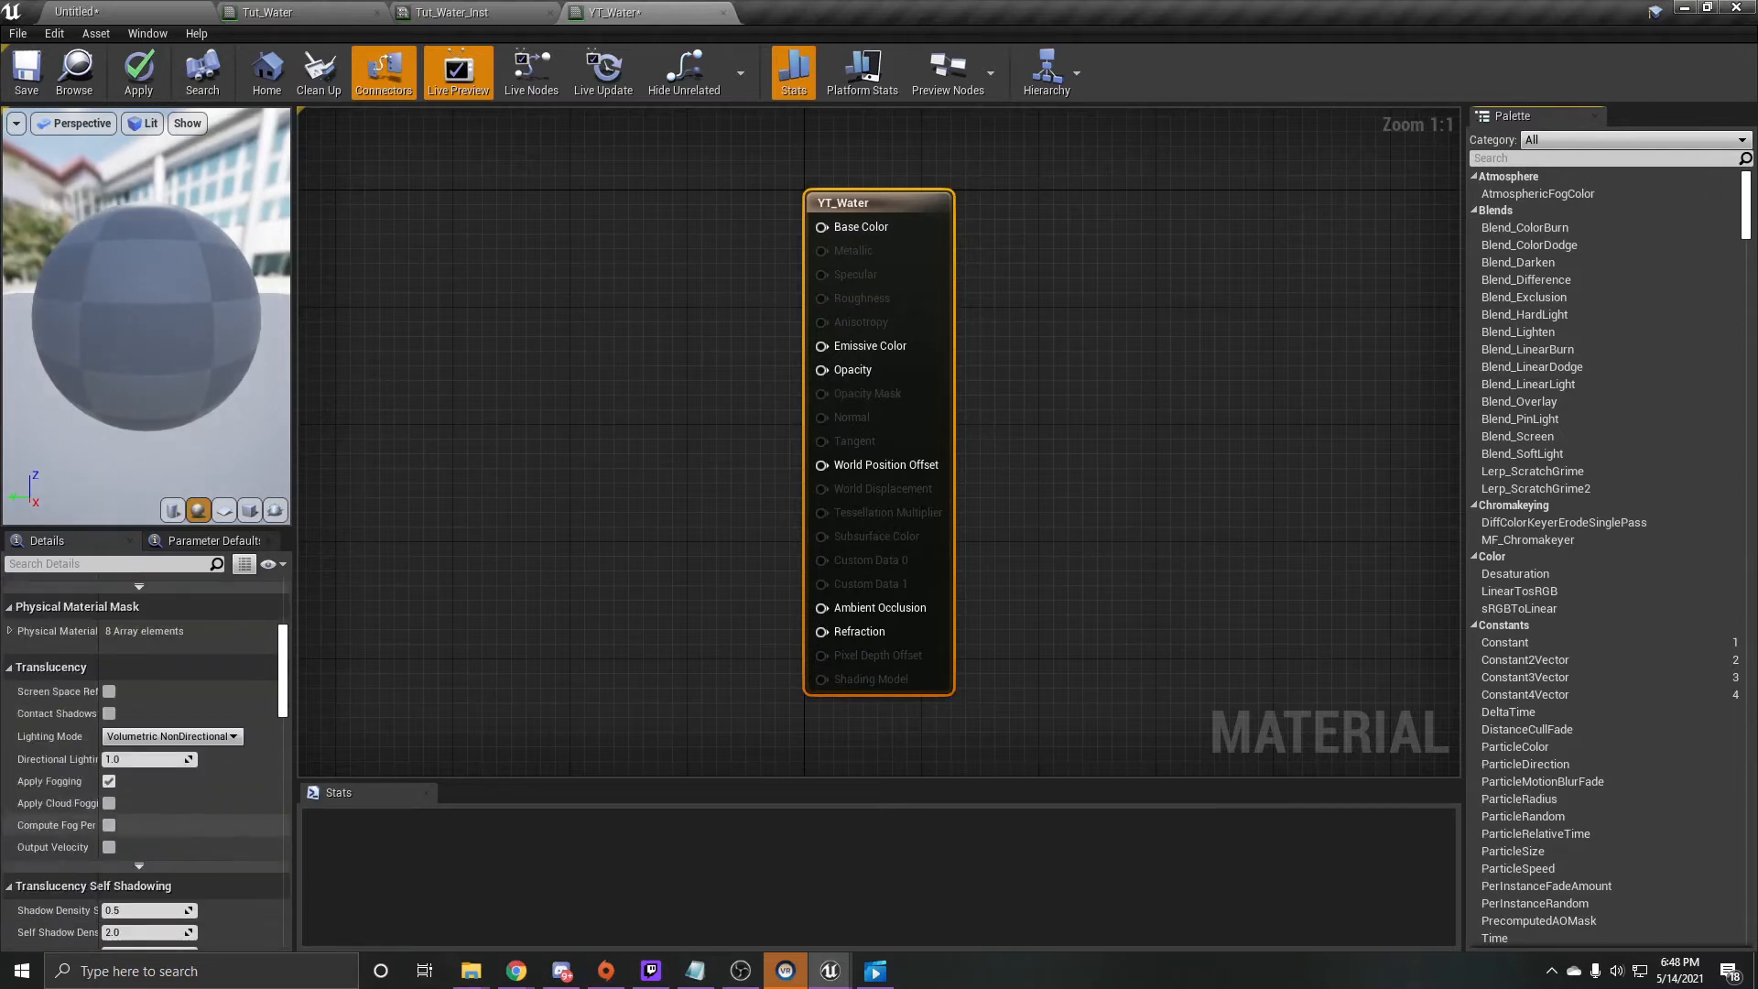
click(171, 737)
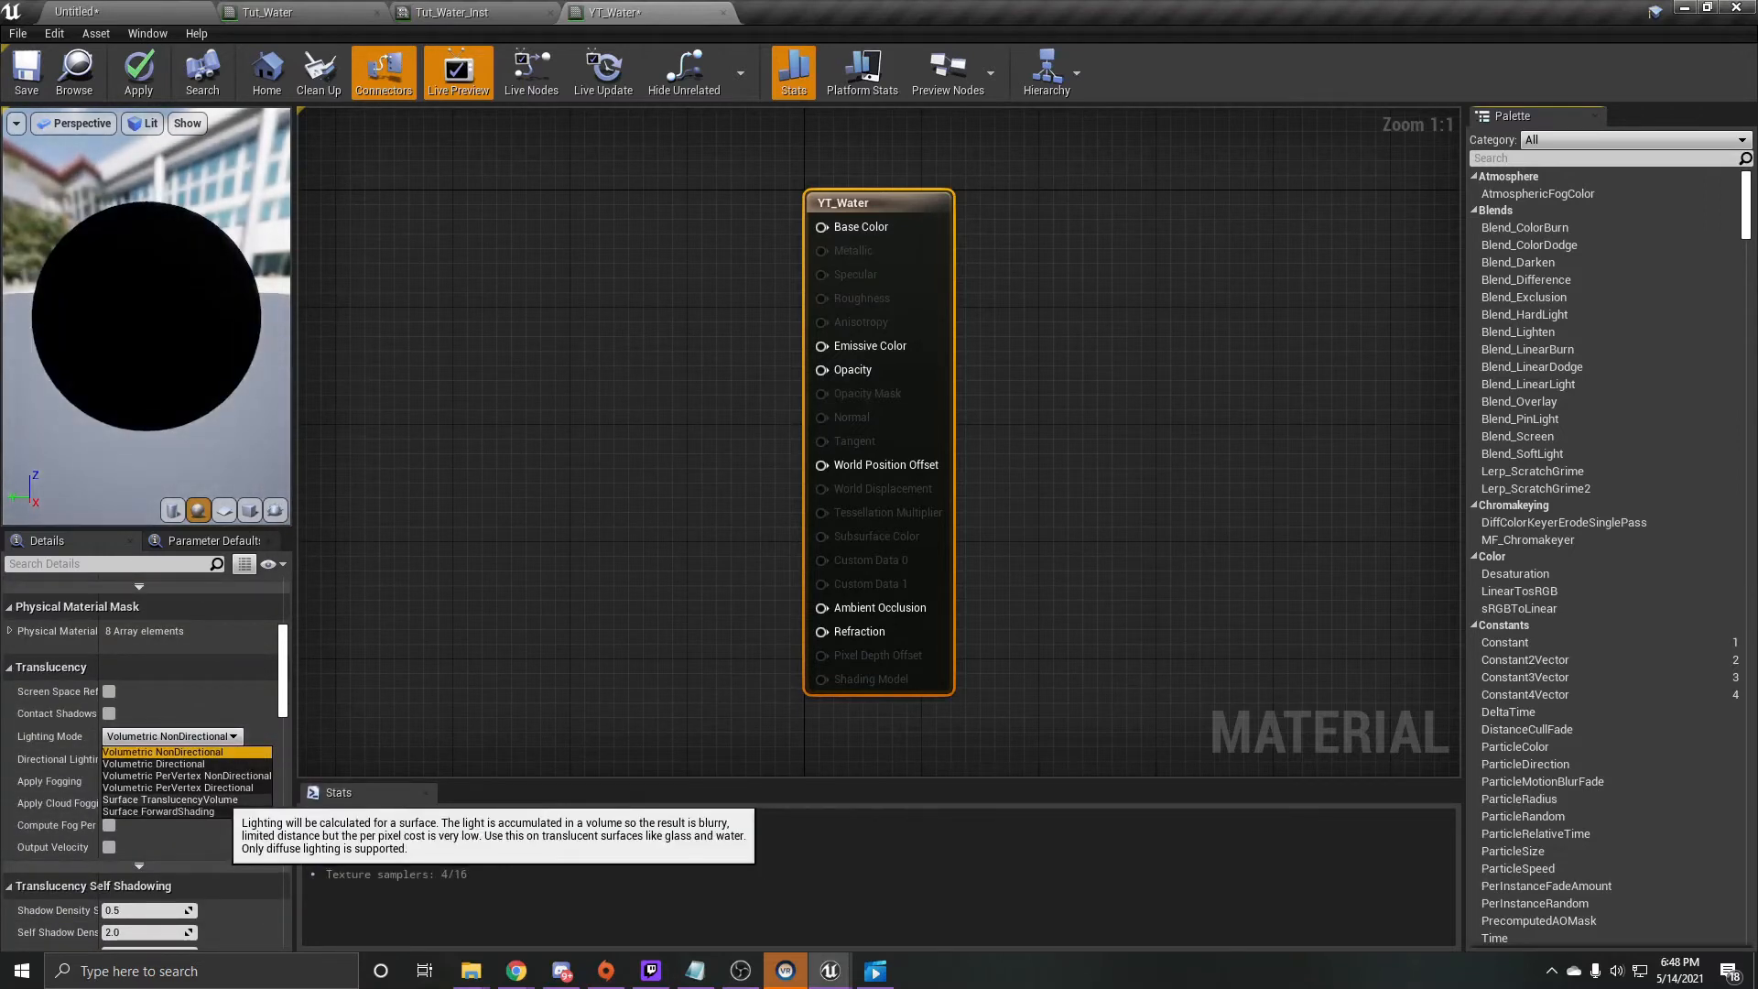
click(170, 800)
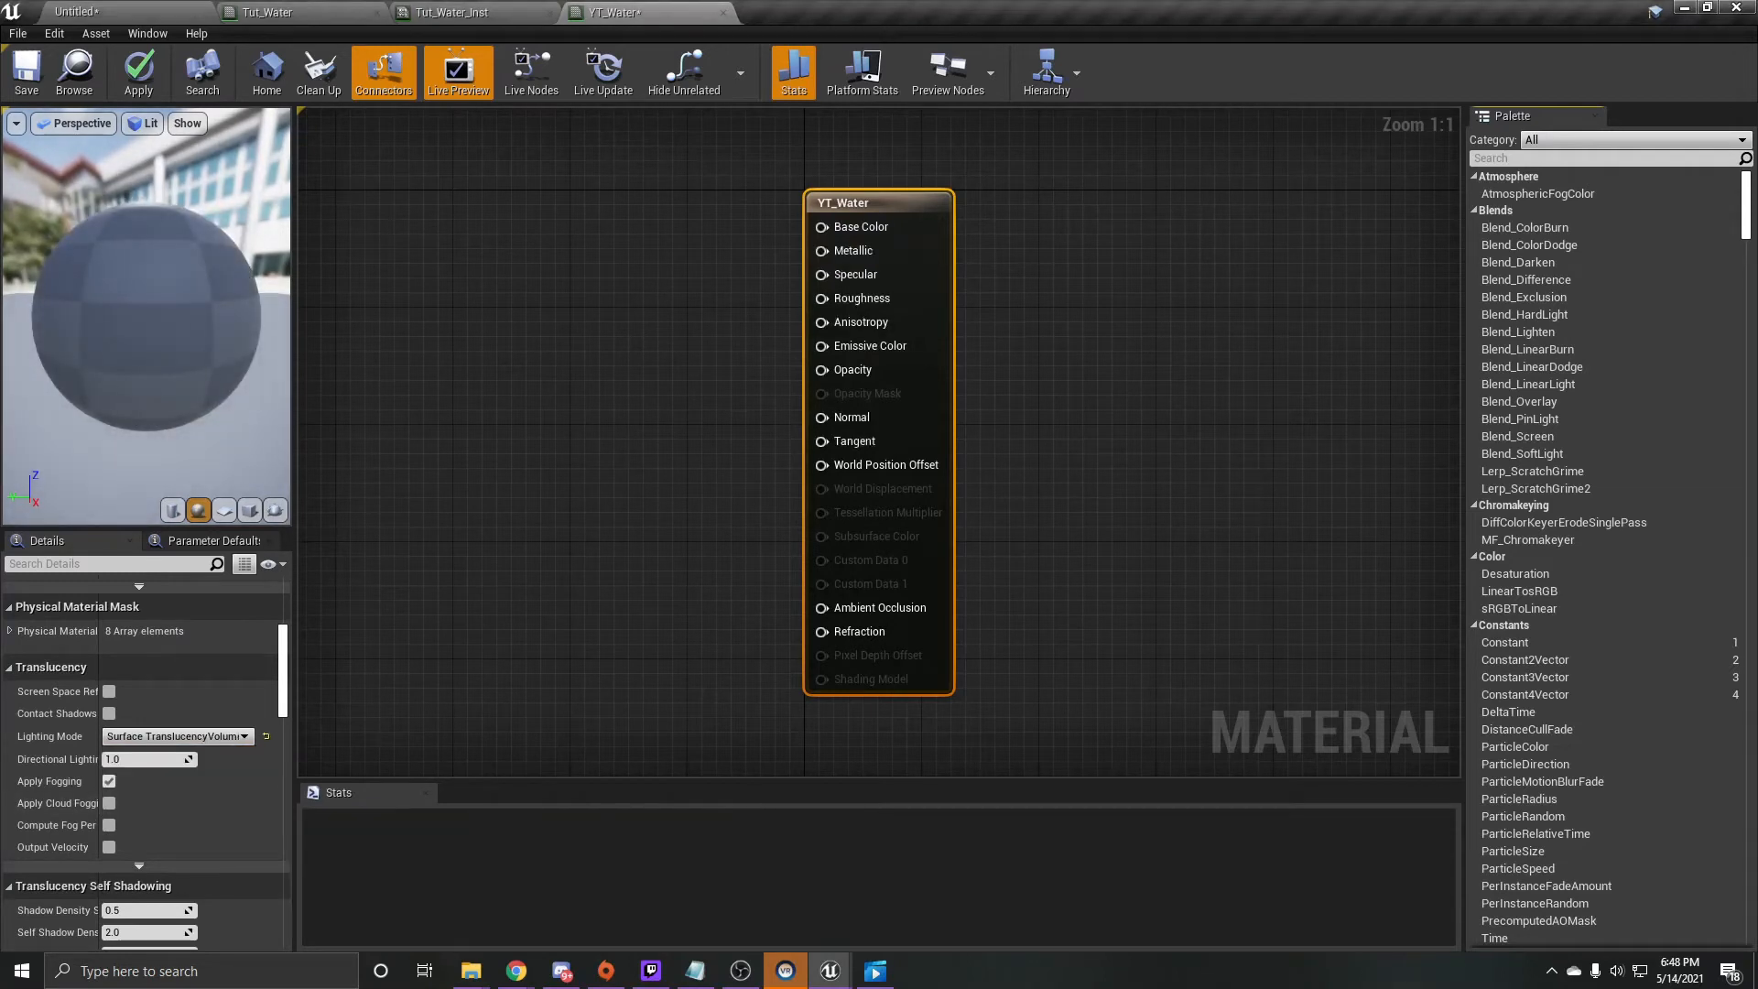
- Add a Constant3Vector node, convert it to a parameter named Color, and connect it to Base Color
key(3)
click(502, 226)
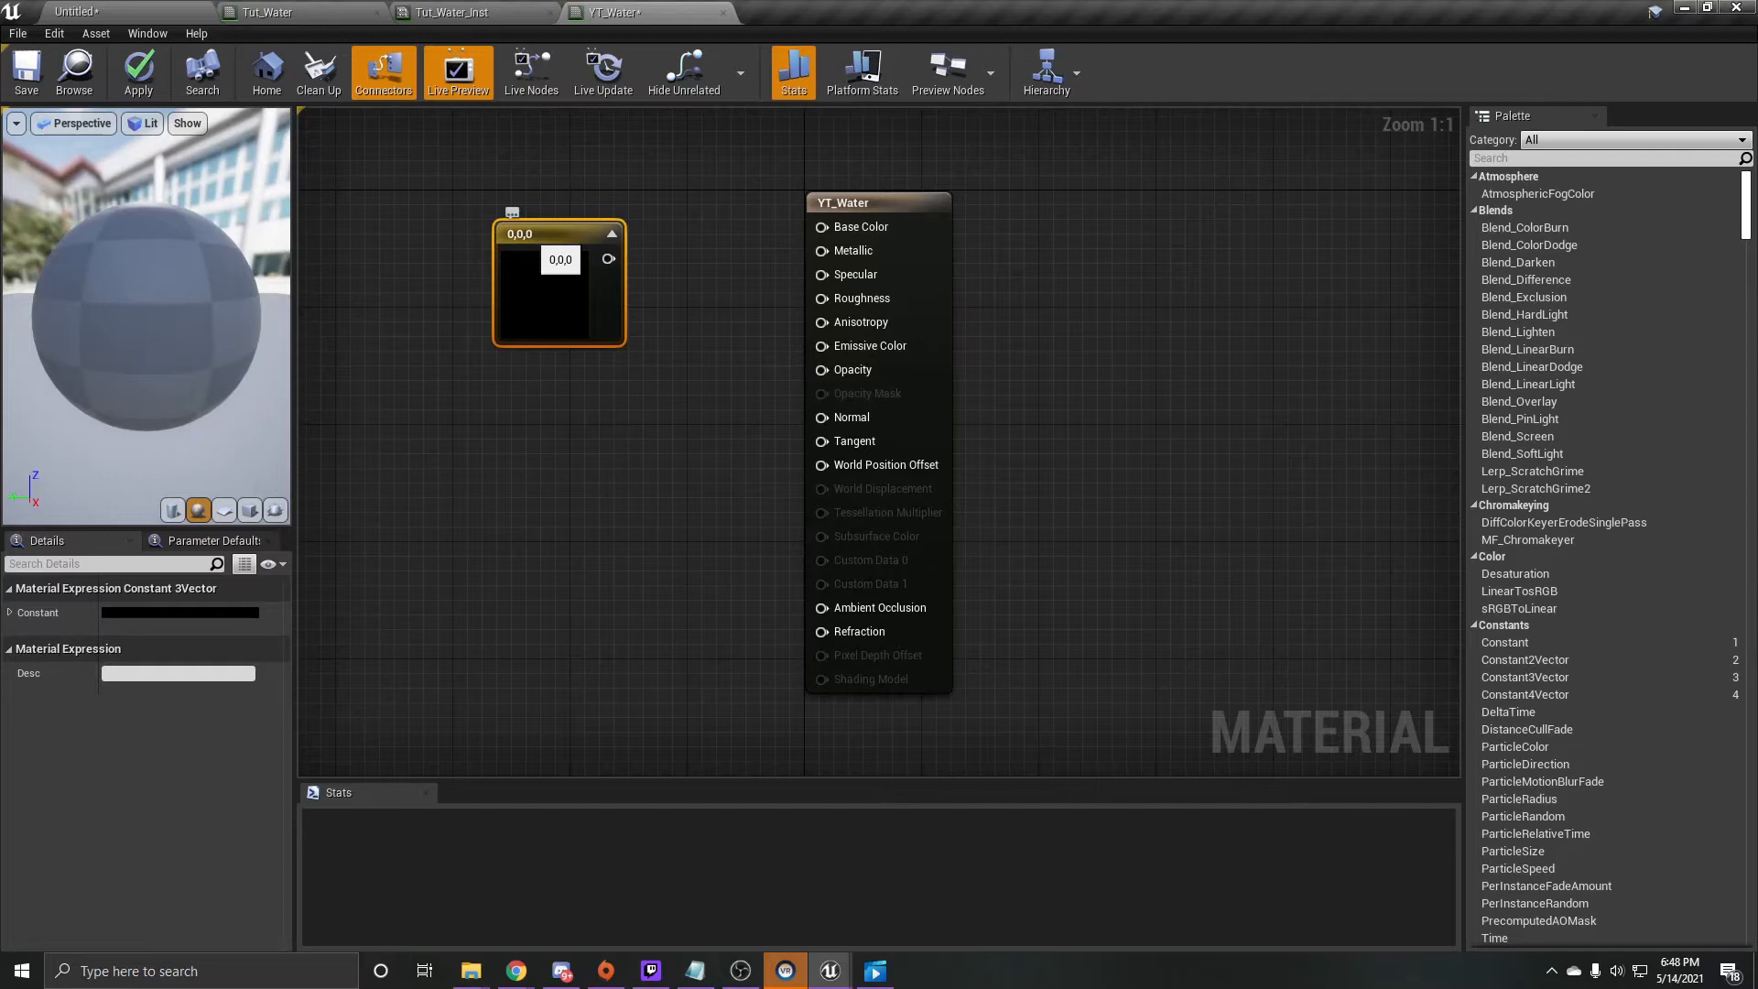
right_click(531, 240)
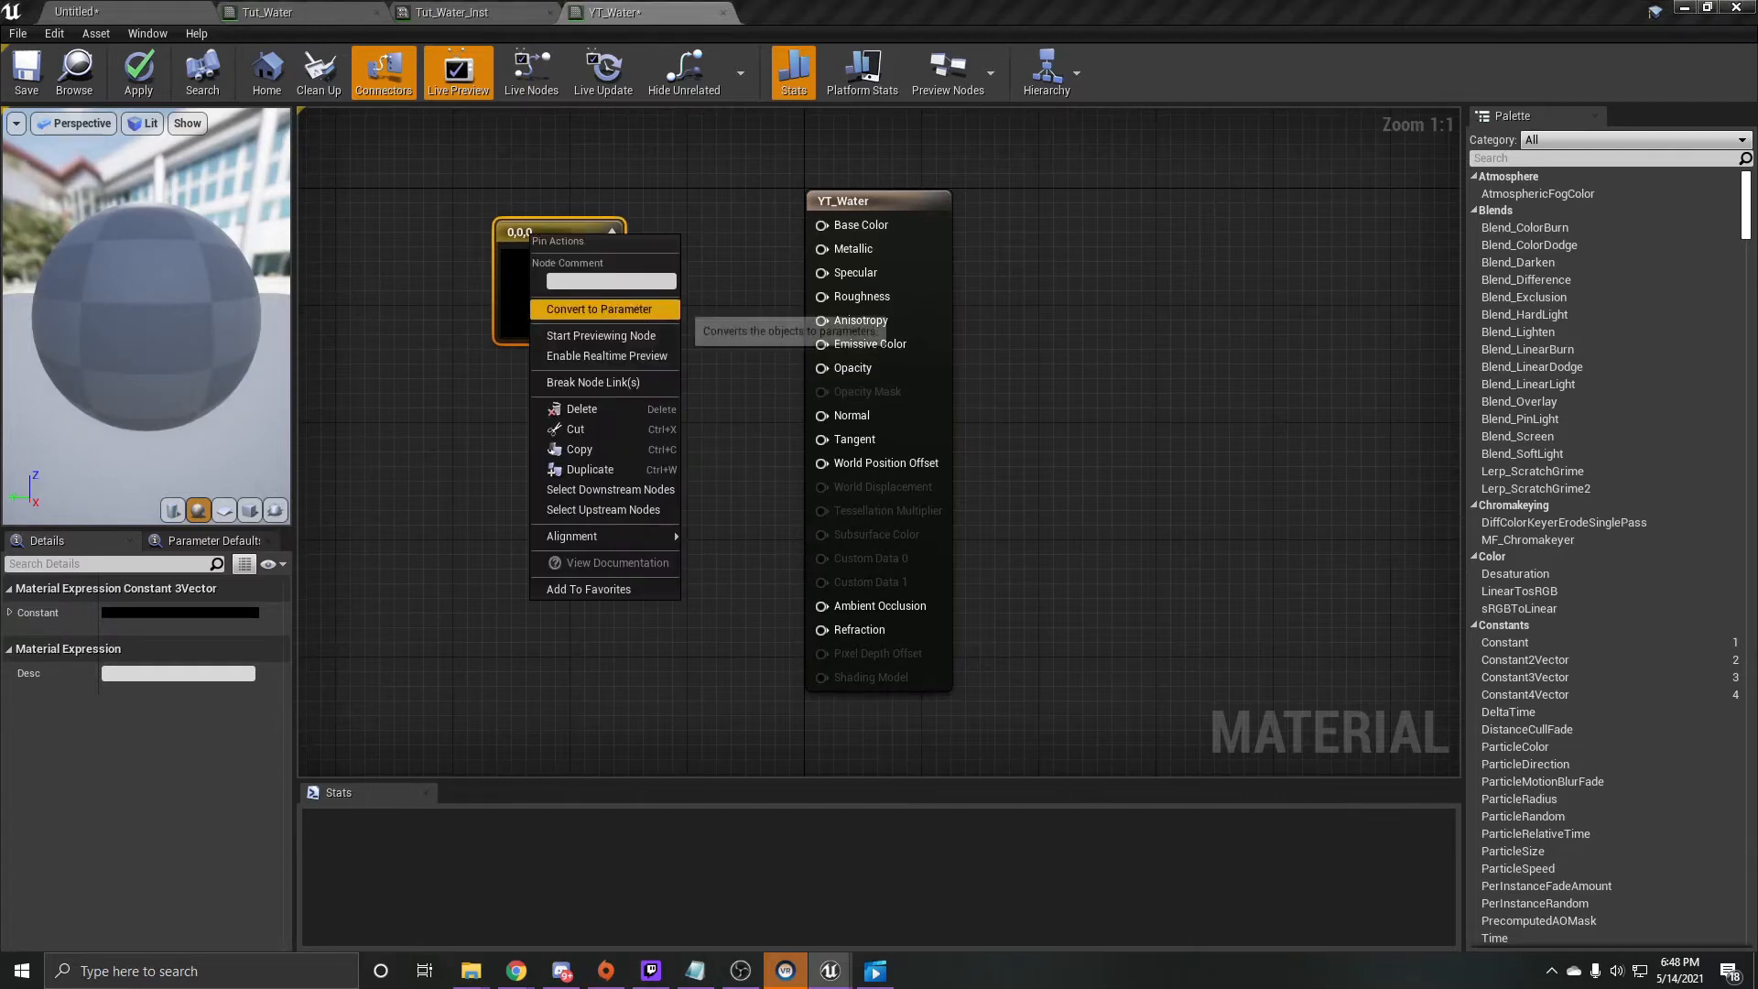
click(572, 310)
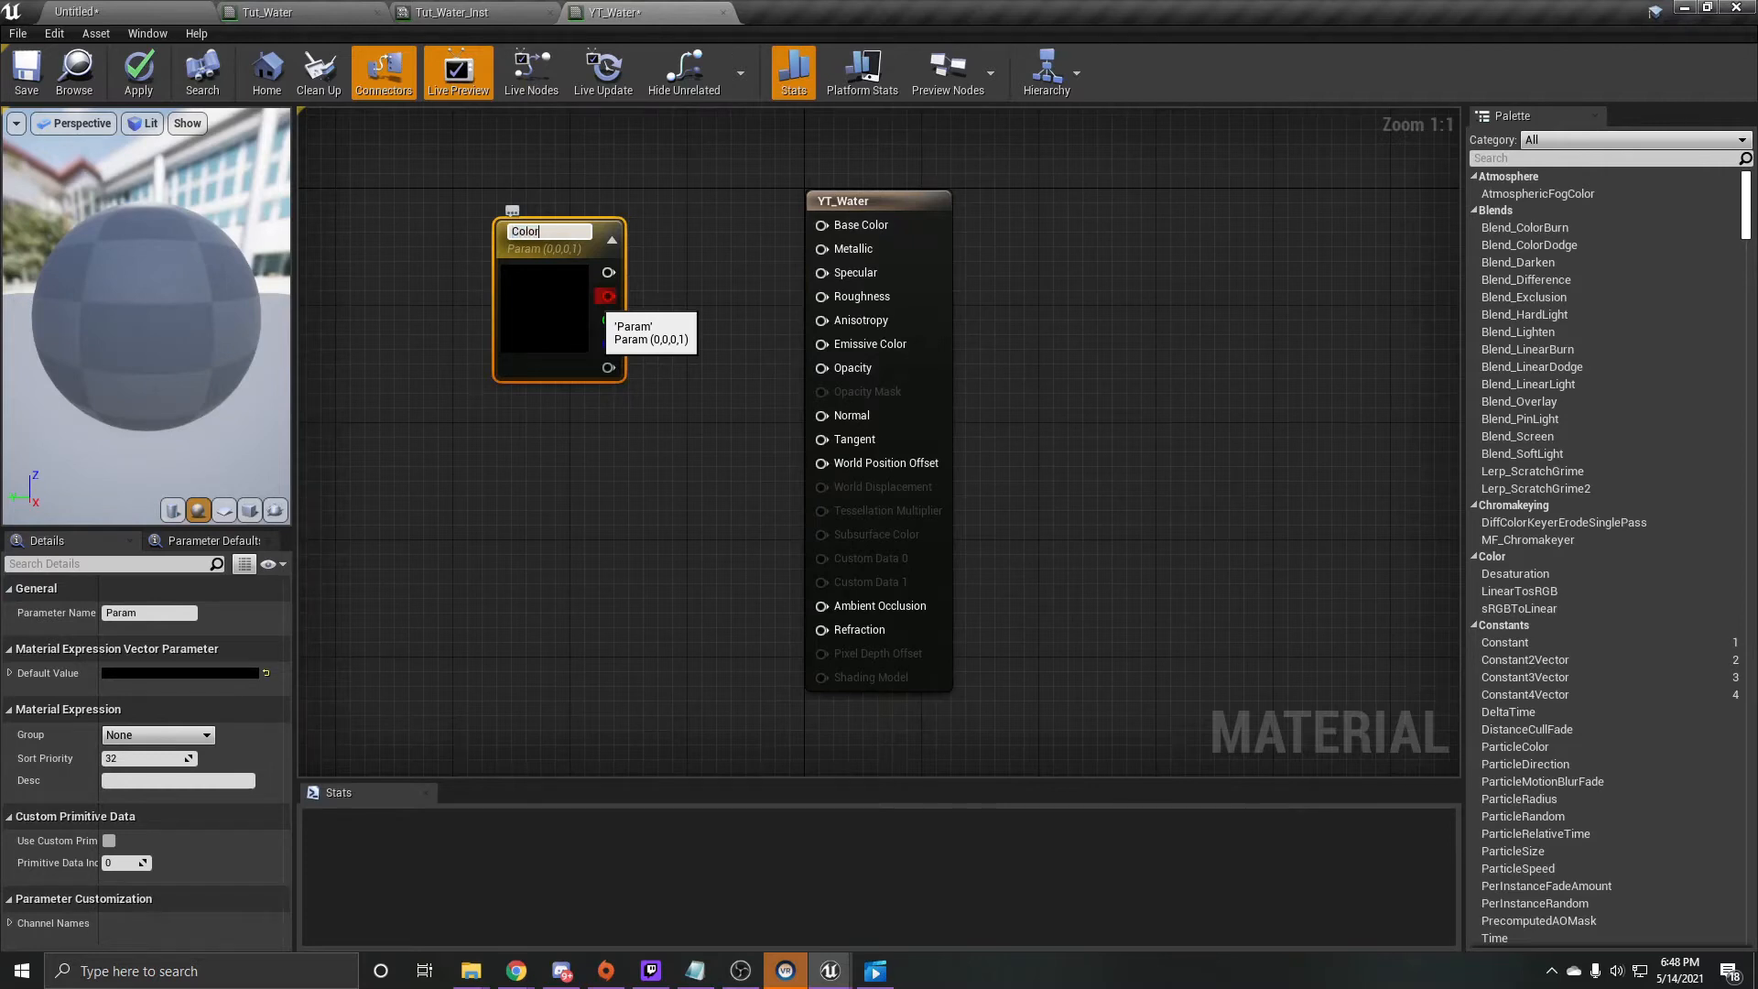
key(Return)
drag(560, 243, 822, 225)
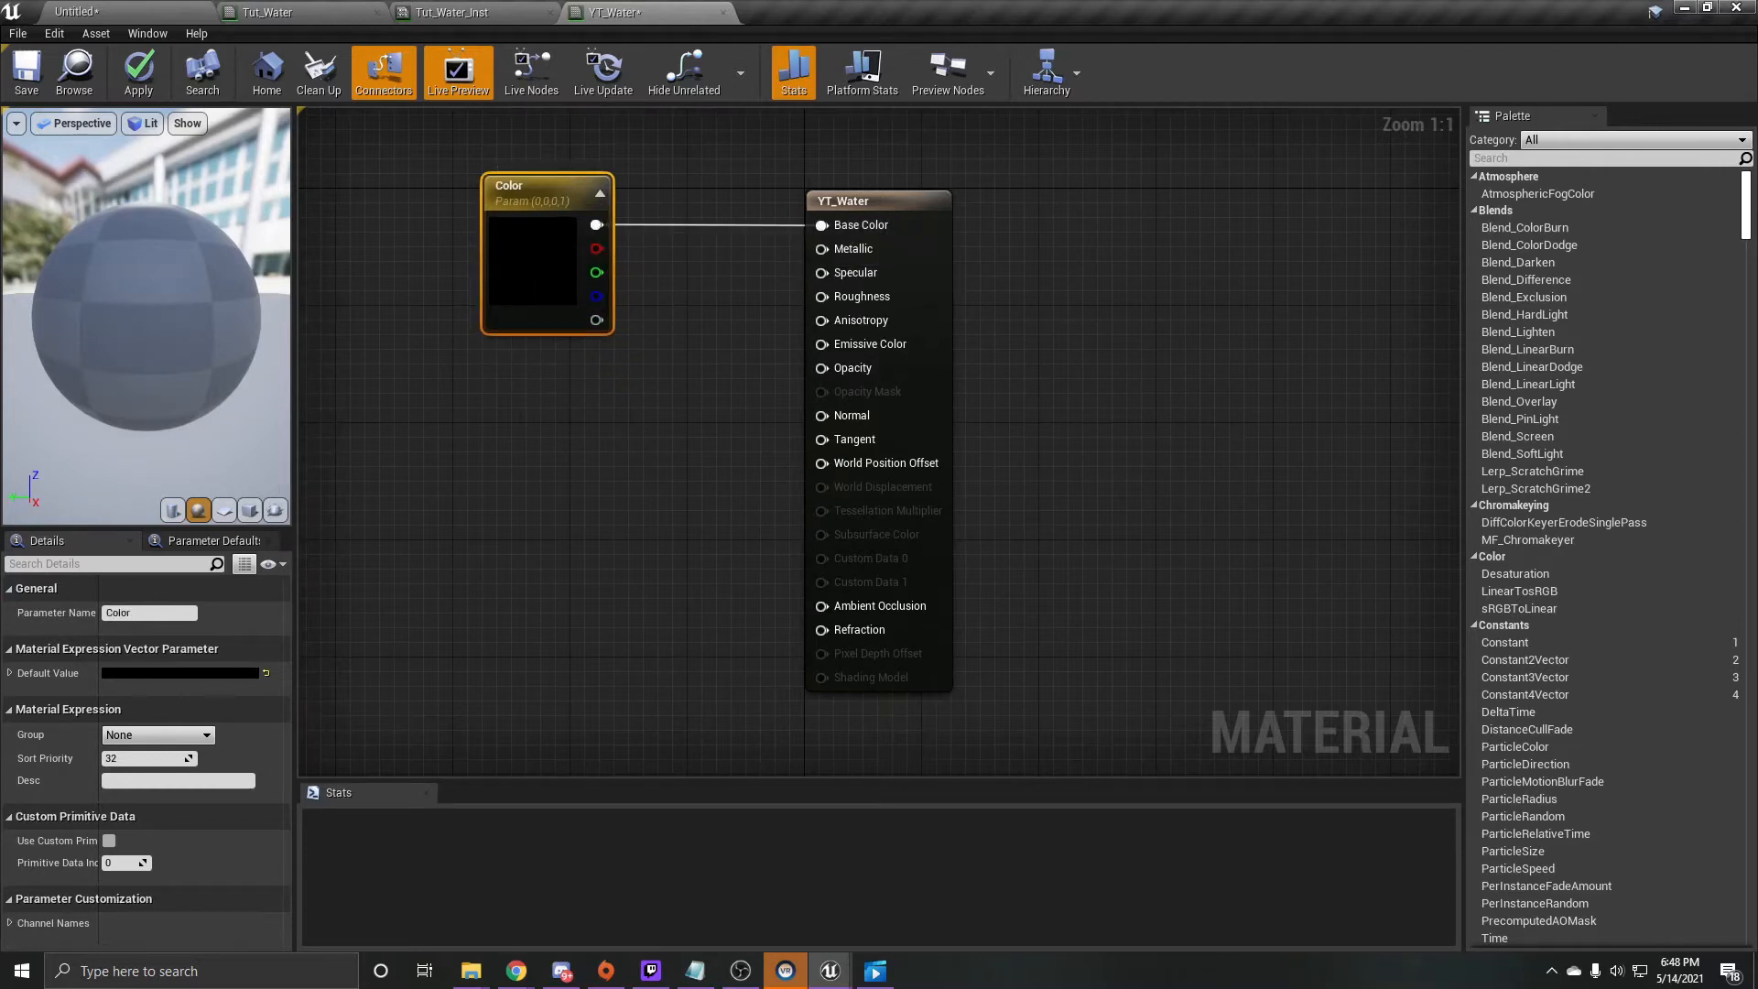
- Set the Color parameter's default value to white (1, 1, 1, 1)
click(240, 673)
drag(515, 588, 515, 522)
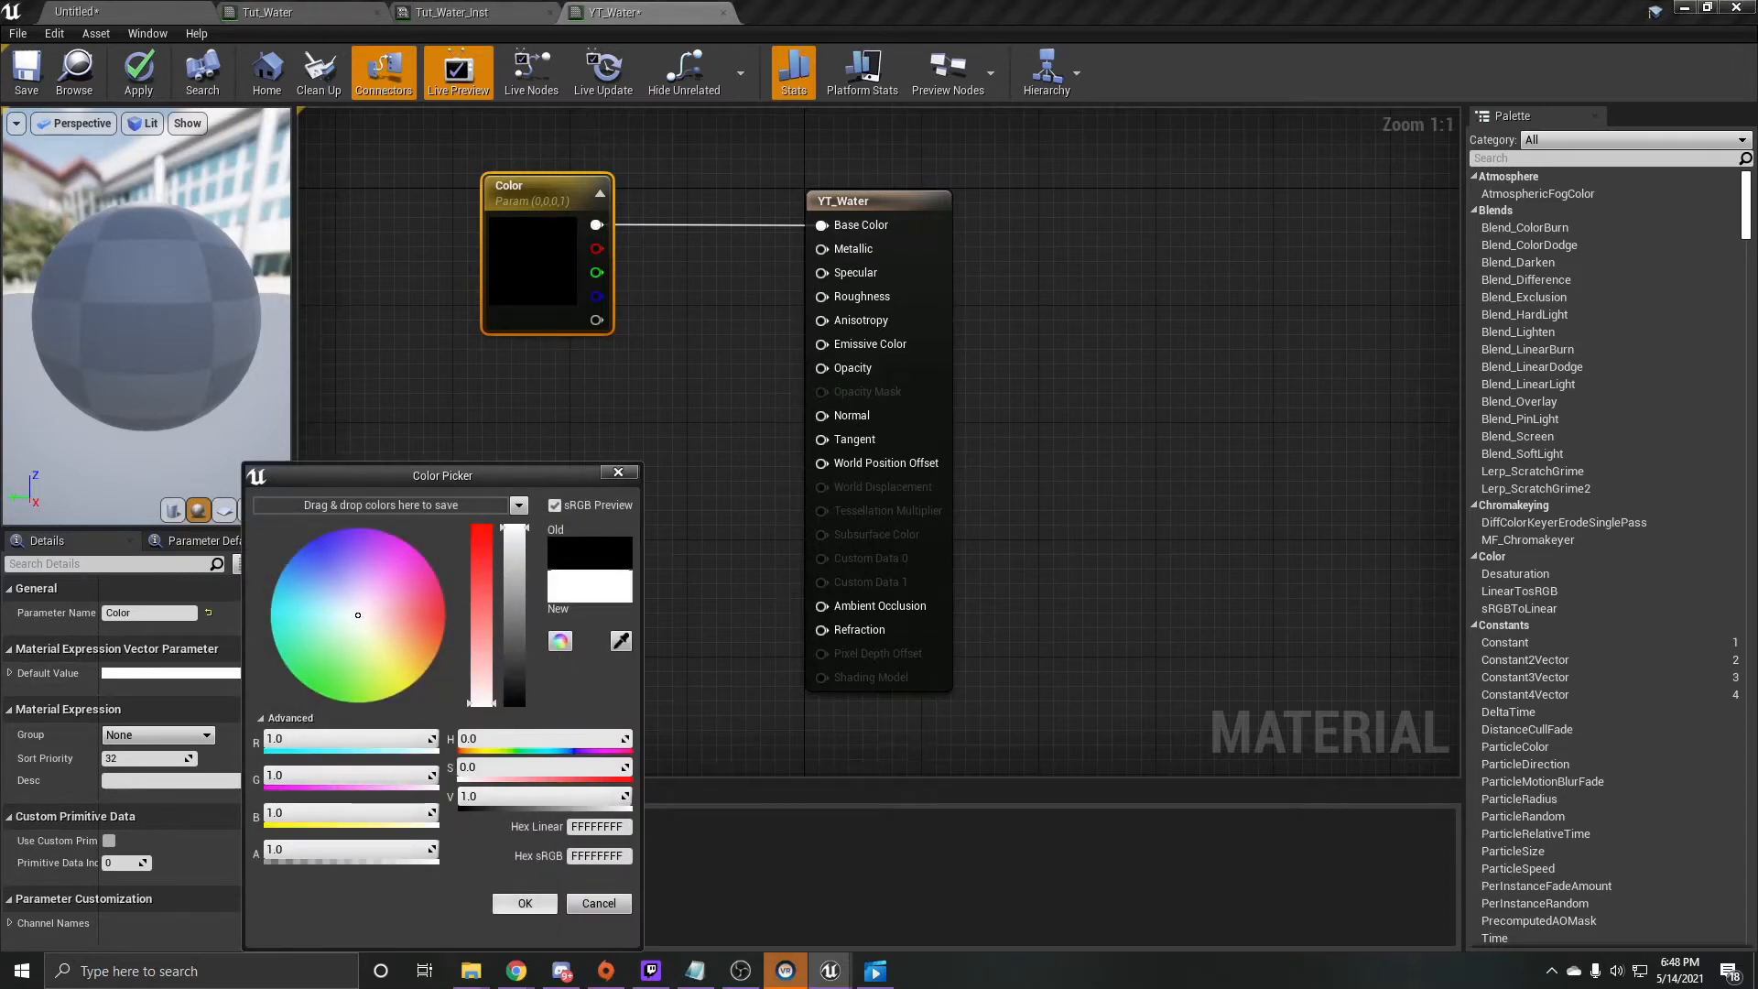
click(524, 903)
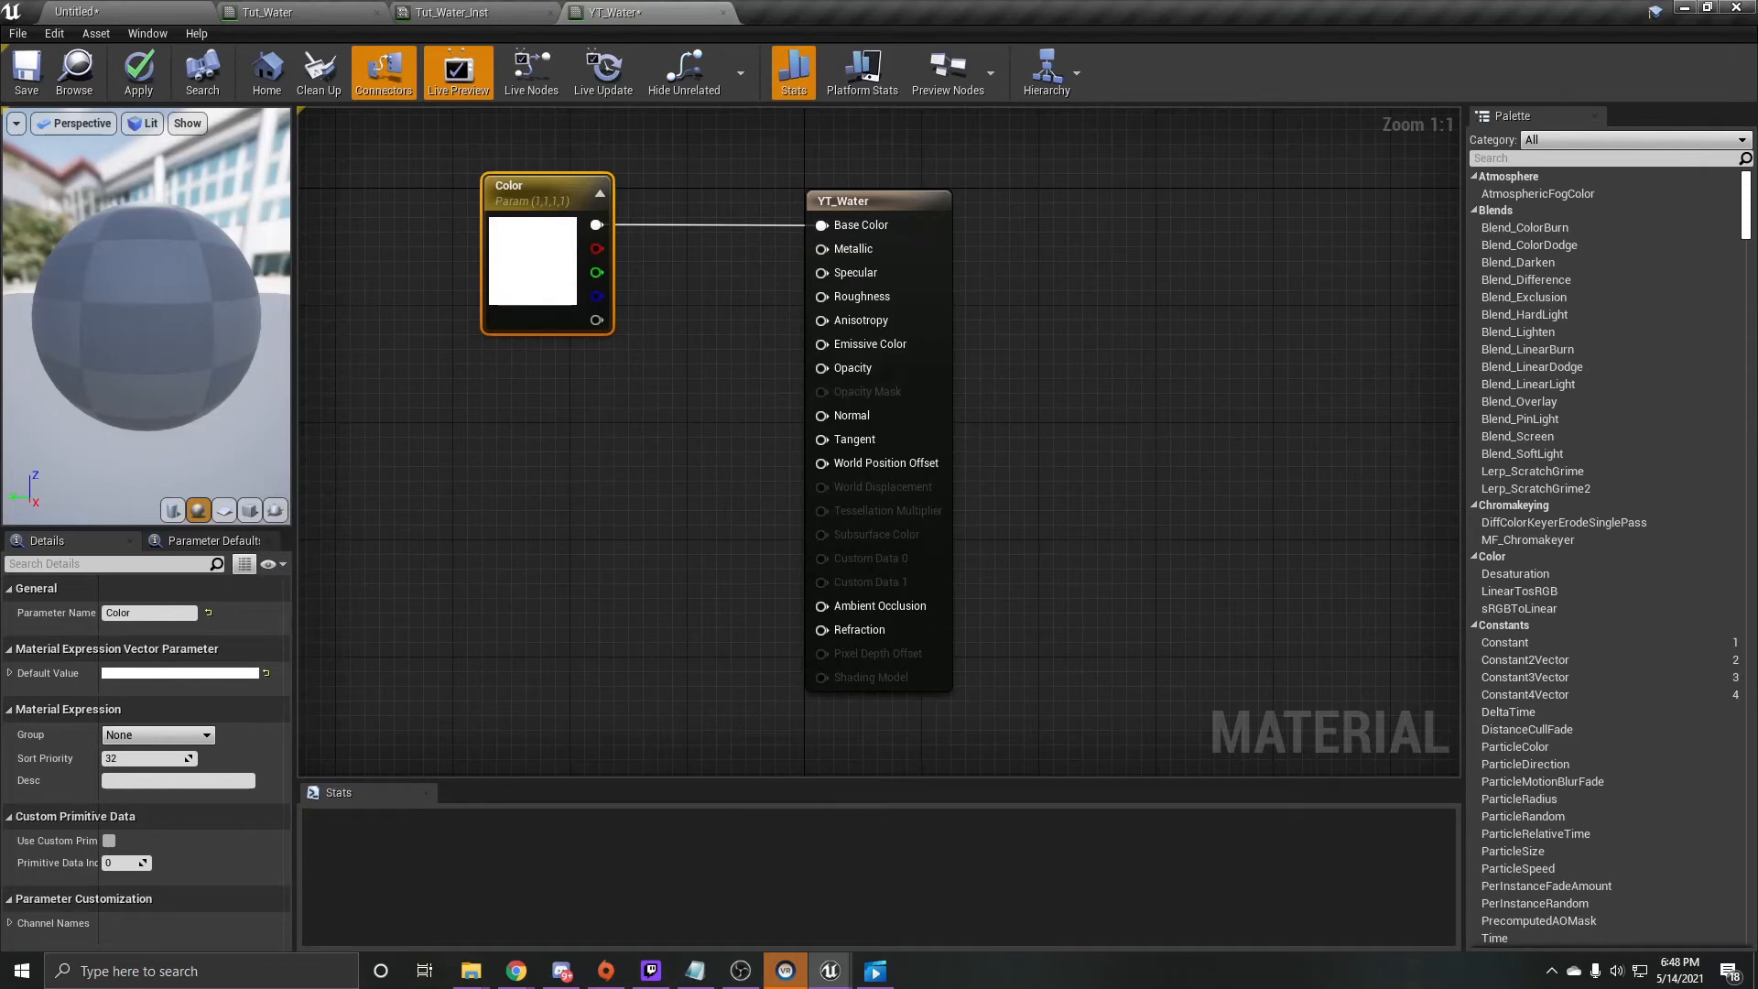
- Add a Constant node with value 1 below the Color parameter and connect it to Metallic
click(505, 394)
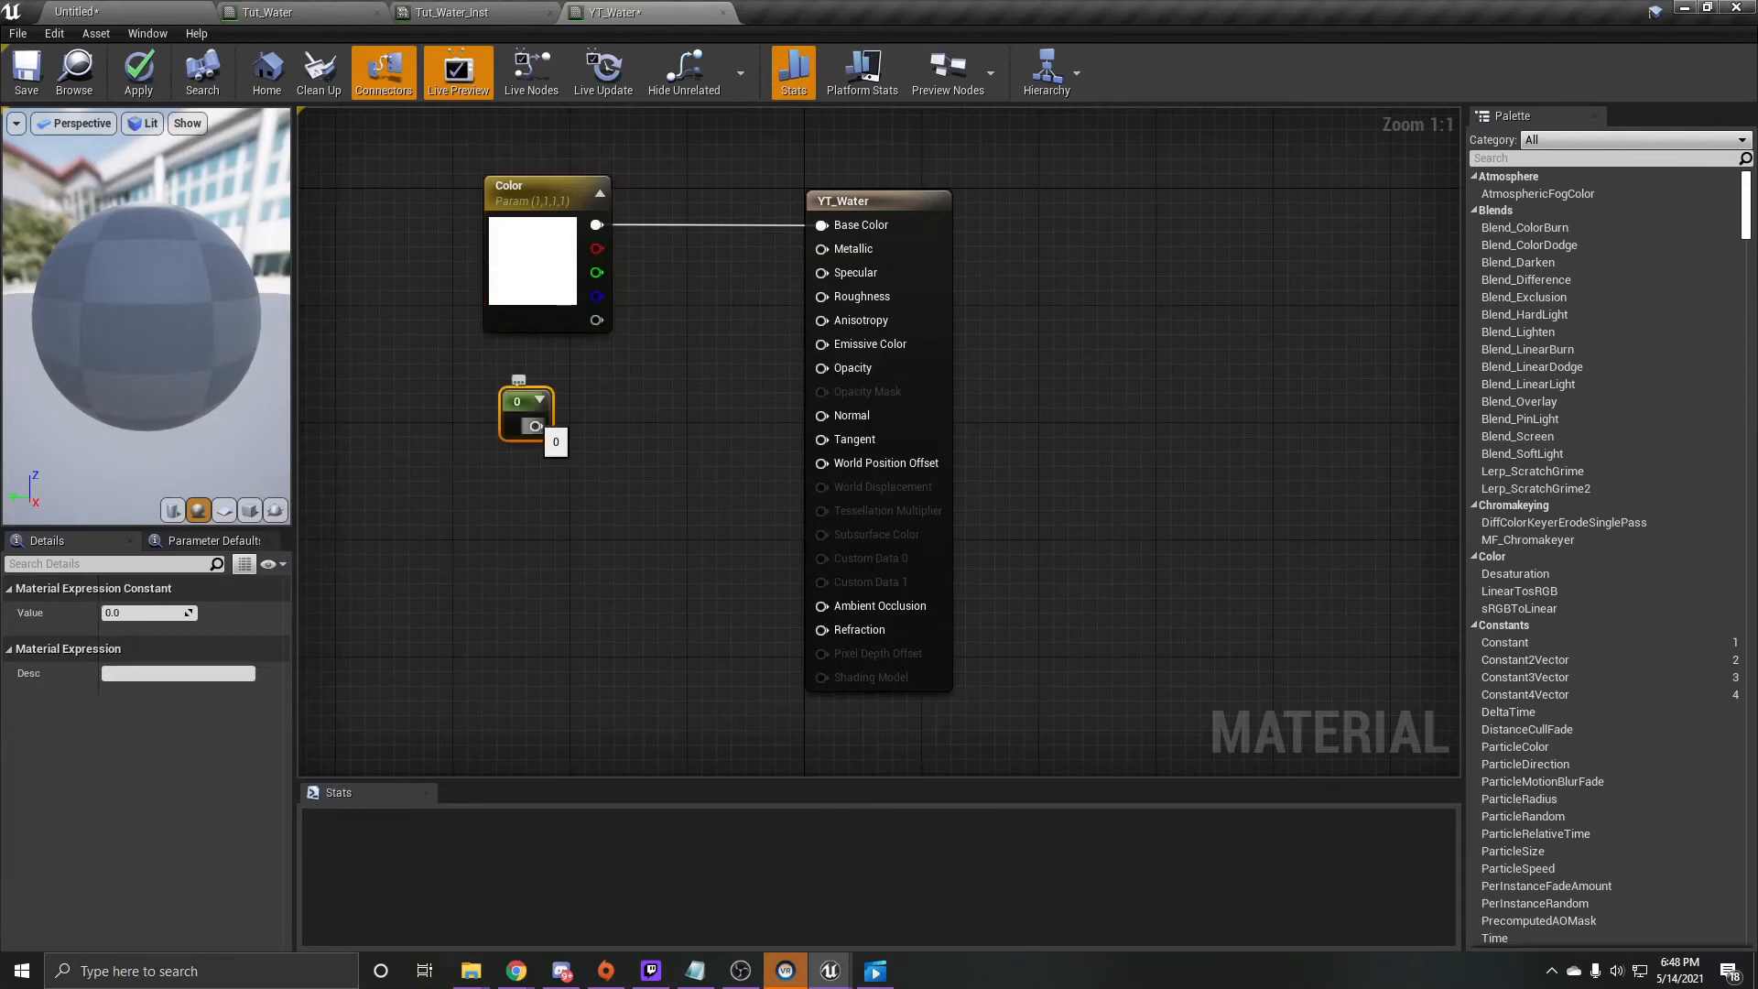
click(151, 613)
text(1)
click(421, 522)
drag(535, 426, 822, 248)
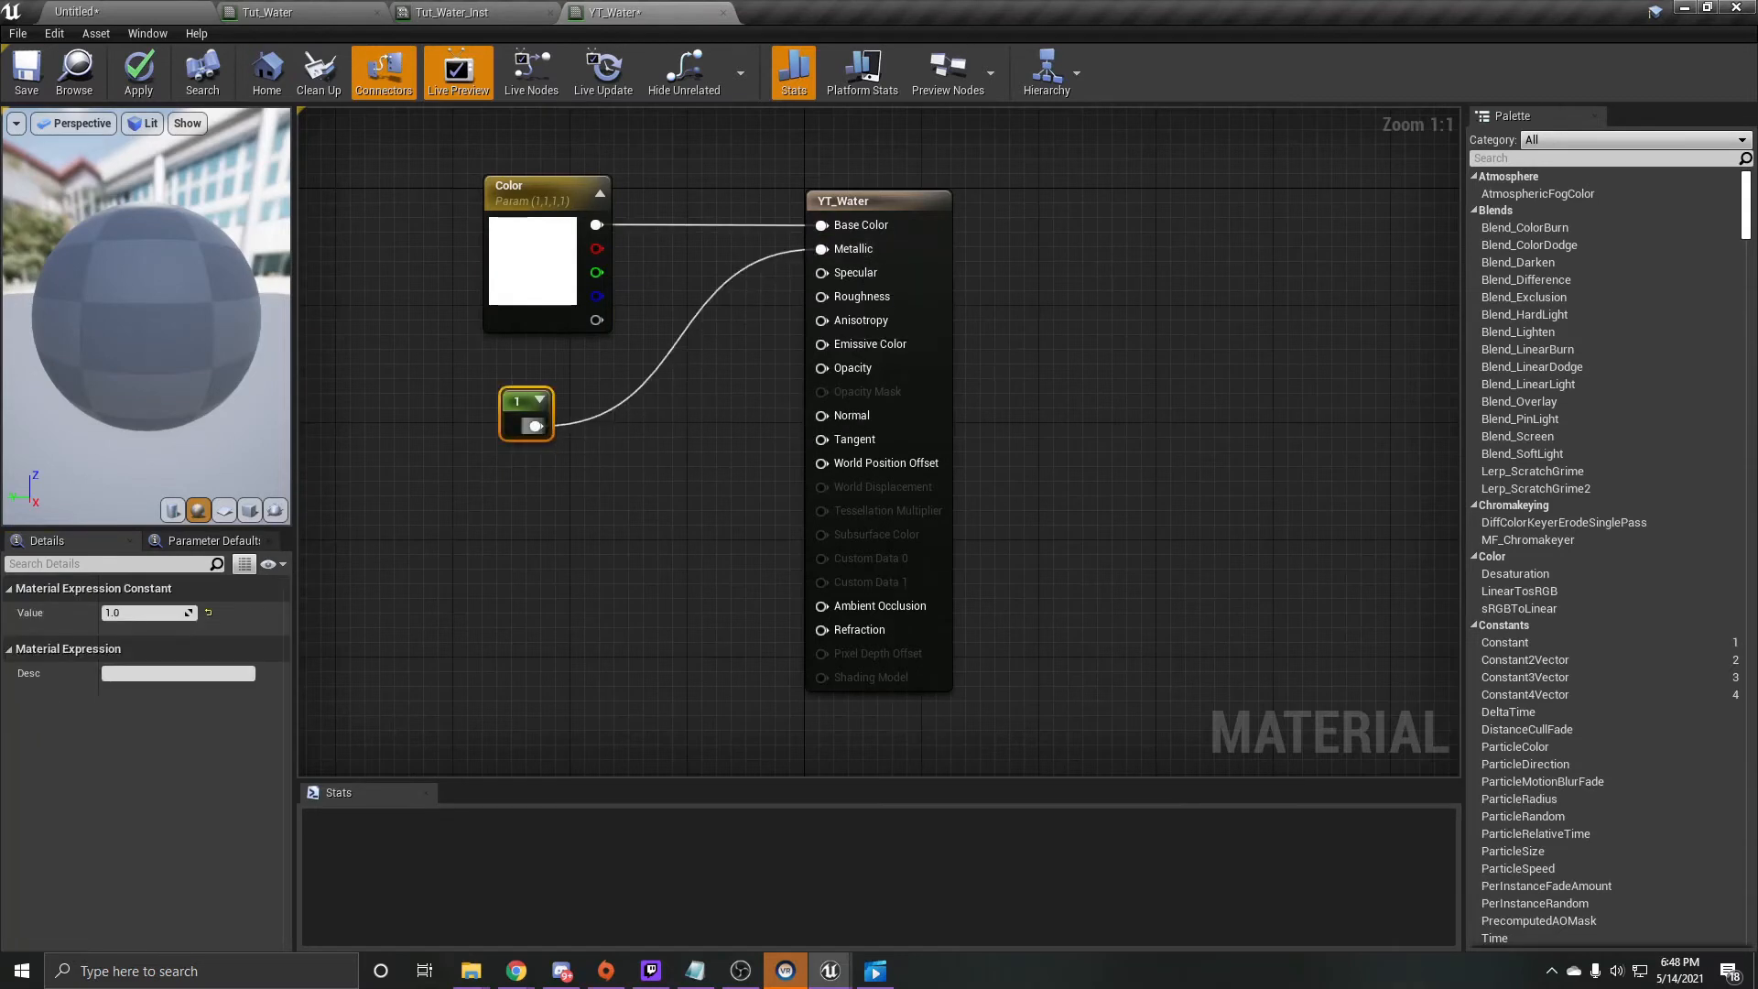
drag(536, 426, 532, 403)
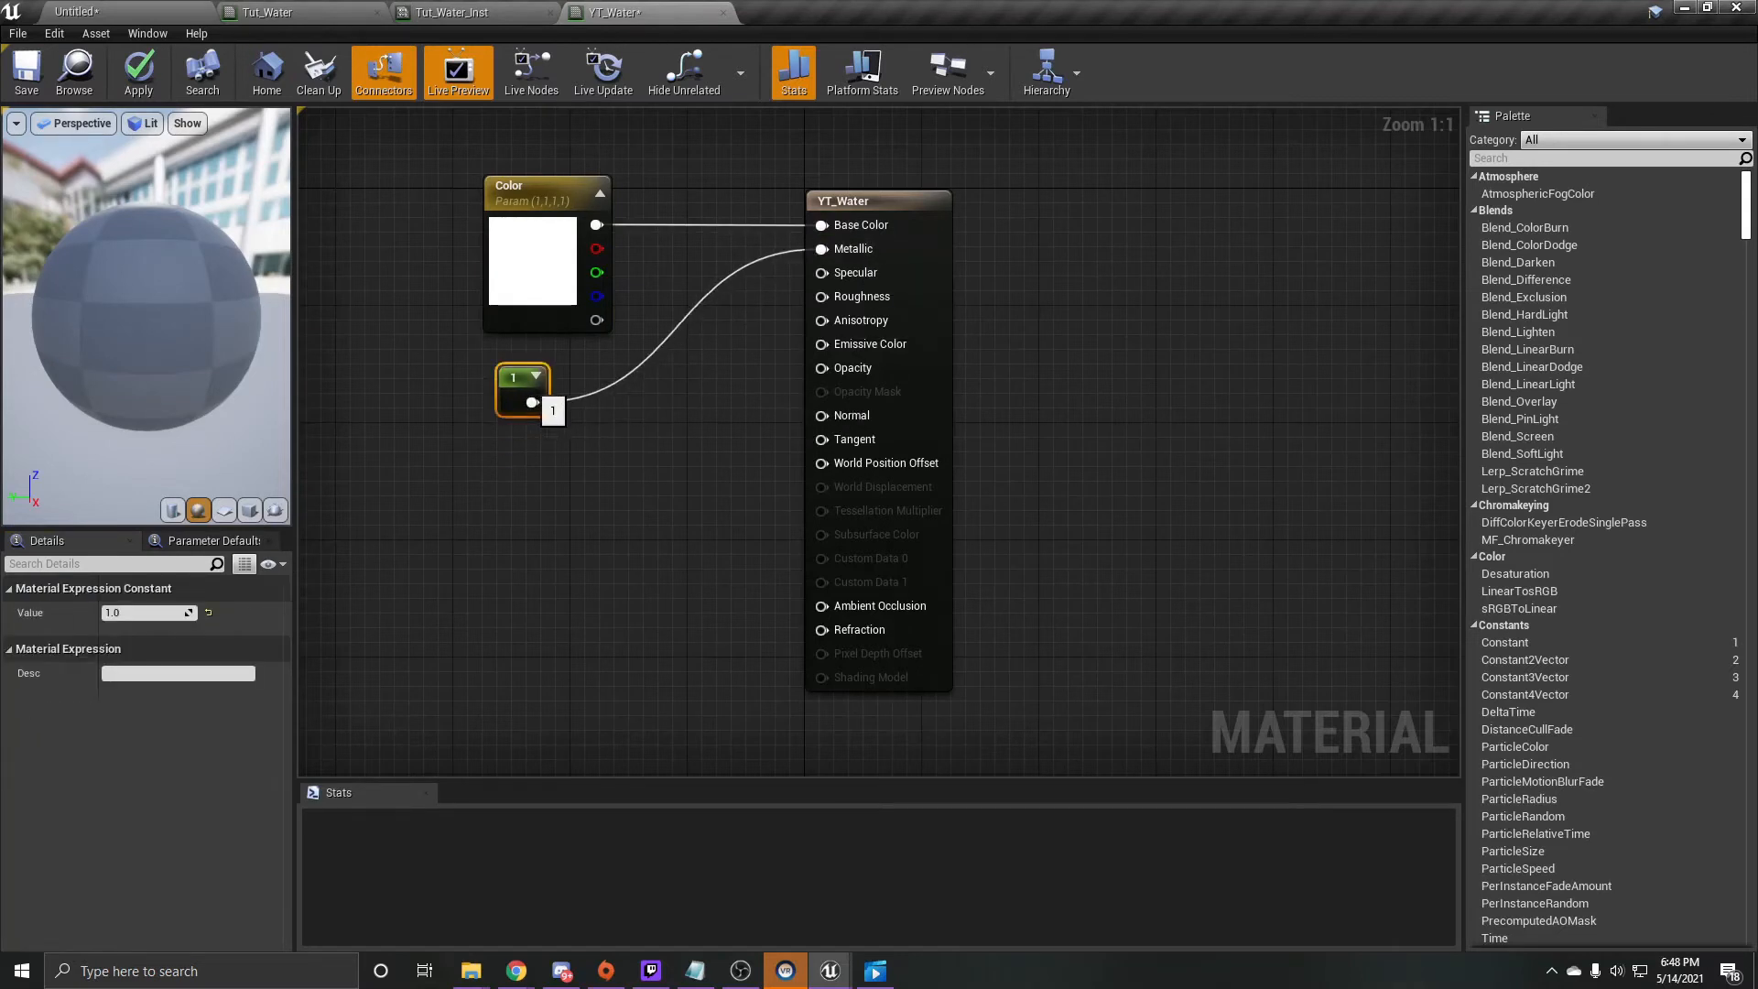
- Duplicate the constant twice below the original and connect the copies to Specular and Roughness
key(ctrl+w)
drag(581, 419, 525, 444)
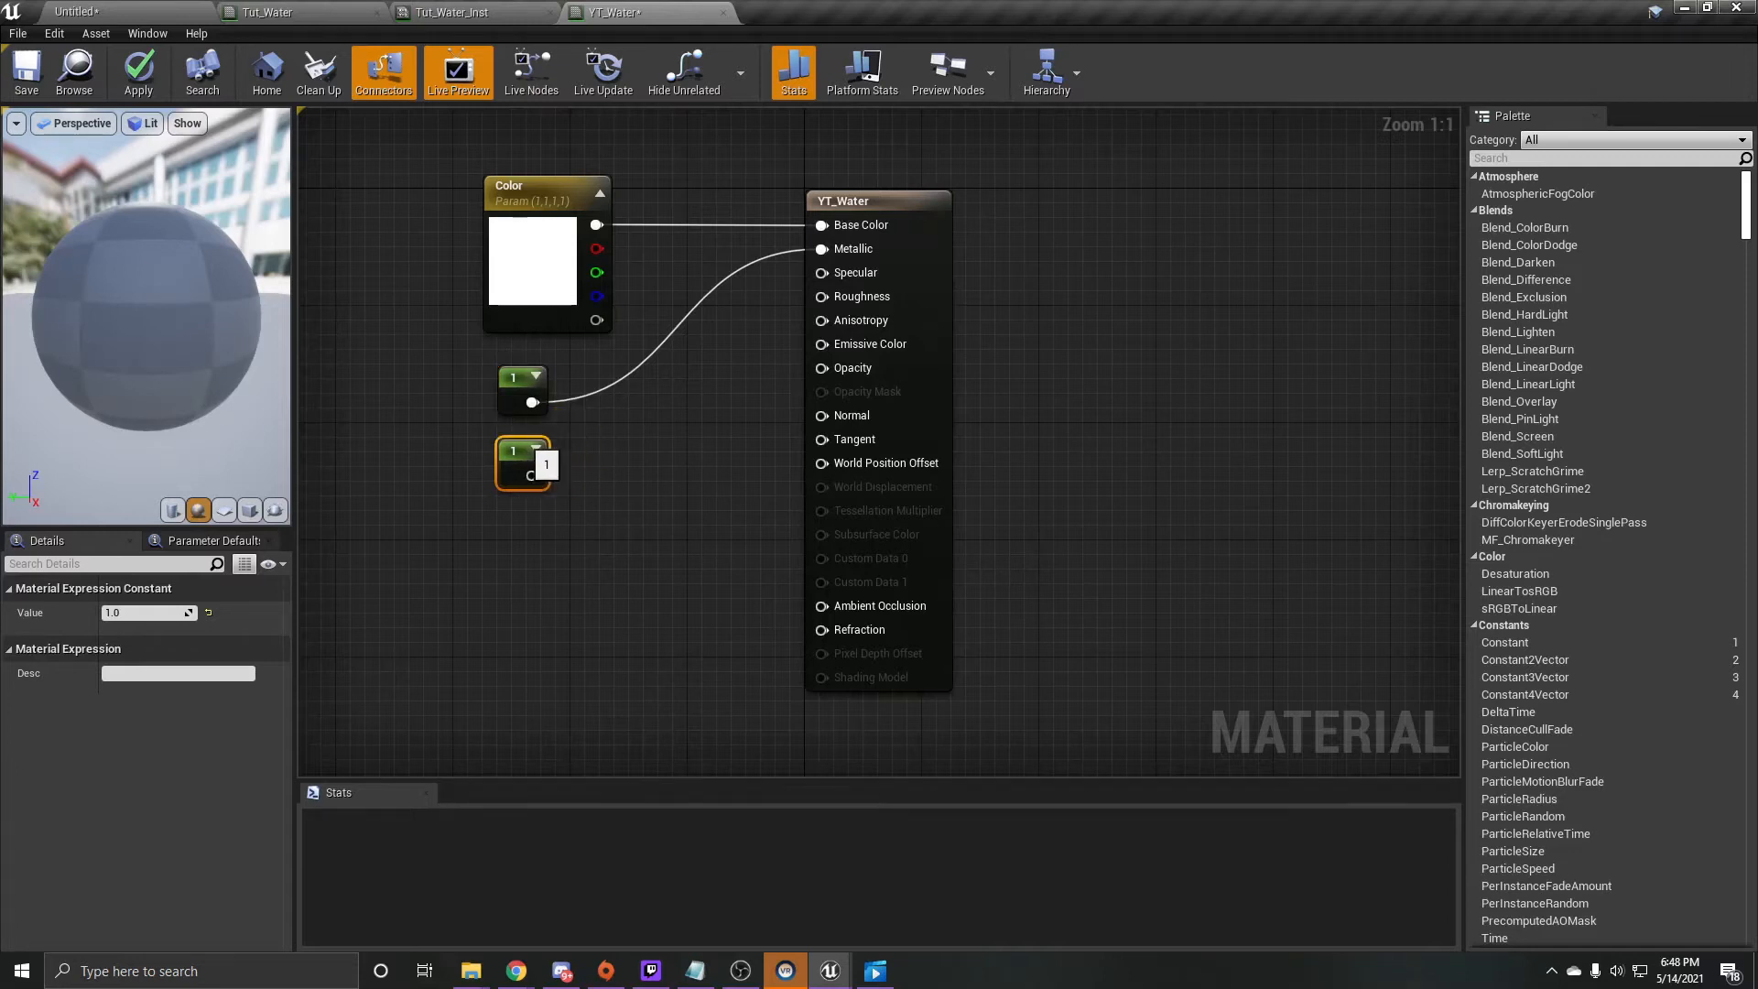
drag(532, 475, 847, 280)
key(ctrl+w)
drag(532, 563, 845, 298)
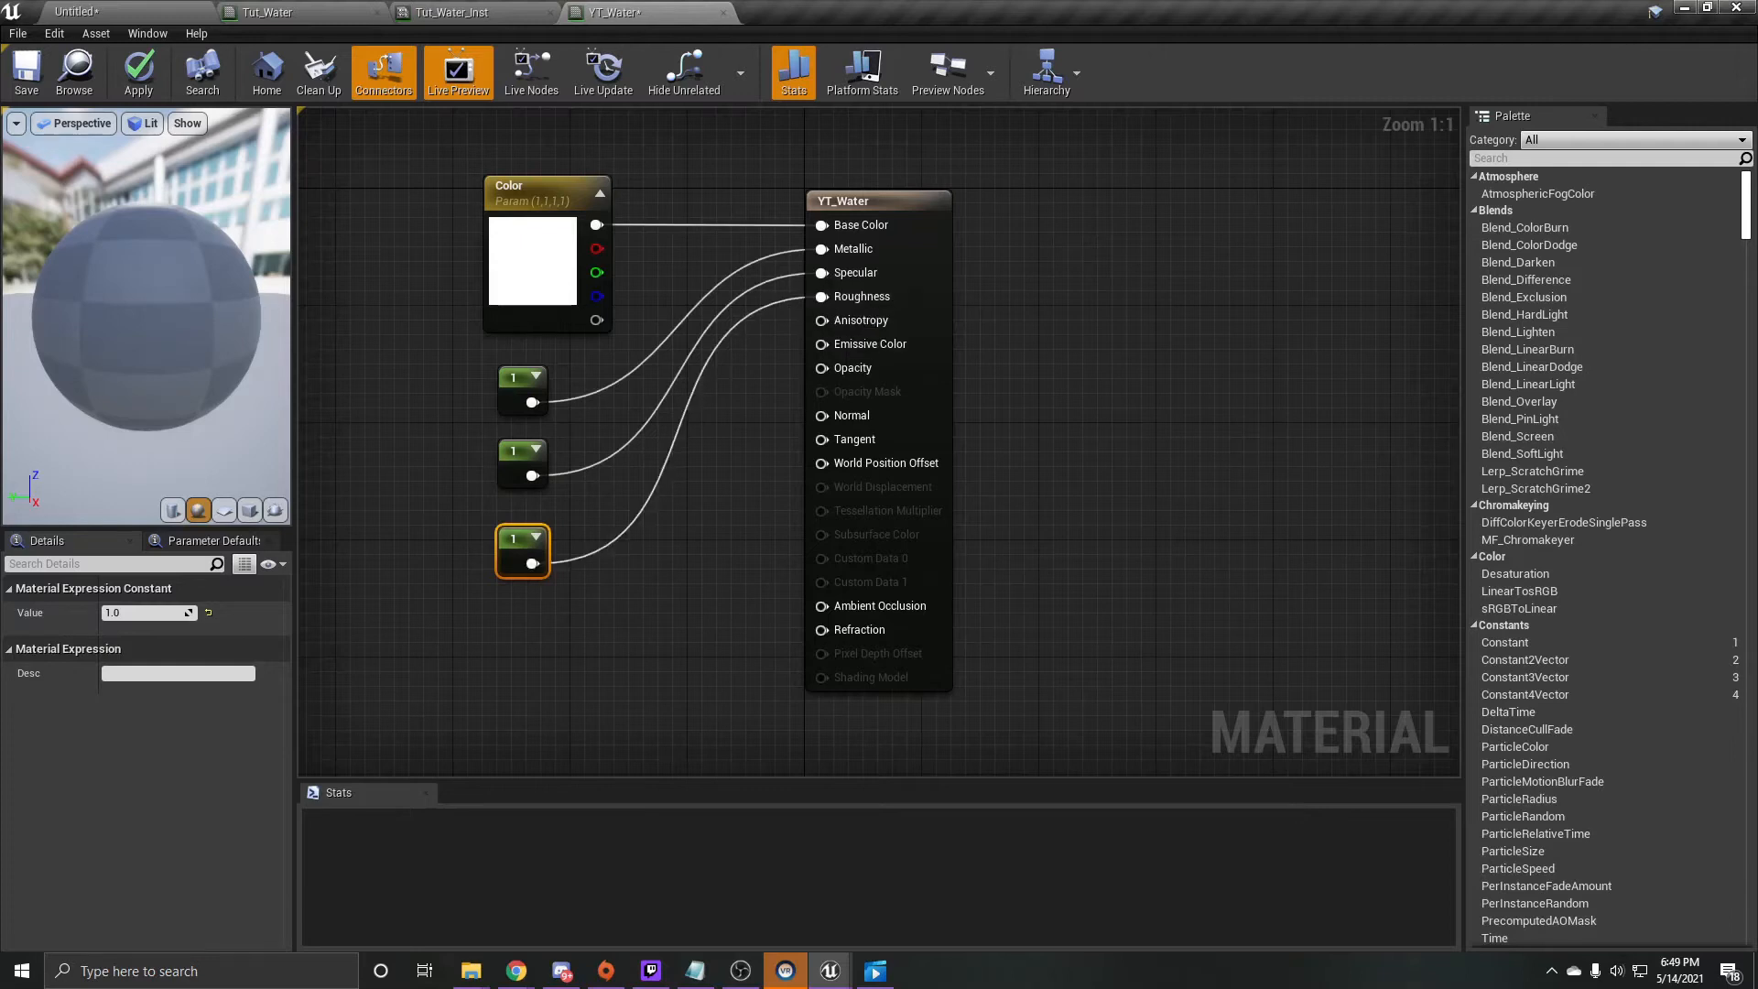
- Convert the constant feeding Metallic into a parameter named Metallic
click(520, 392)
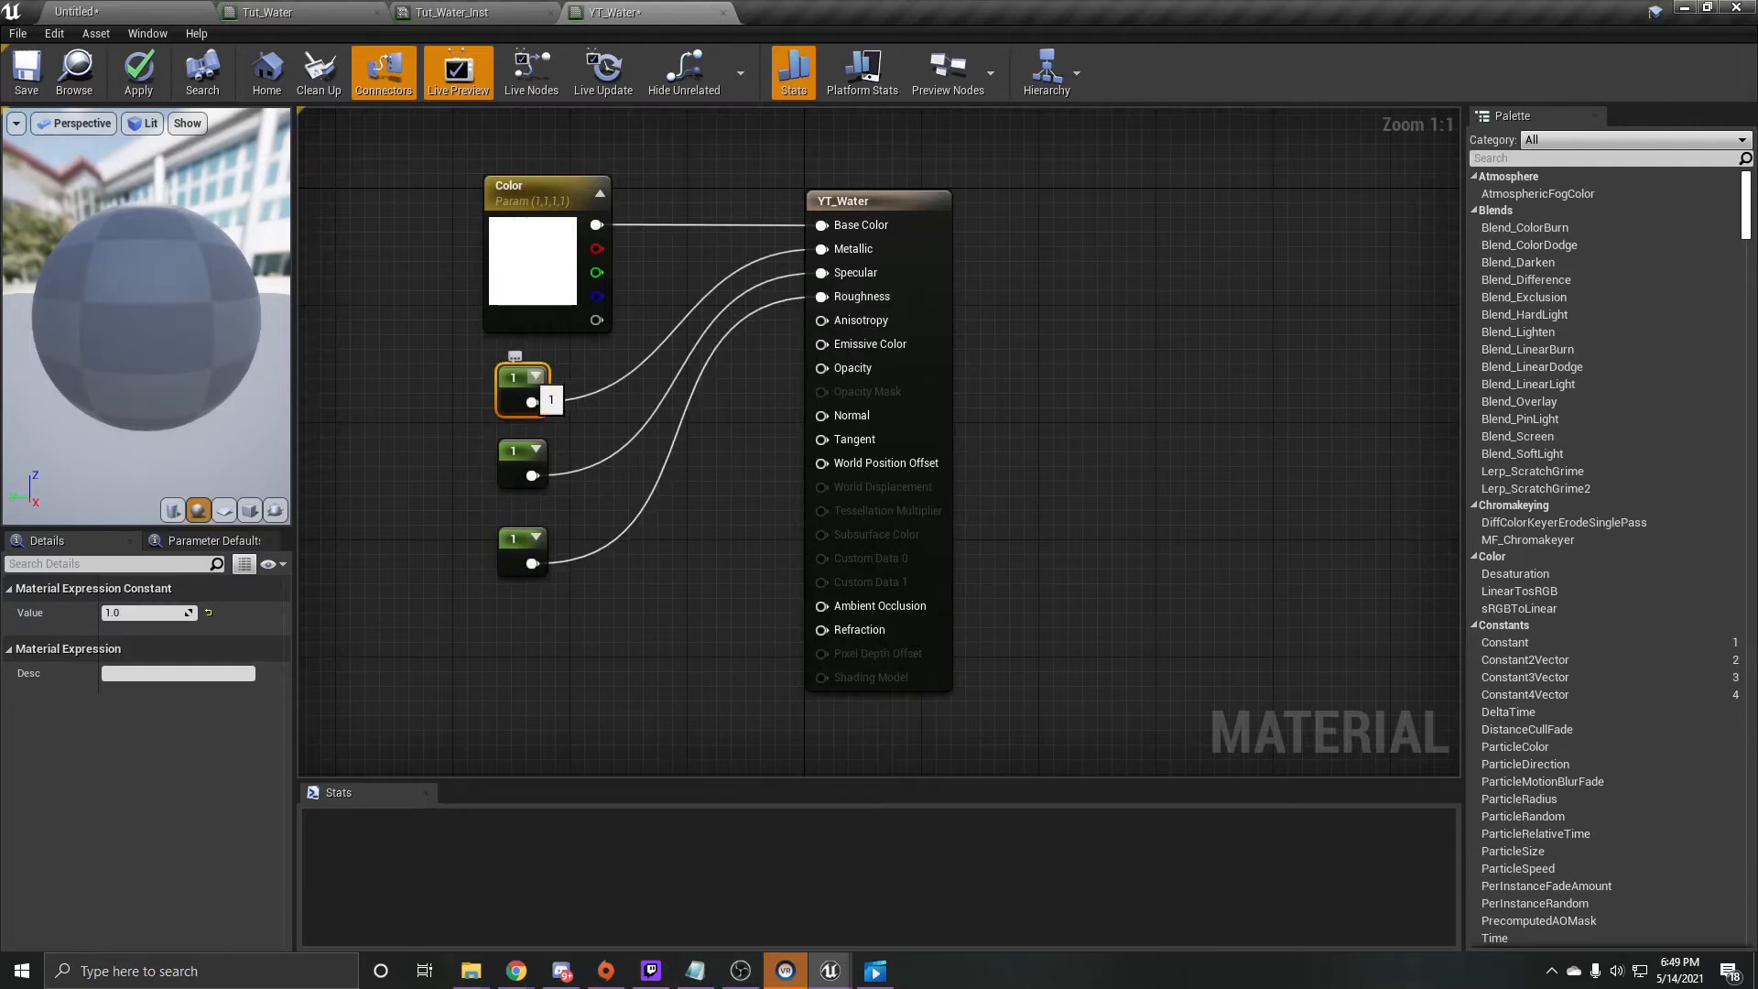
right_click(526, 378)
click(586, 452)
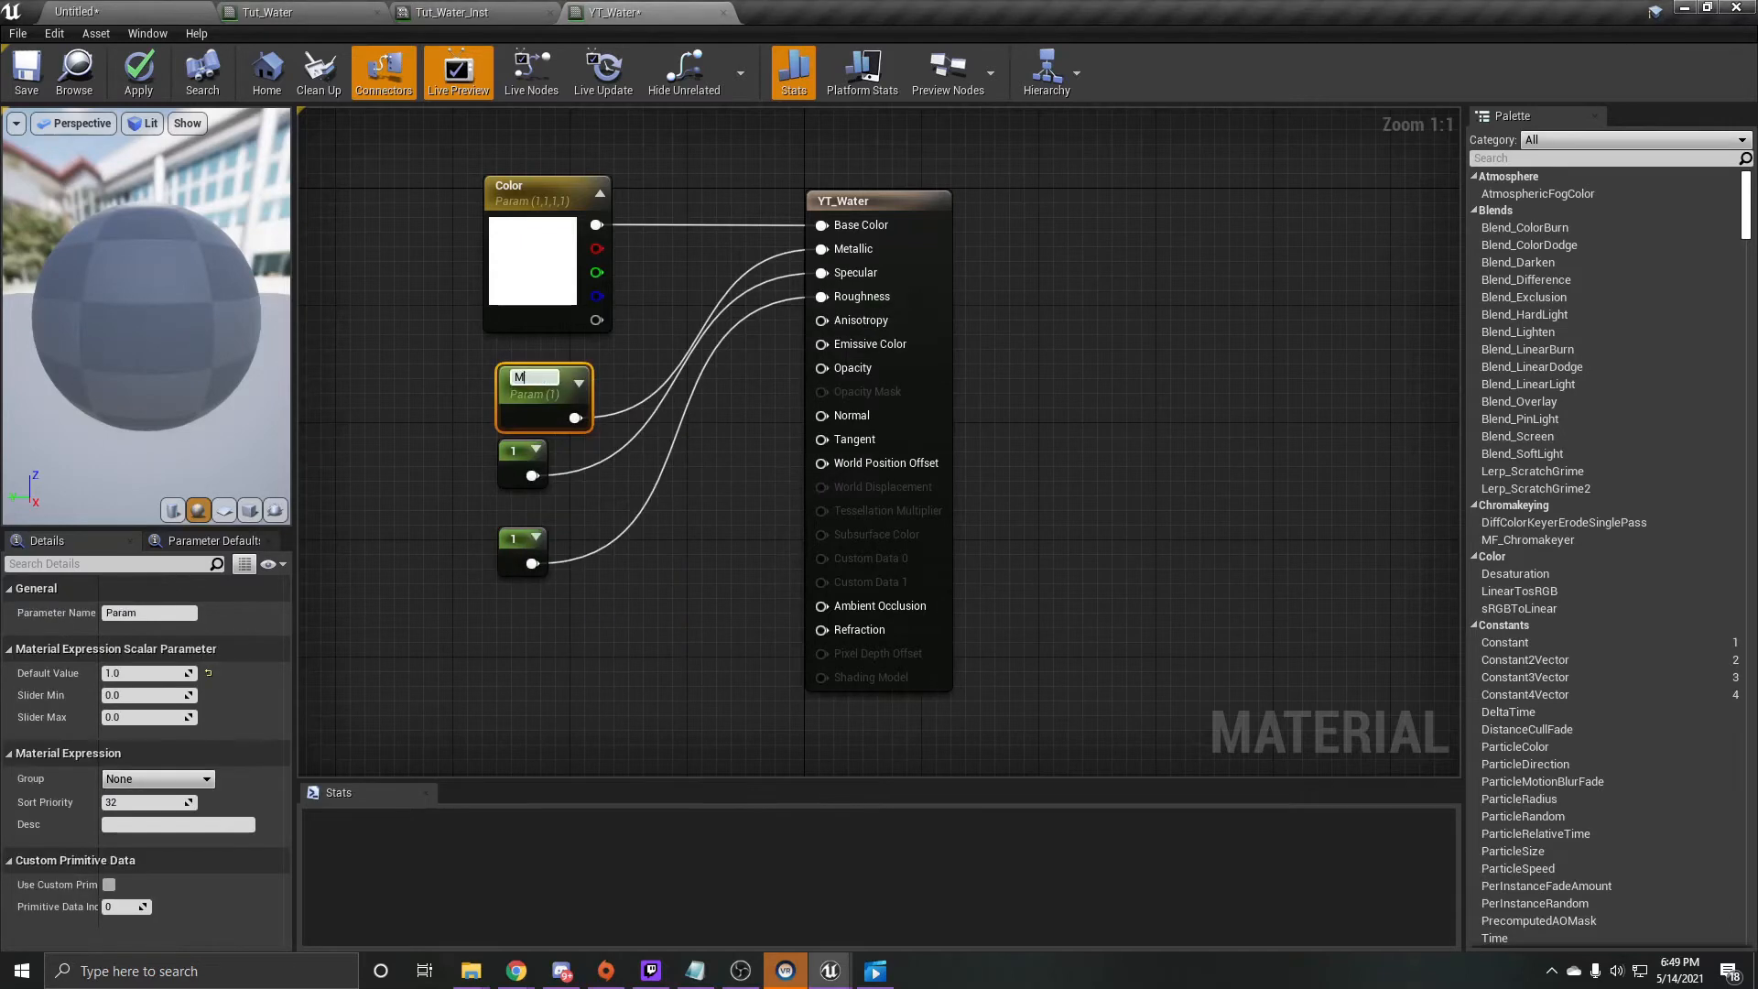
text(Metallic)
key(Return)
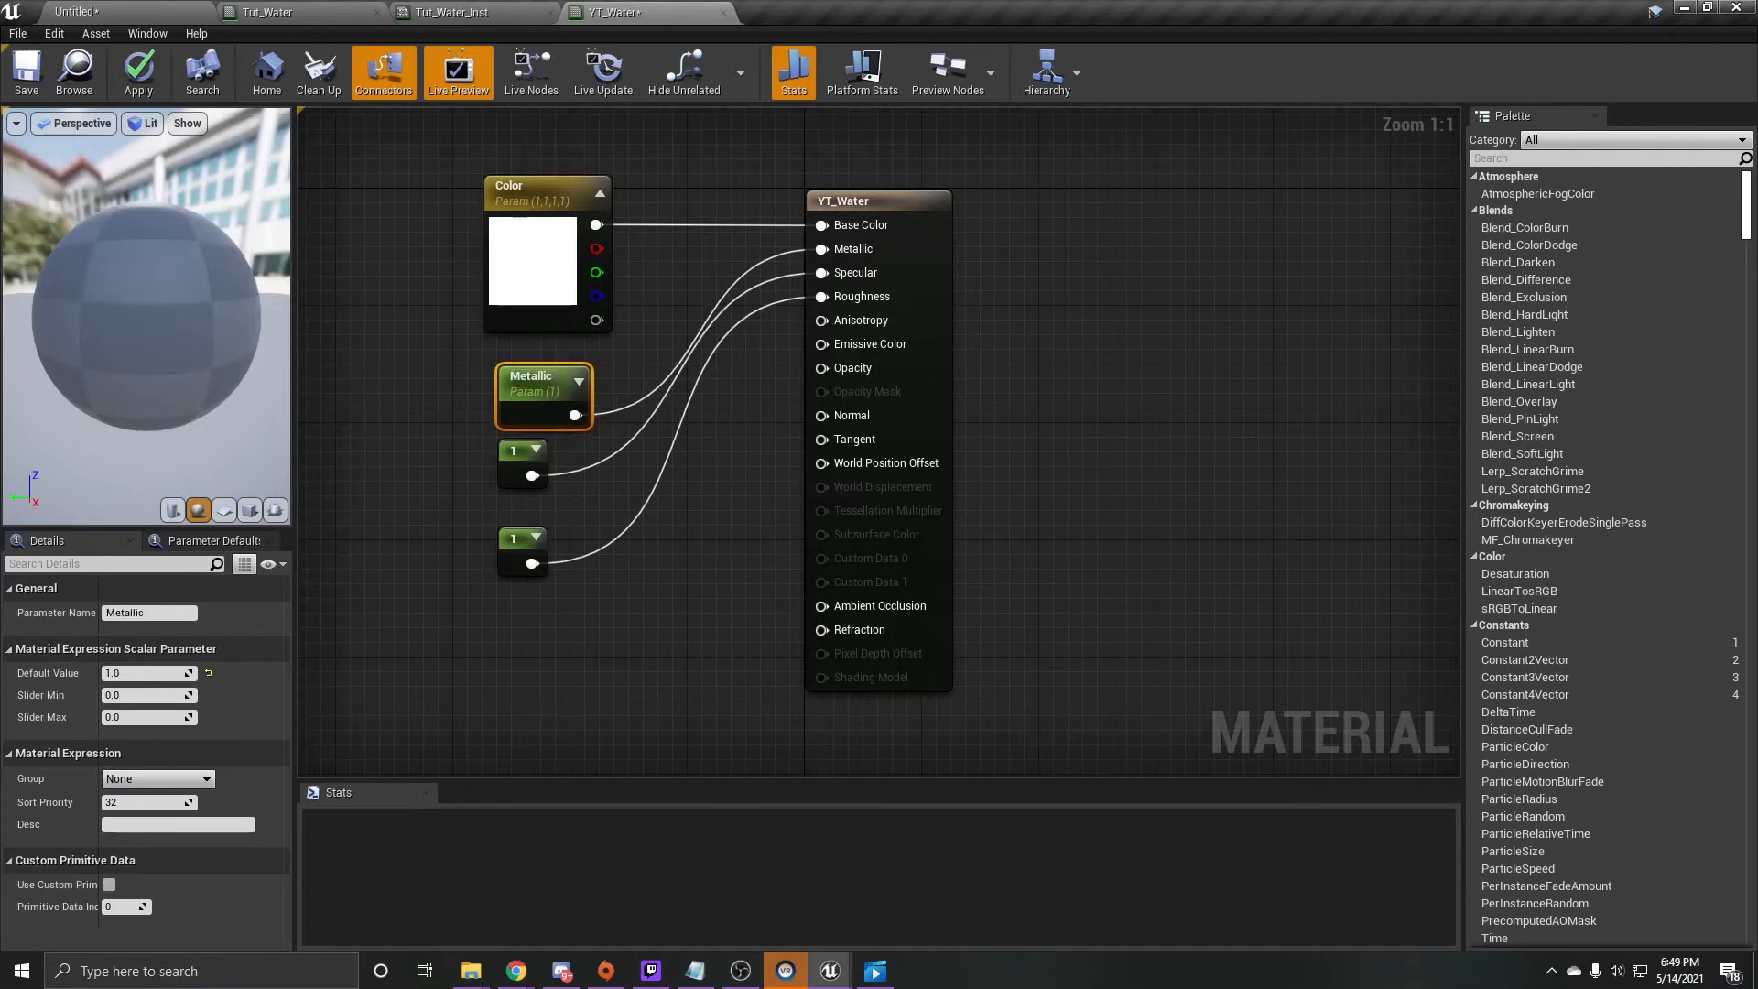
- Convert the constant feeding Specular into a parameter named Specular
right_click(520, 469)
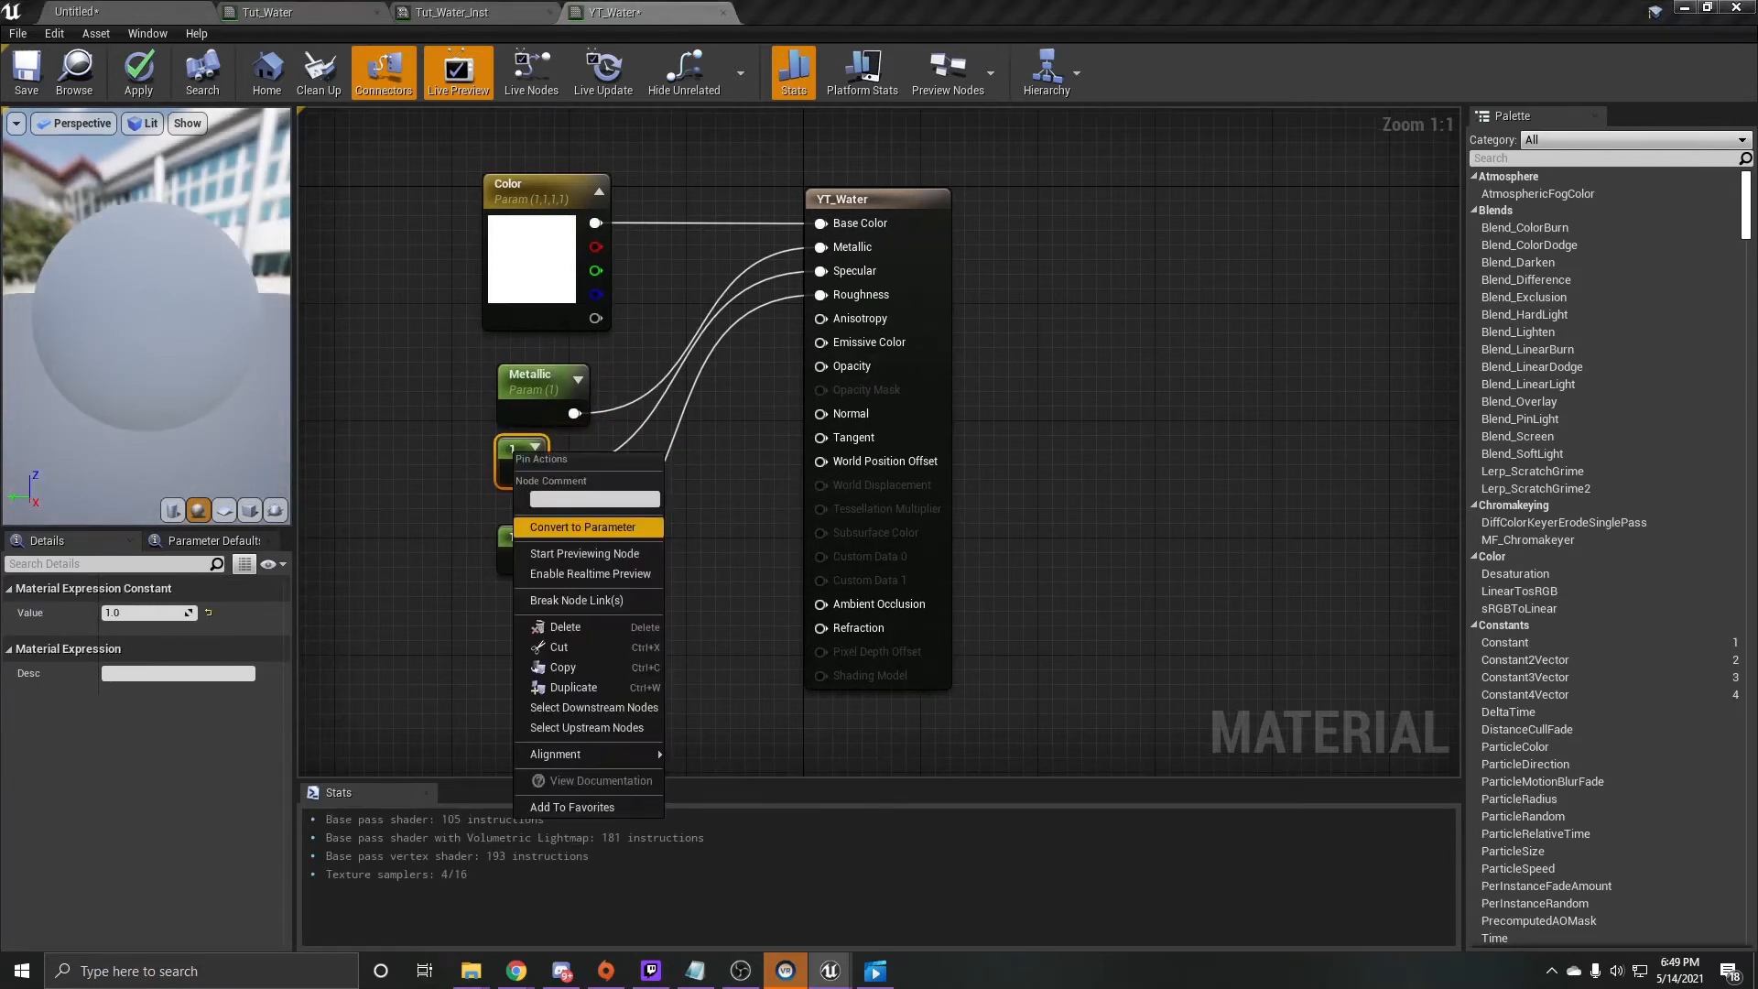
click(586, 527)
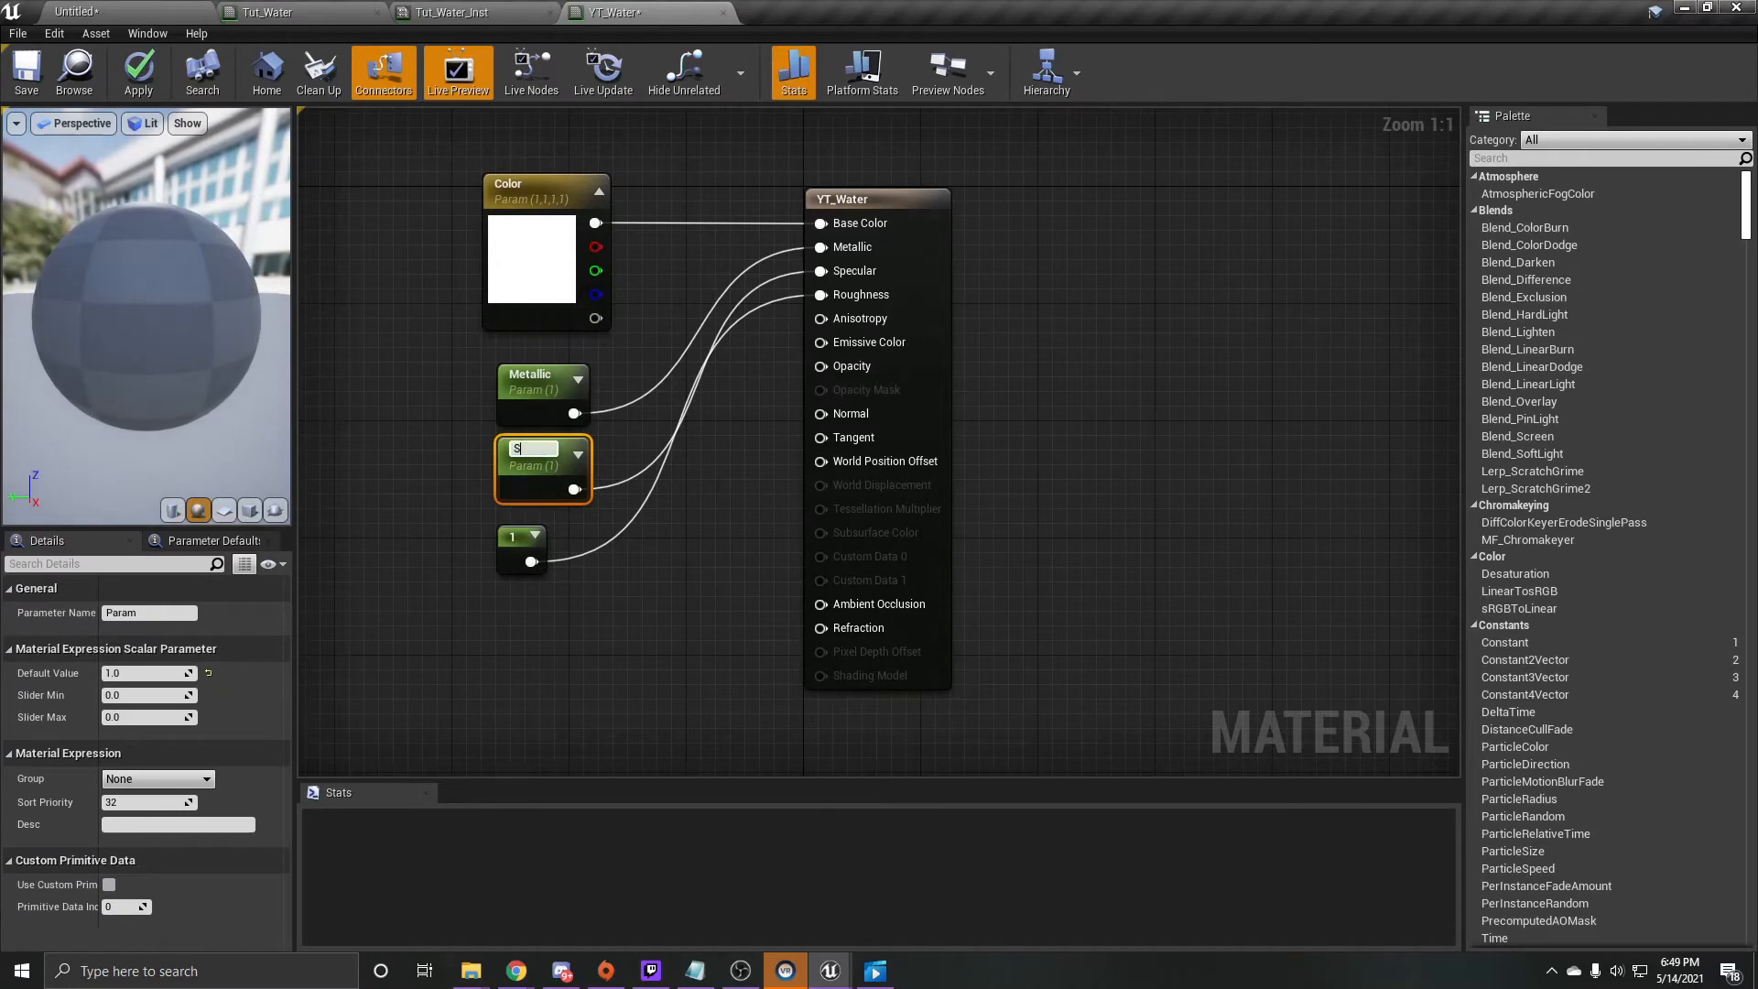
text(Specular)
key(Return)
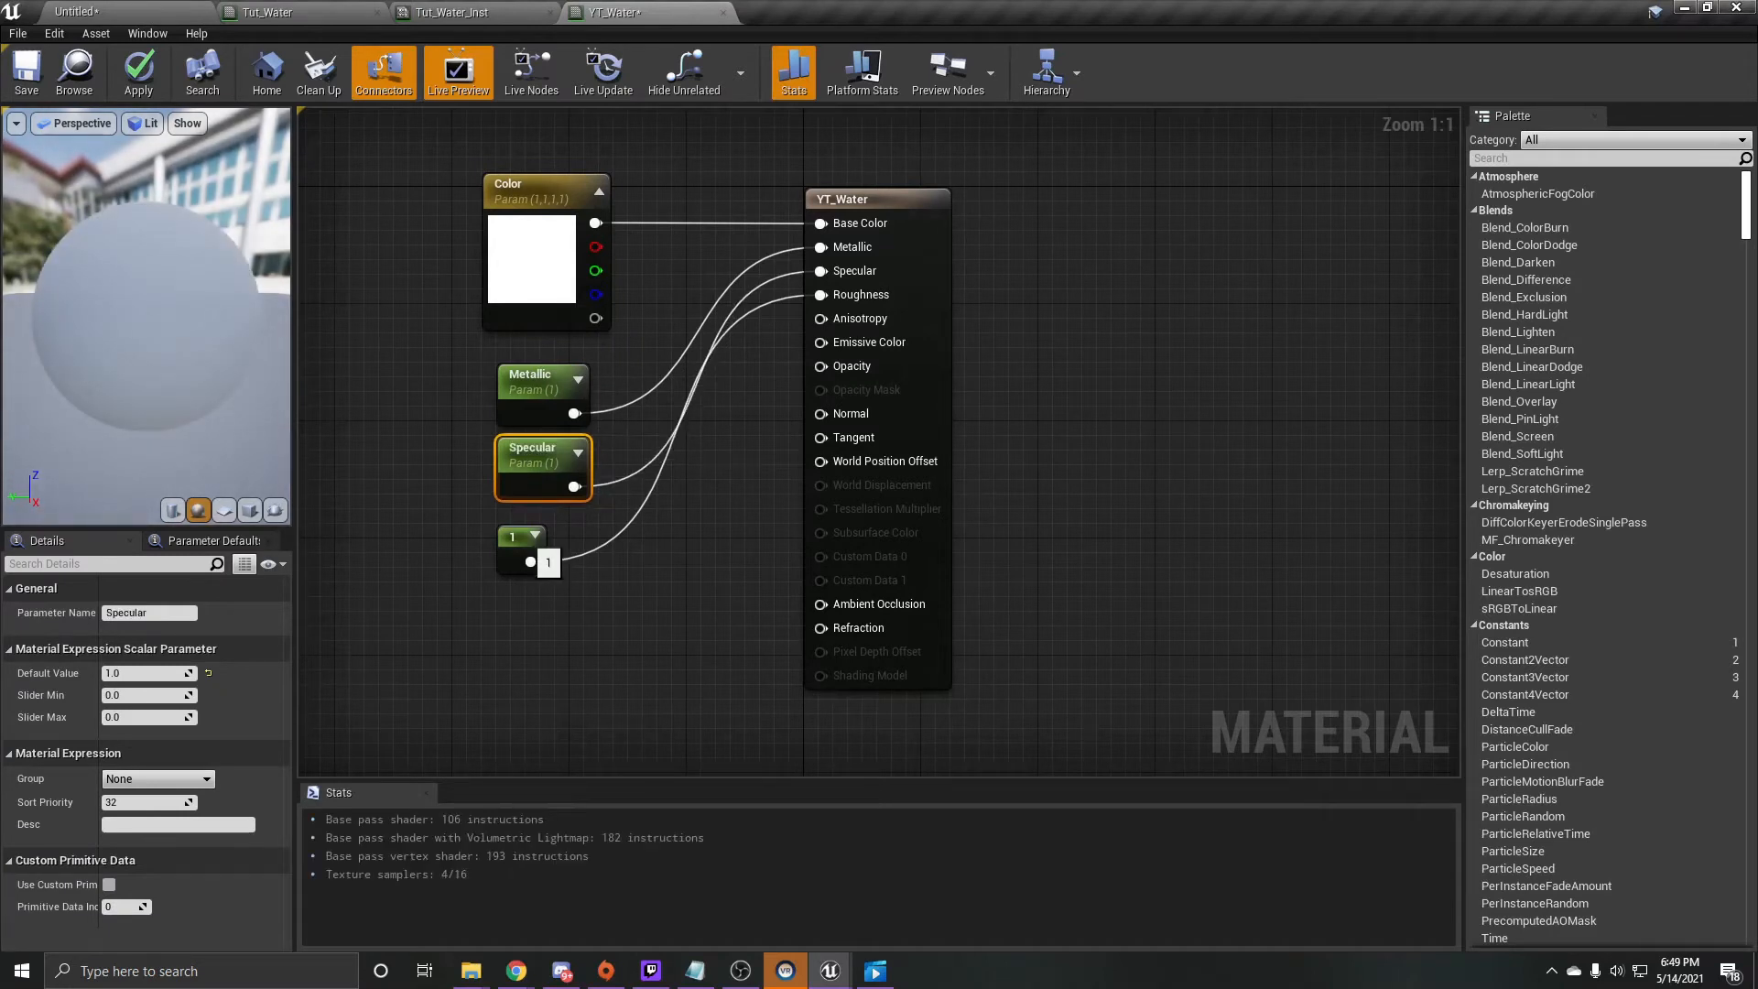
- Convert the constant feeding Roughness into a parameter named Roughness
right_click(526, 550)
click(586, 615)
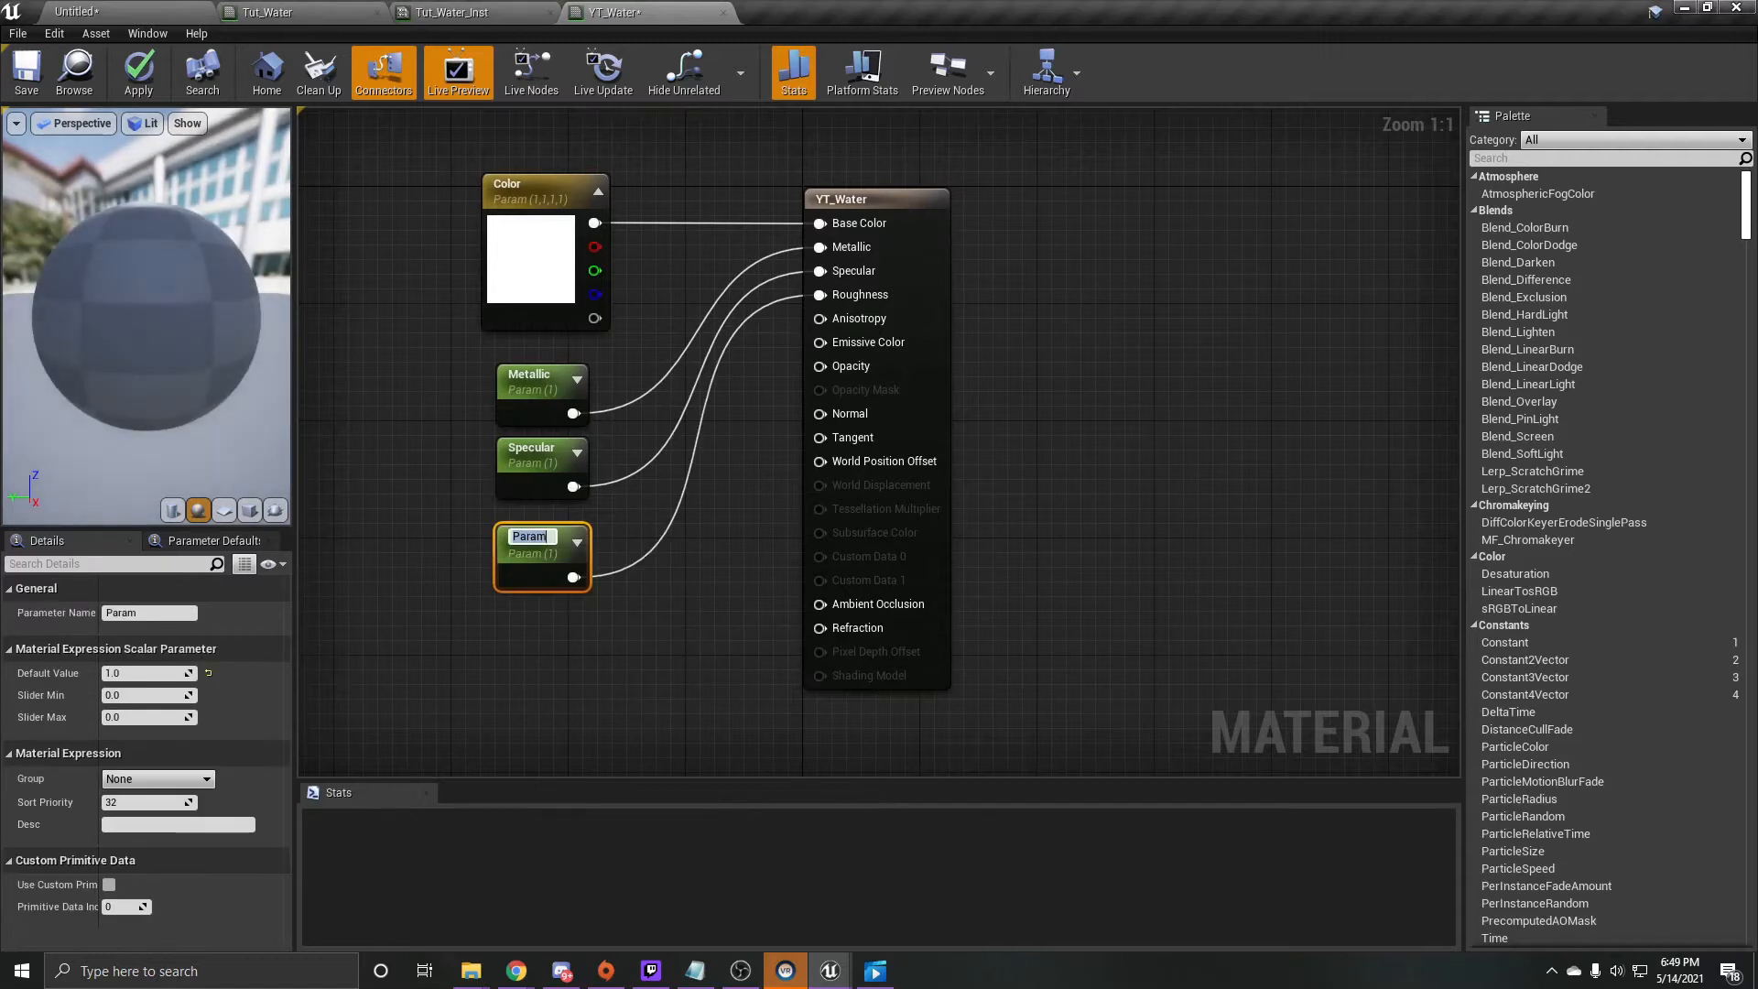
text(Roughness)
key(Return)
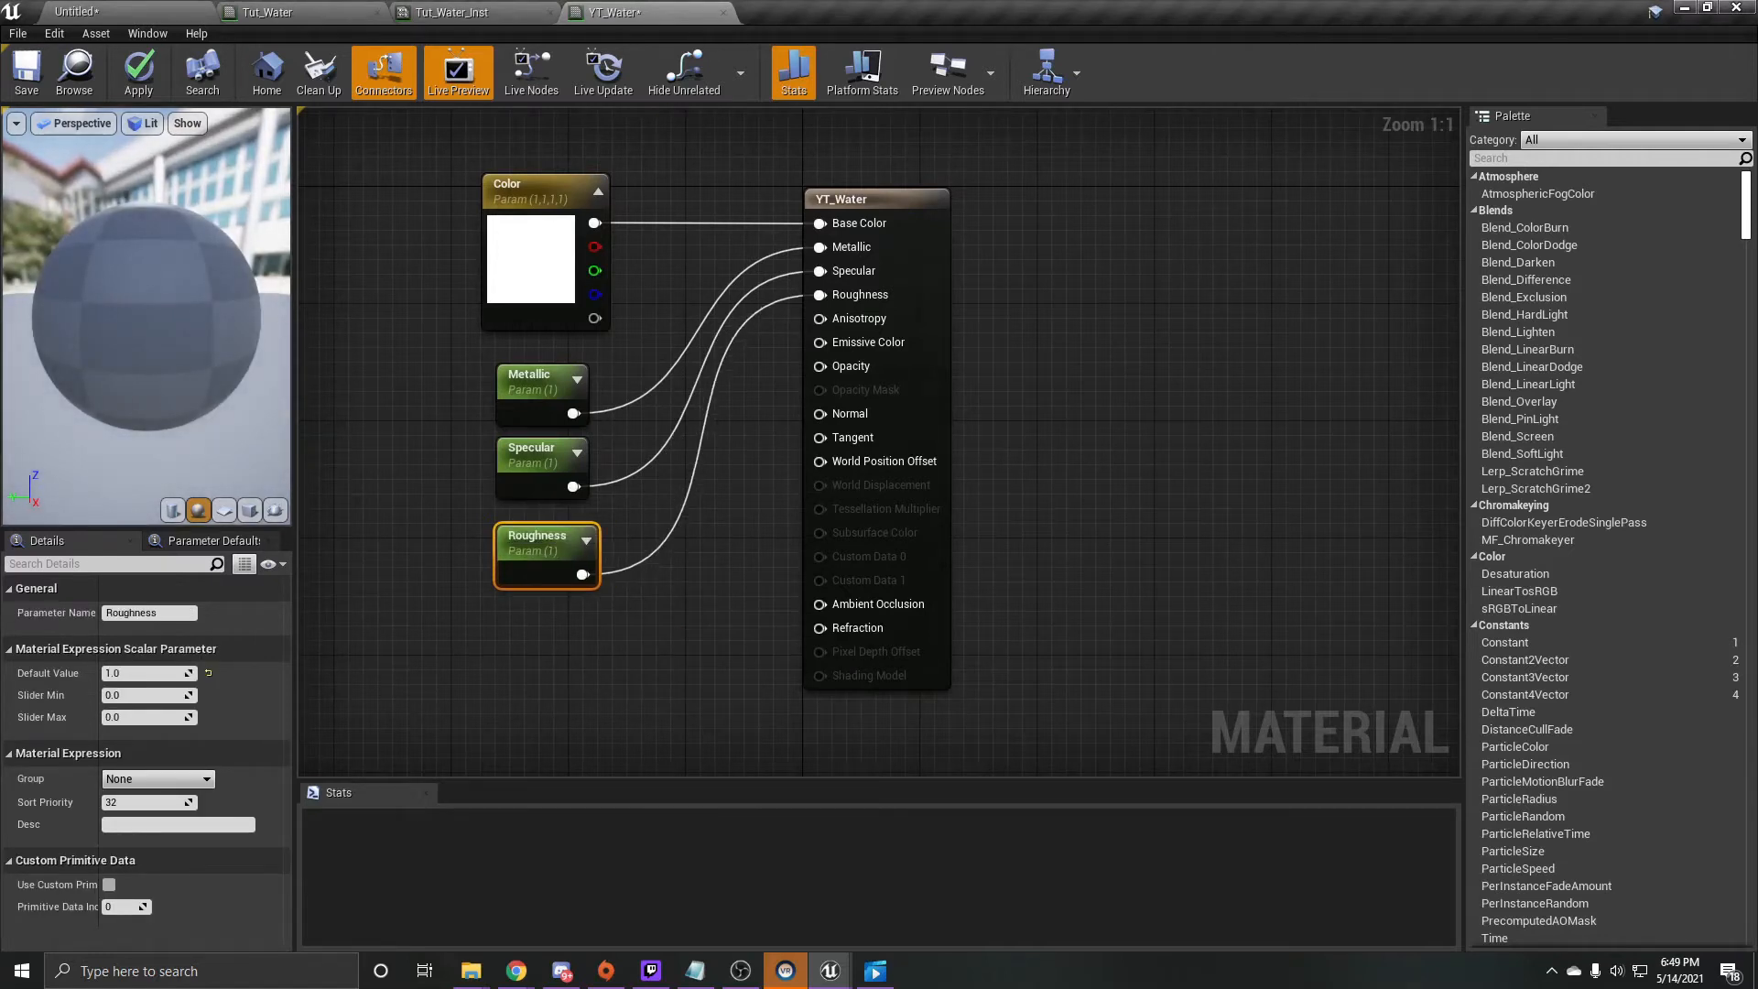
- Add another constant of 1 below Roughness, convert it to a parameter named Opacity, and connect it to the Opacity input
key(ctrl+v)
drag(632, 680, 529, 649)
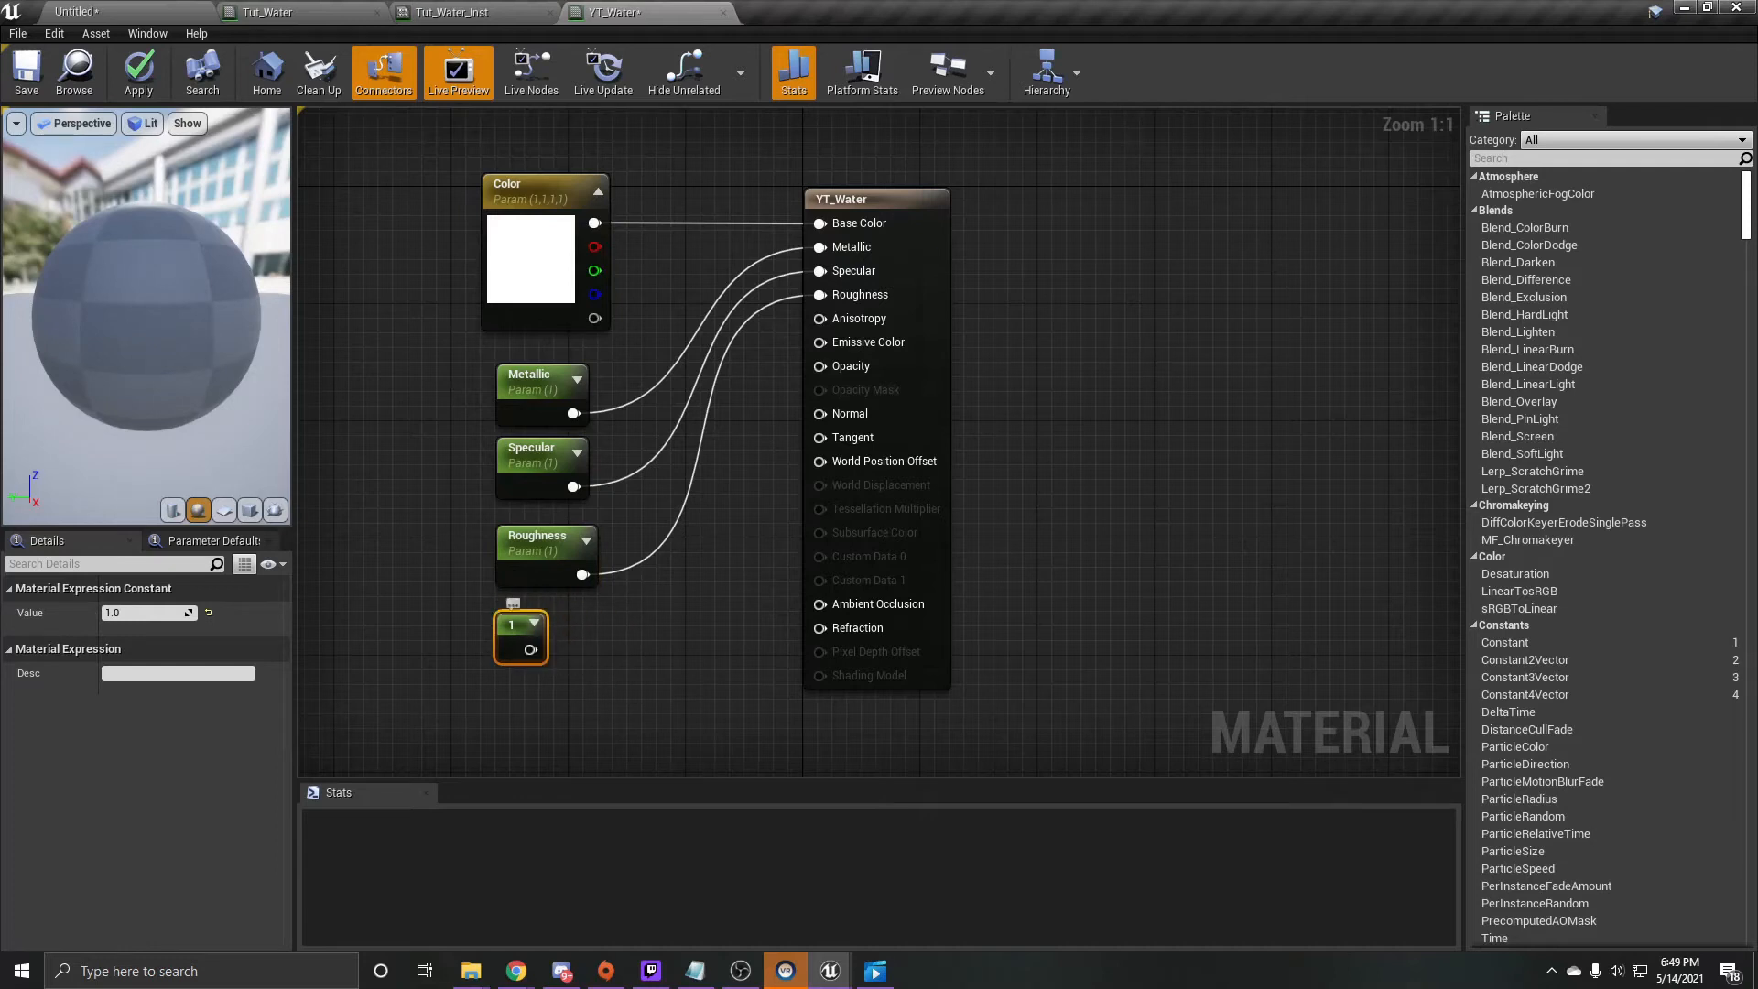
right_click(530, 650)
click(641, 335)
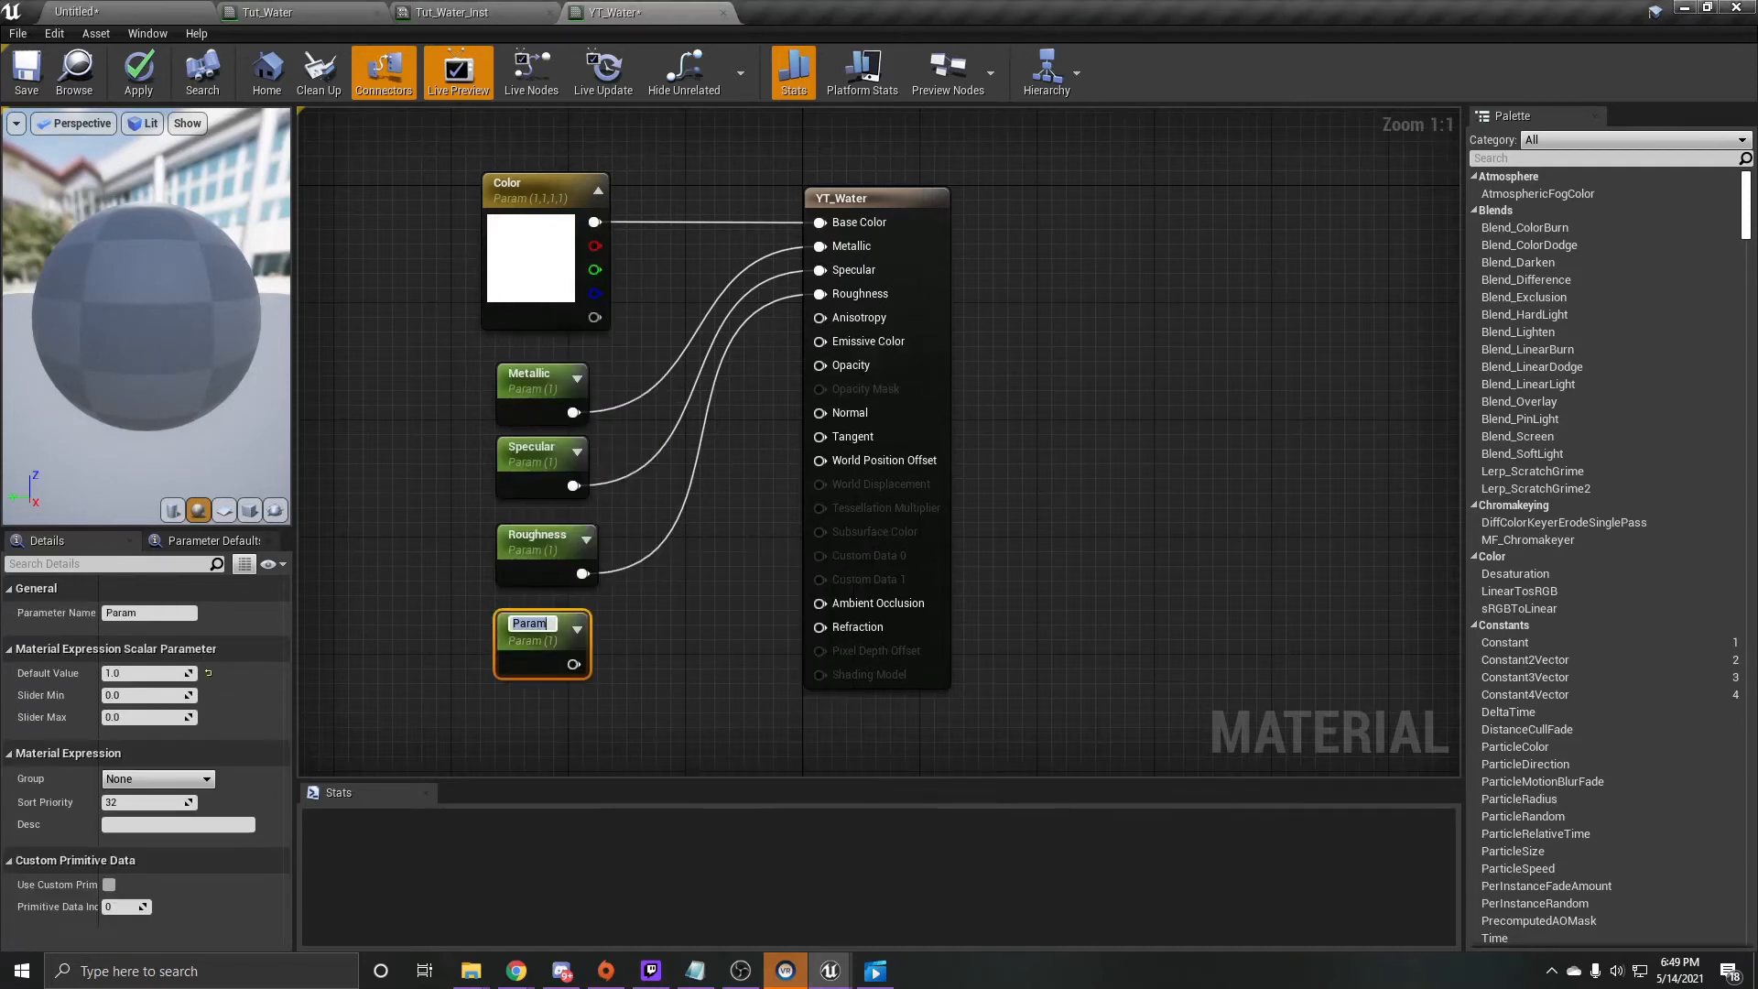
text(Opacity)
key(Return)
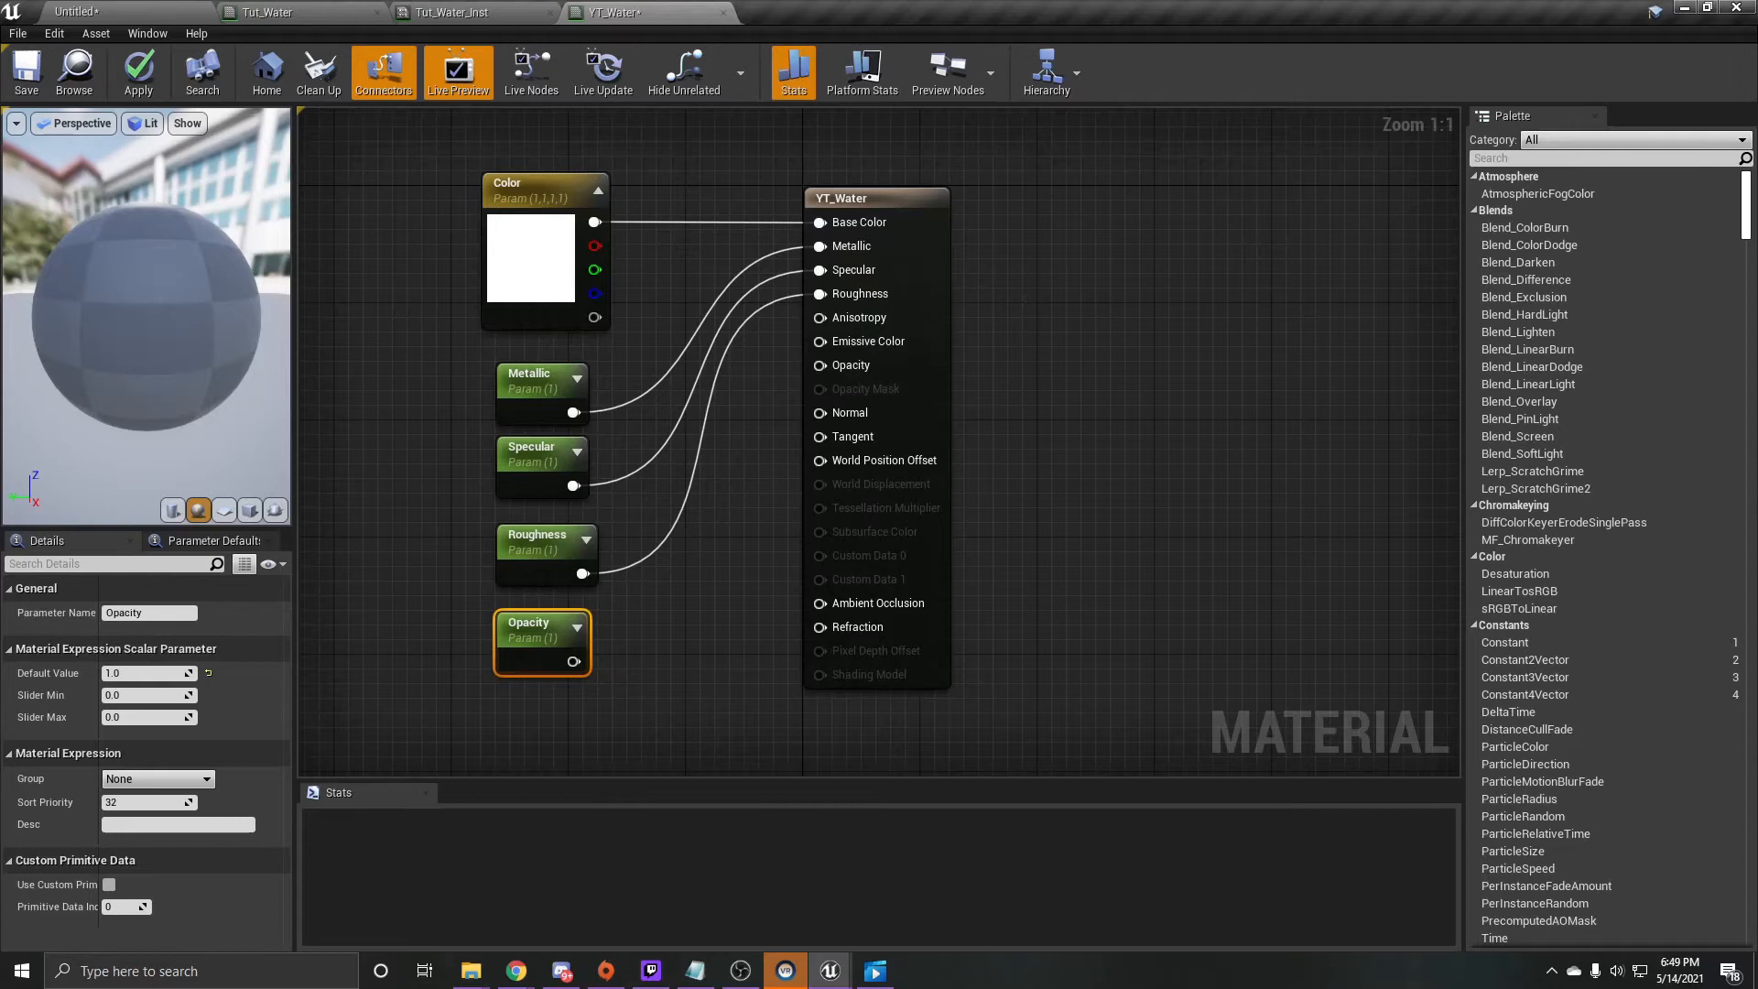
drag(573, 661, 852, 385)
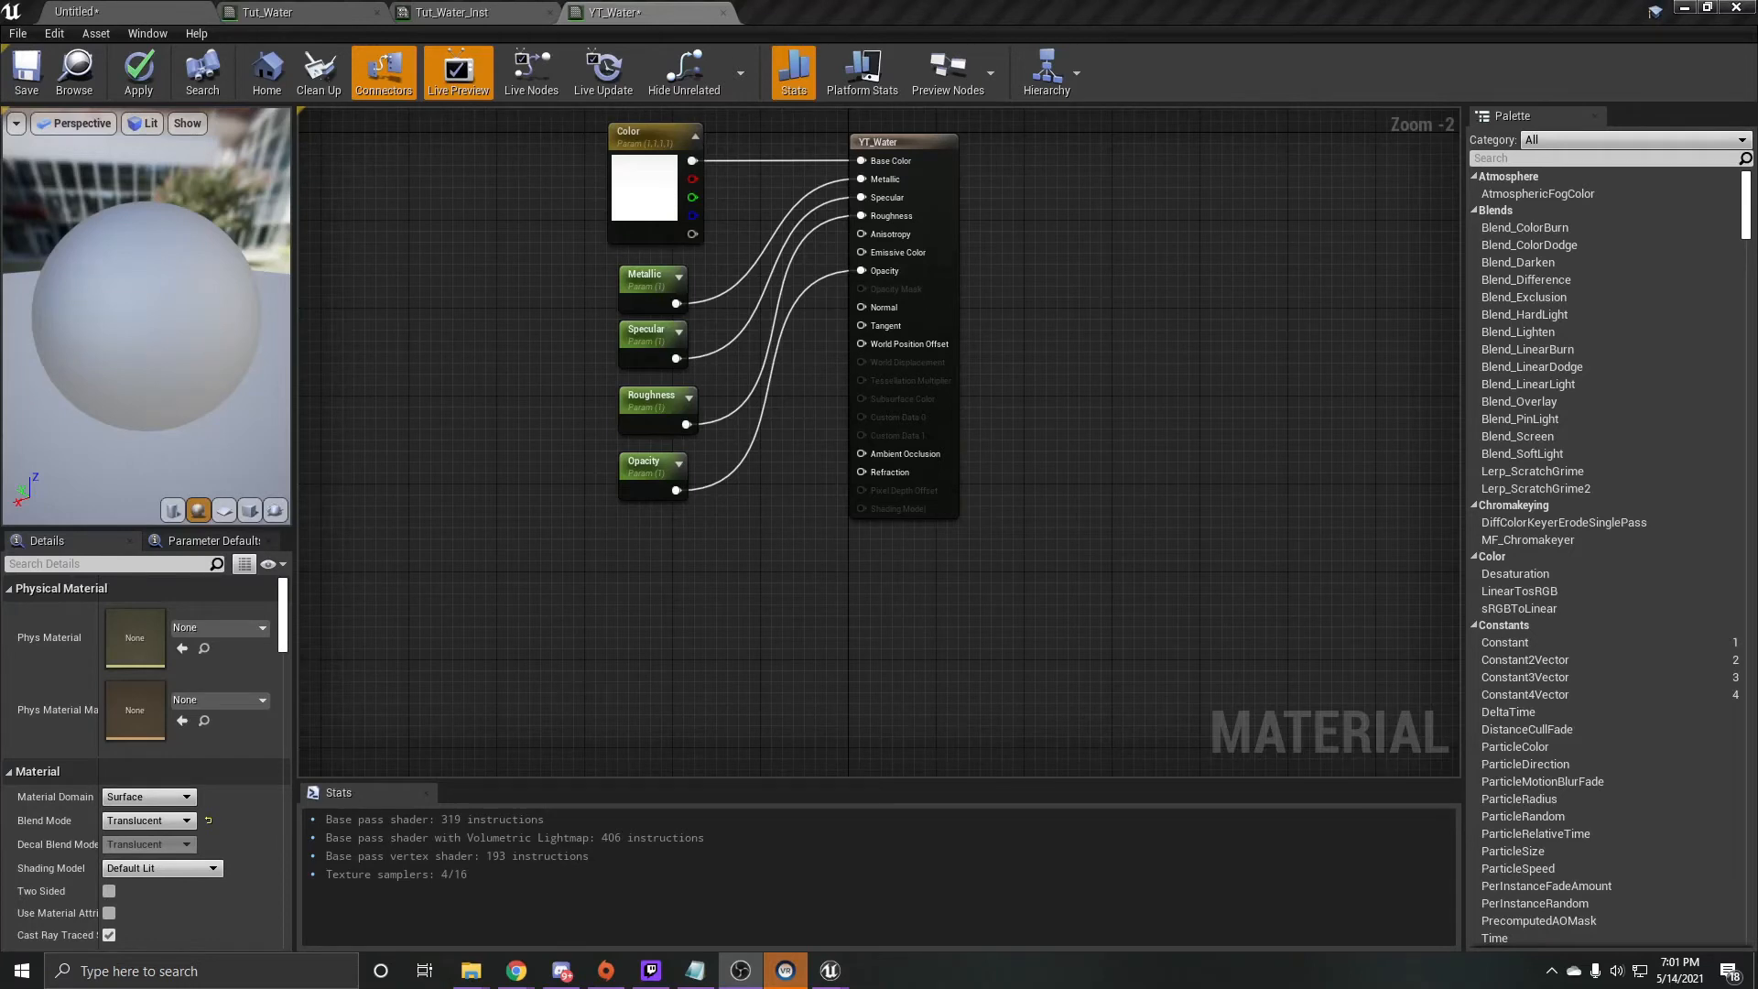
- Add a Texture Sample node below the Opacity parameter and place a duplicate of it directly underneath
click(489, 597)
key(t)
click(489, 597)
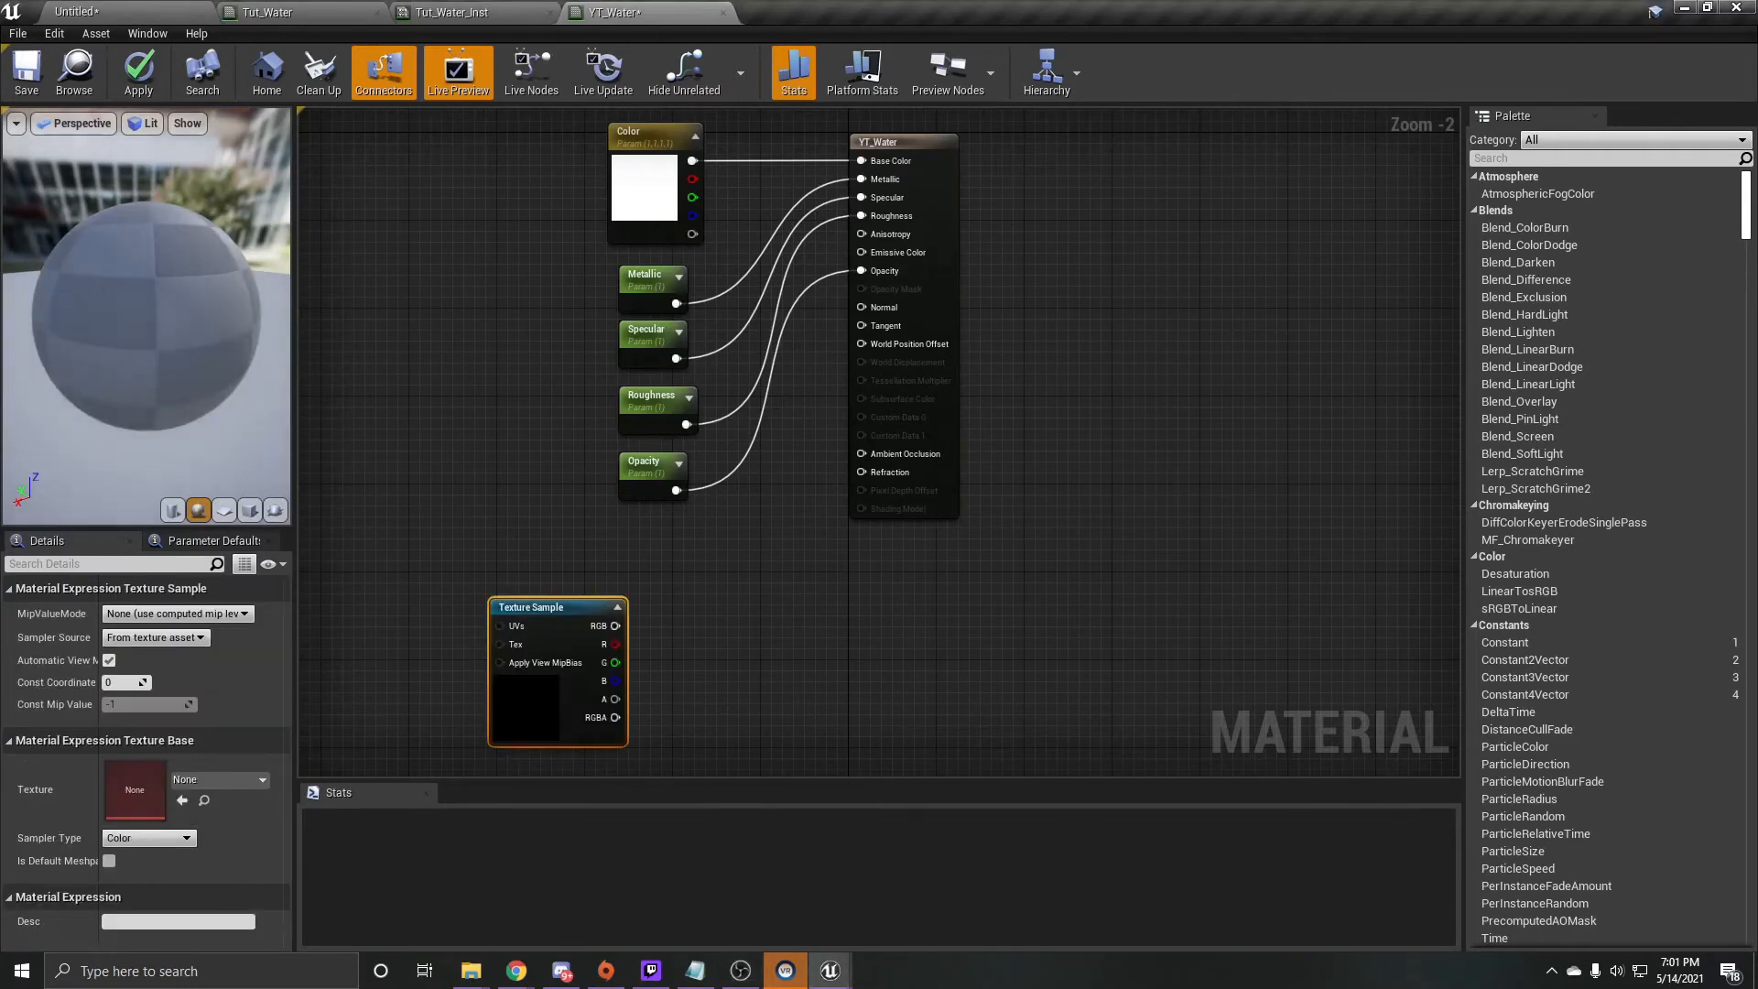
right_drag(572, 636, 685, 341)
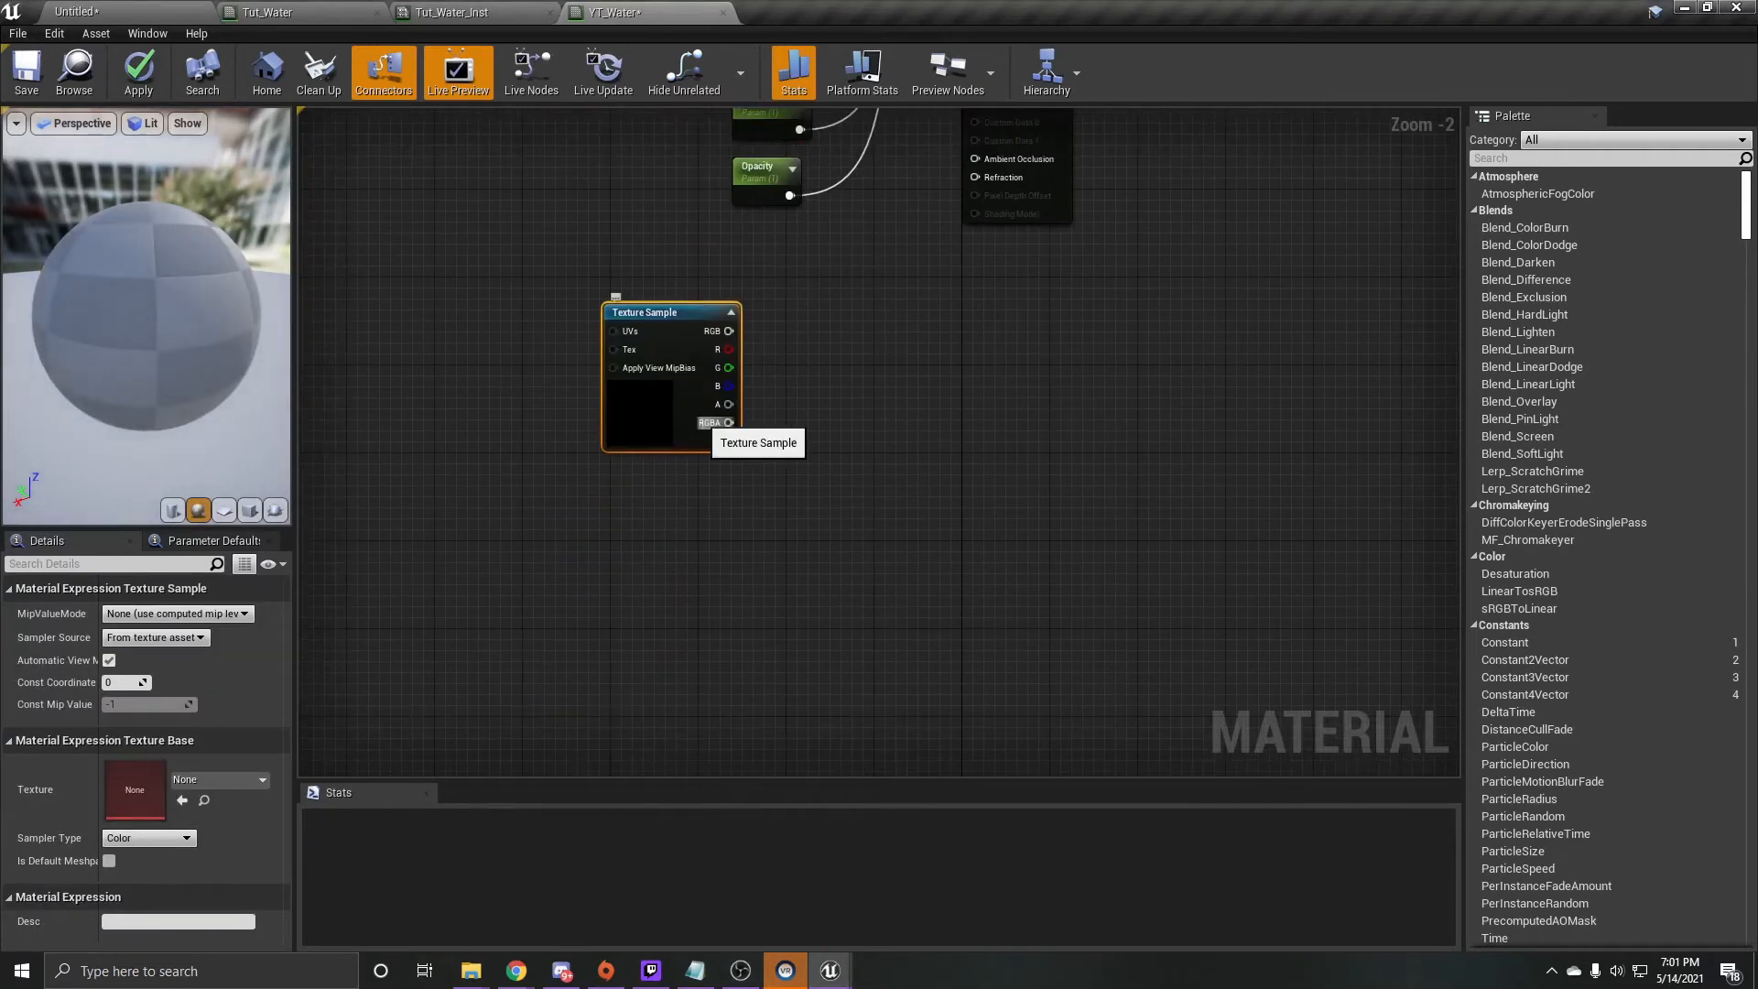
key(ctrl+w)
drag(792, 432, 693, 485)
- Assign the T_Water_N texture to the lower Texture Sample node
click(220, 779)
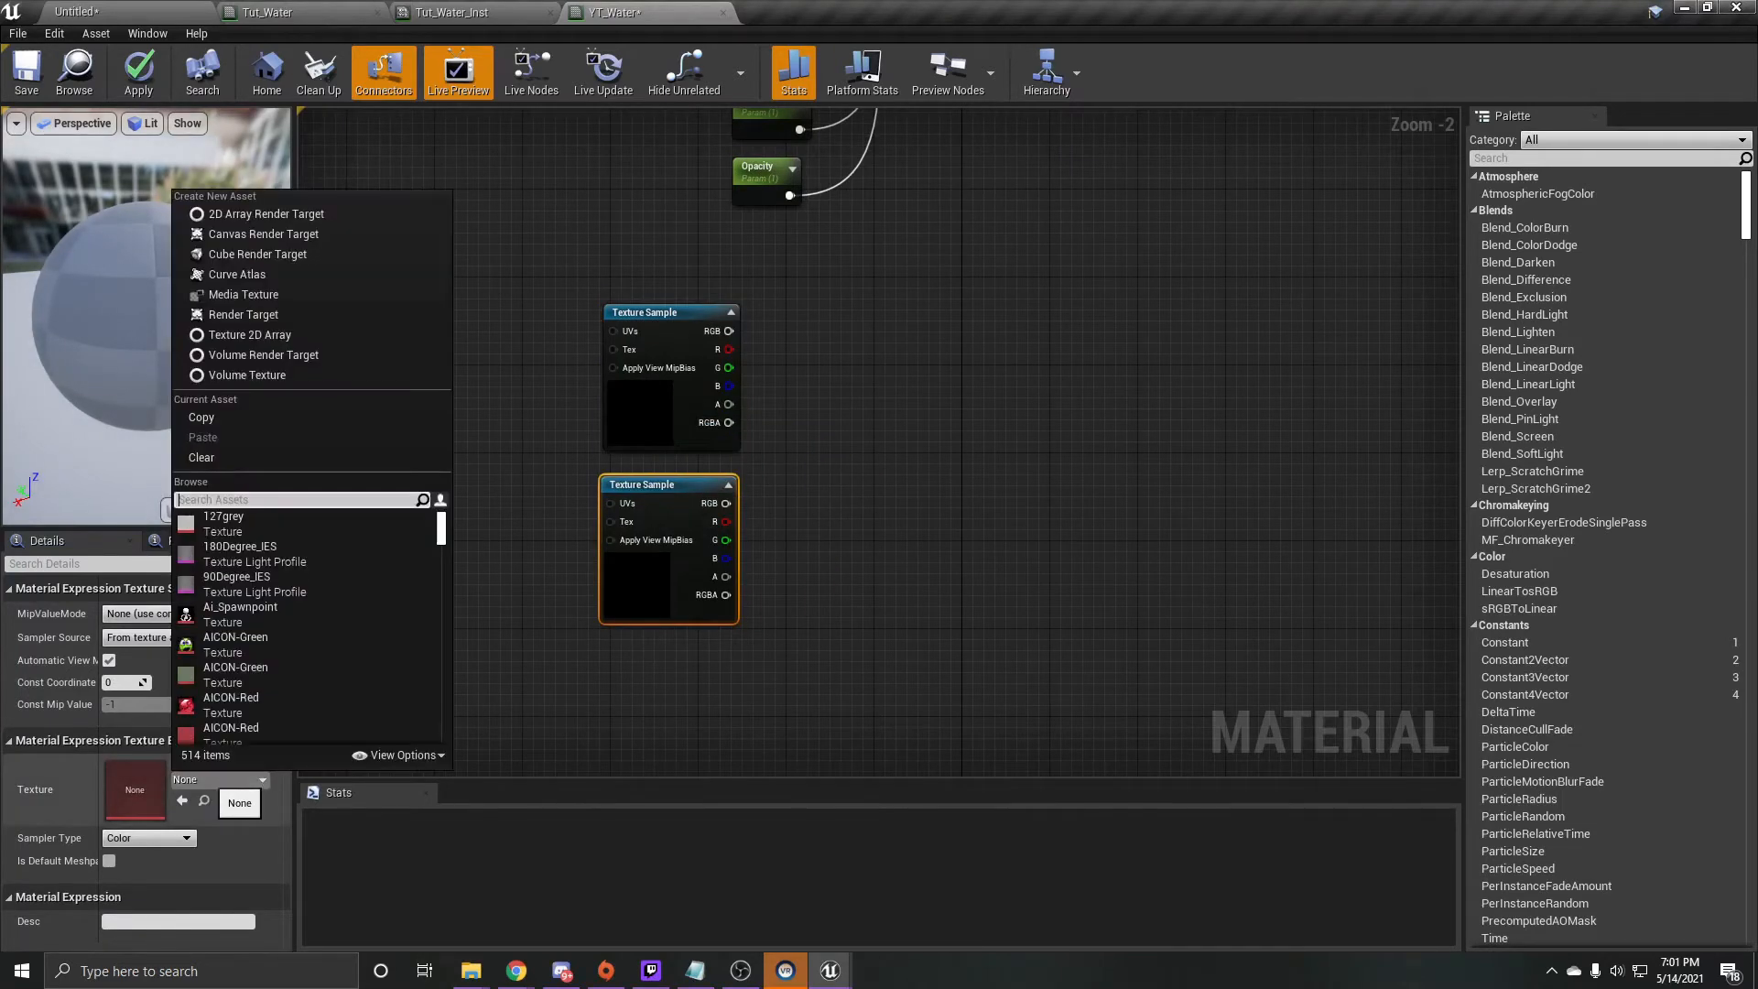
text(t_water)
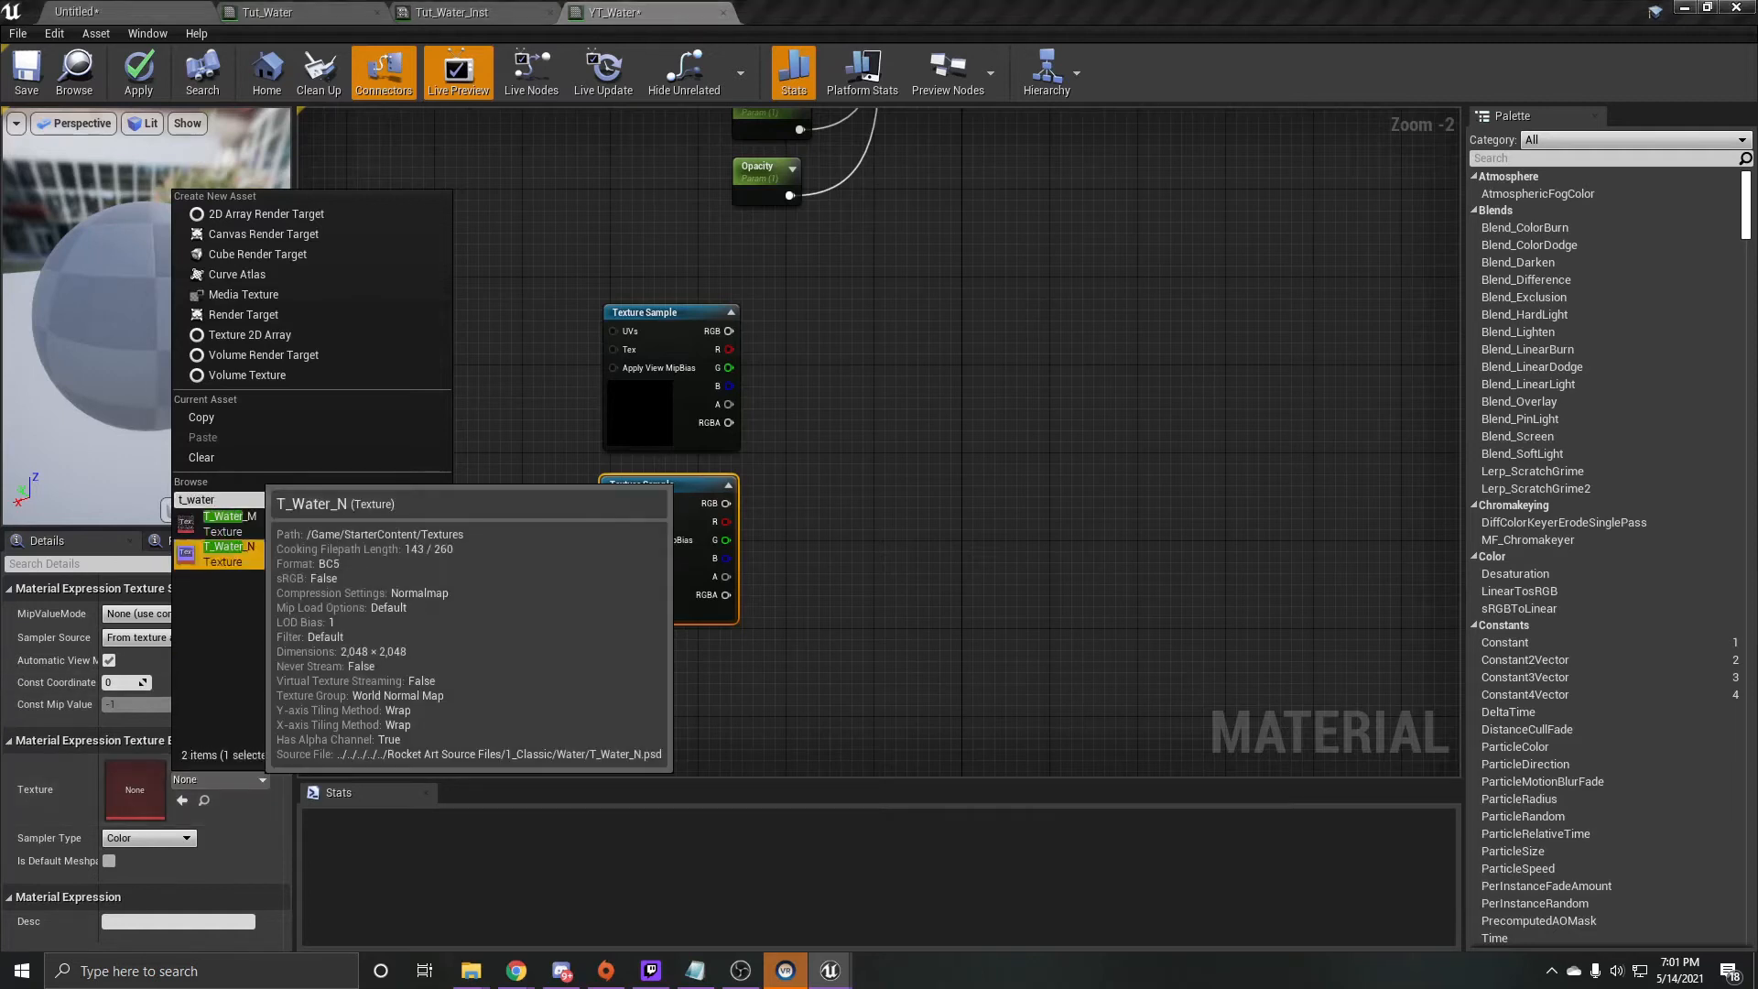
click(253, 554)
- Assign the T_Water_N texture to the upper Texture Sample node
click(703, 384)
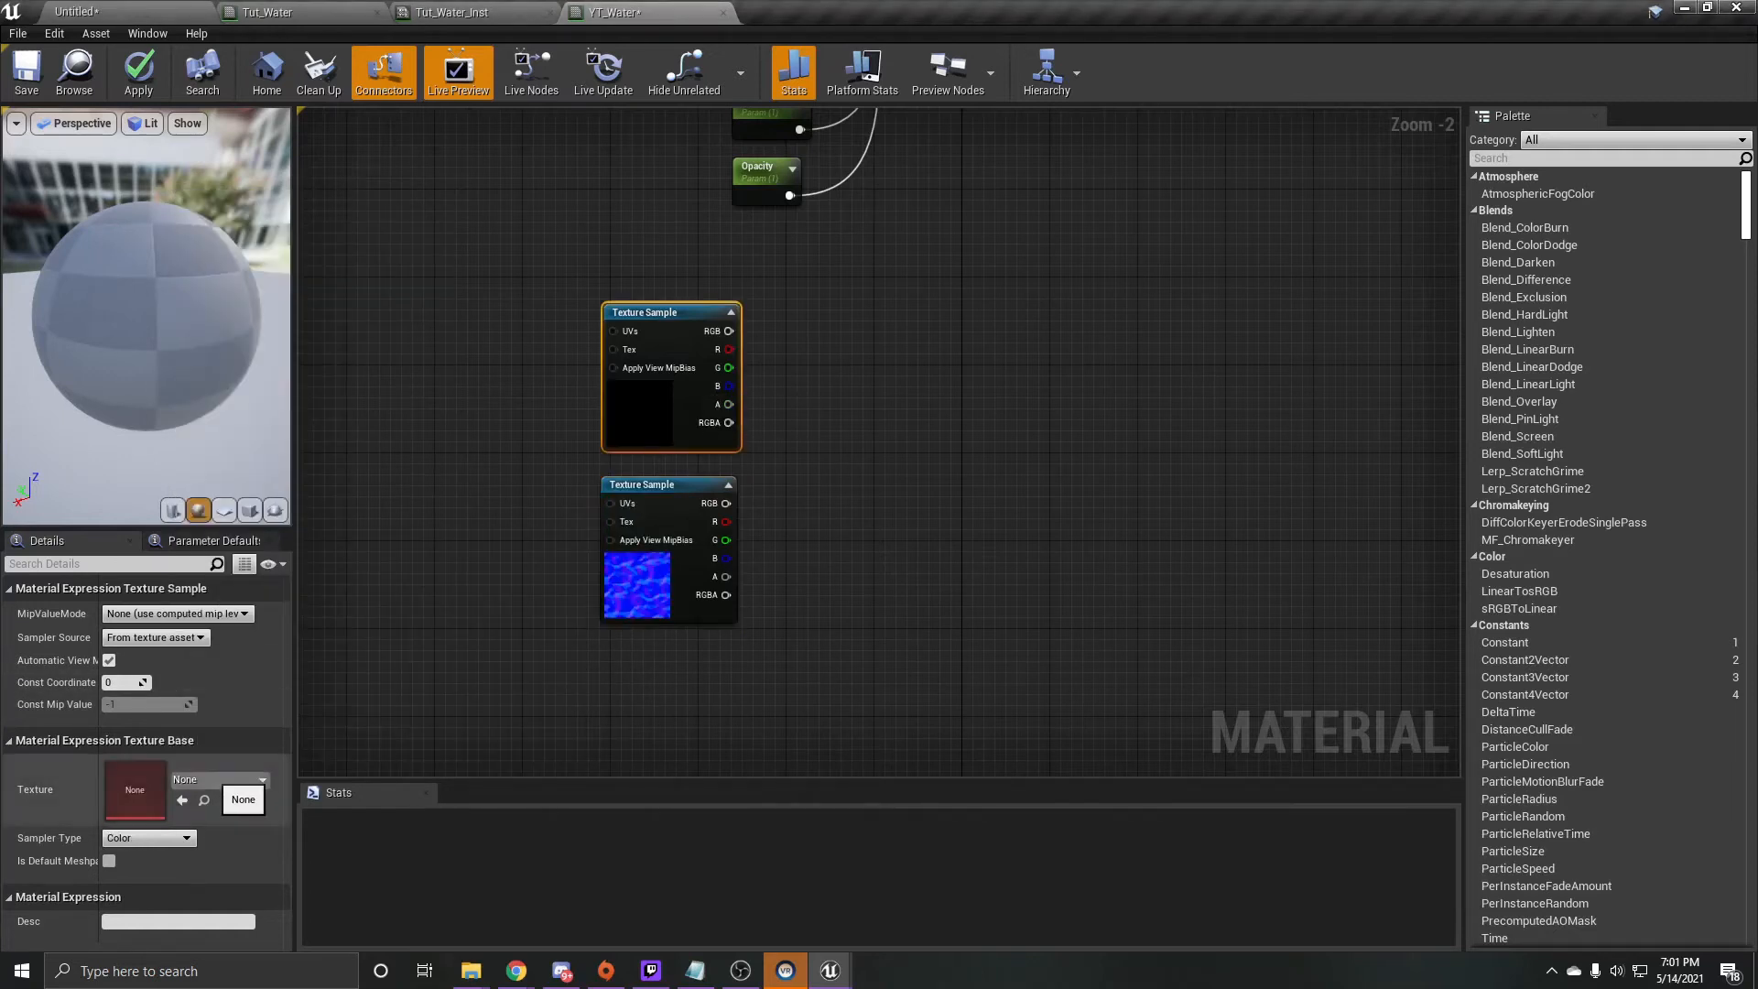
click(220, 779)
text(T)
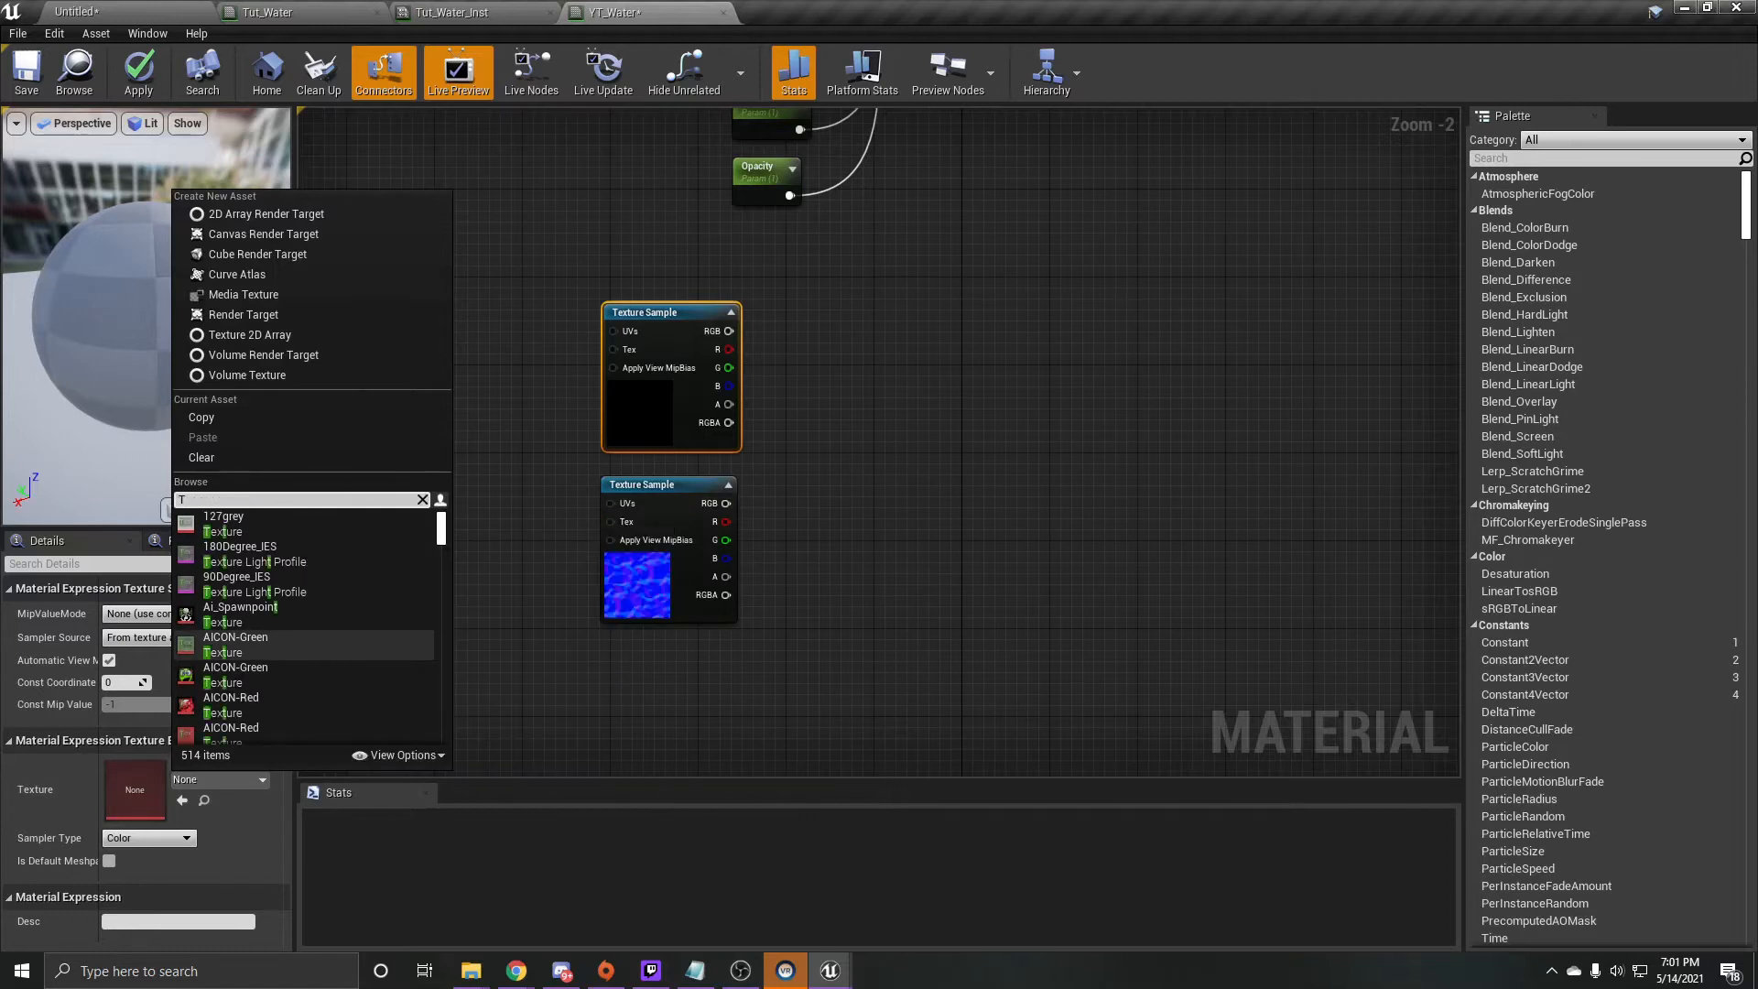
text(_water)
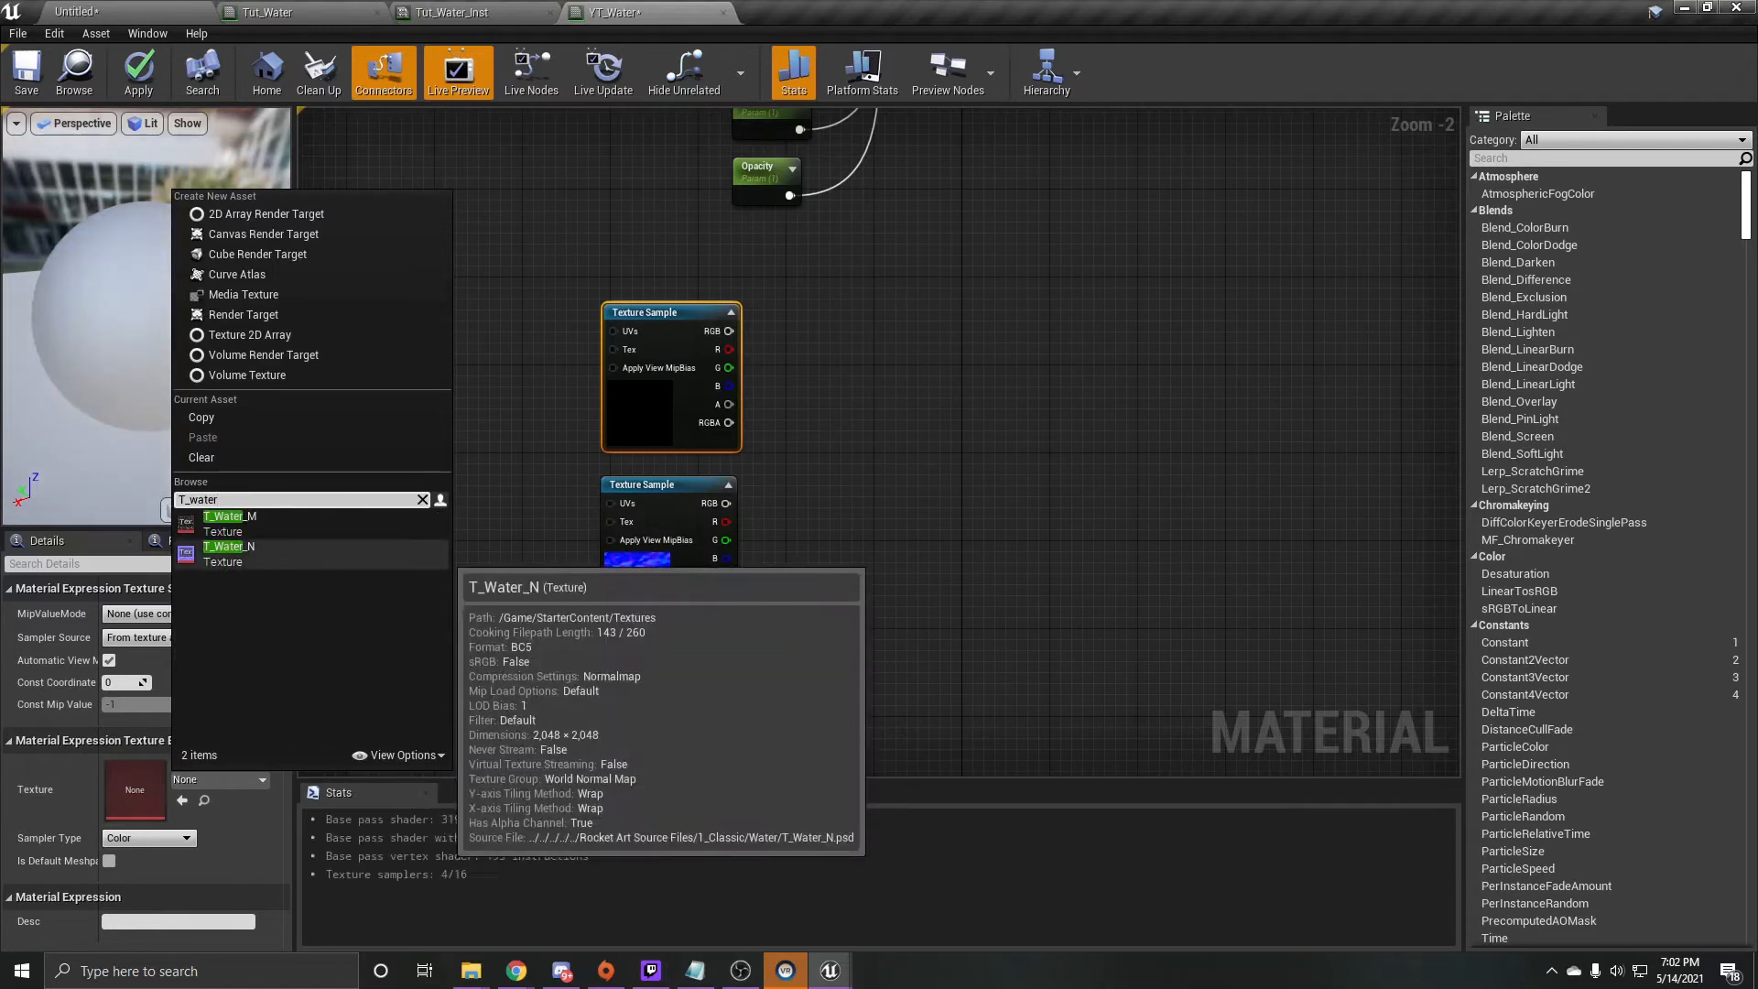
click(230, 550)
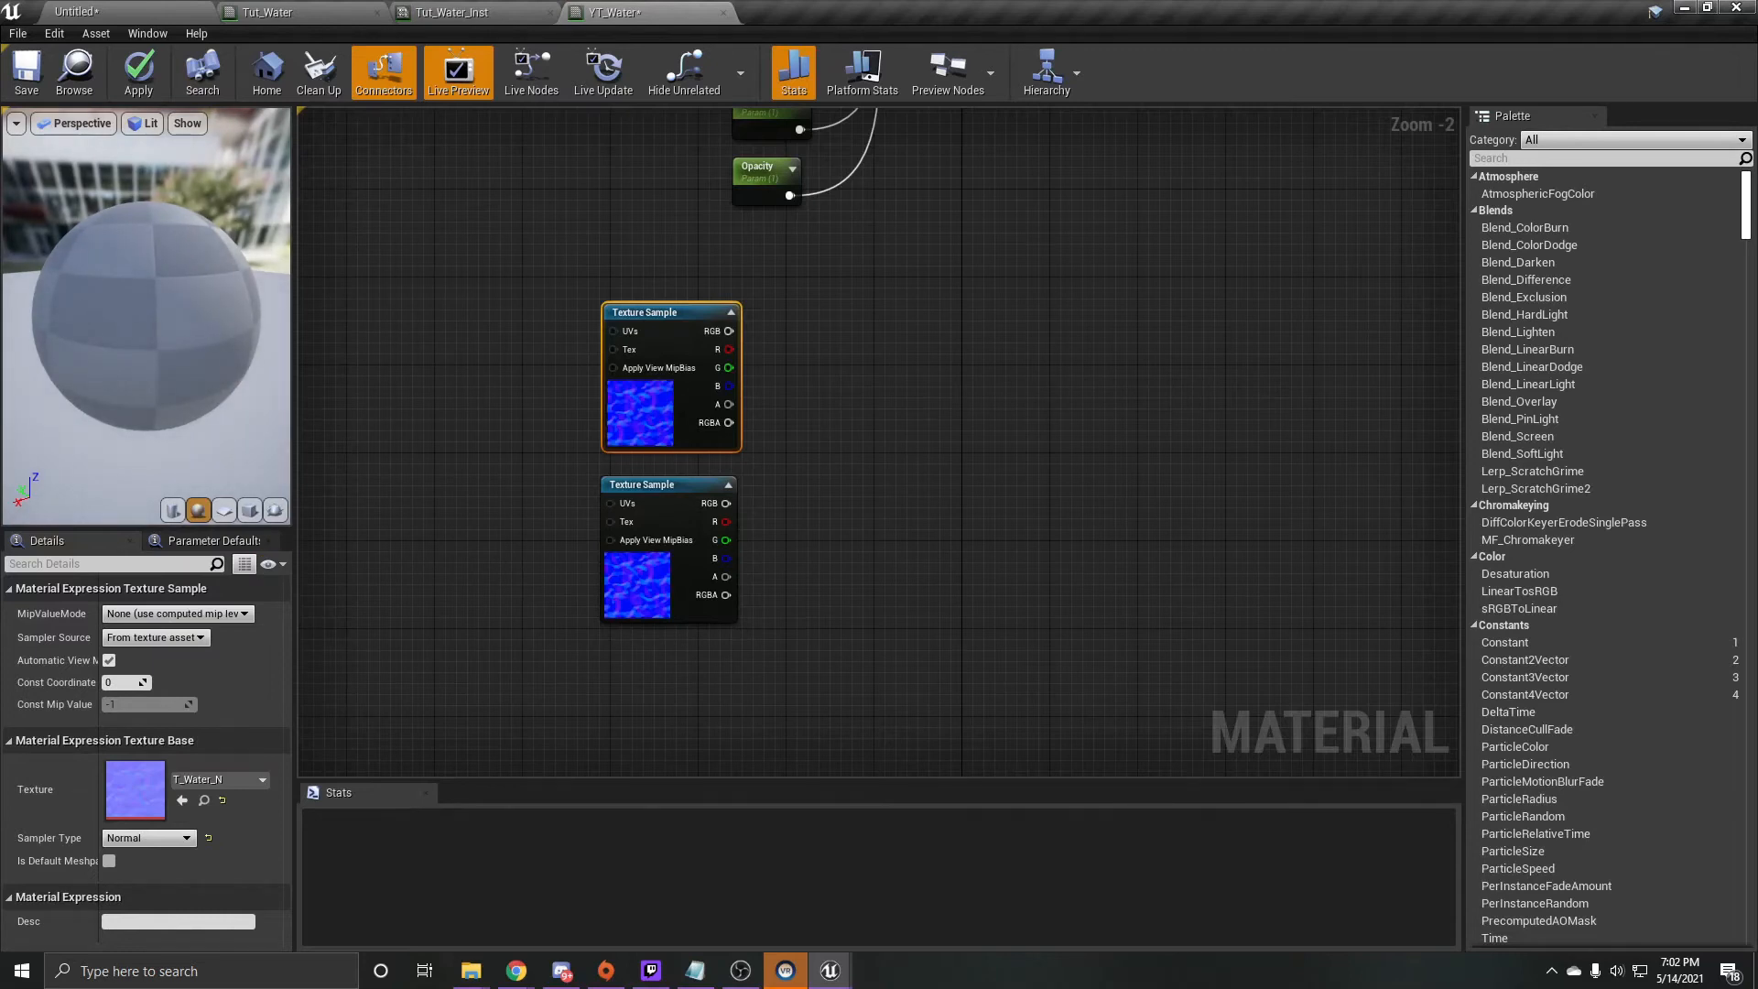
- Add a Panner node level with the upper Texture Sample and connect it to that sample's UVs input
right_drag(817, 441, 1025, 405)
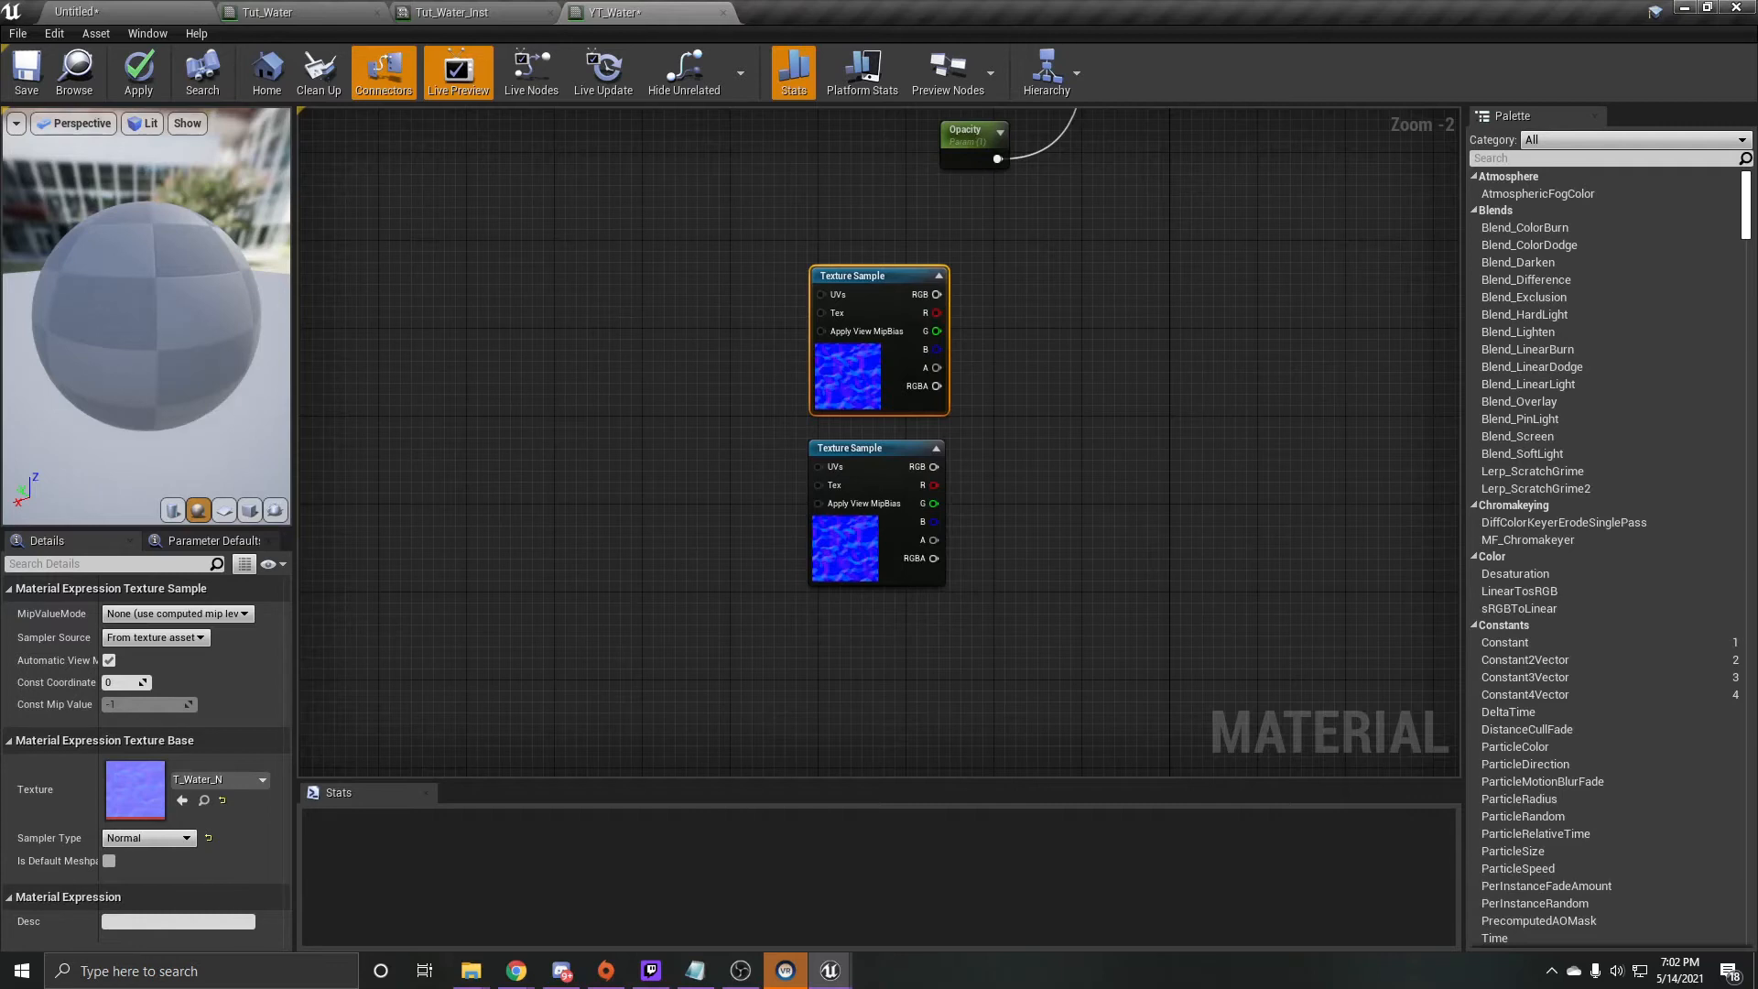
right_click(472, 408)
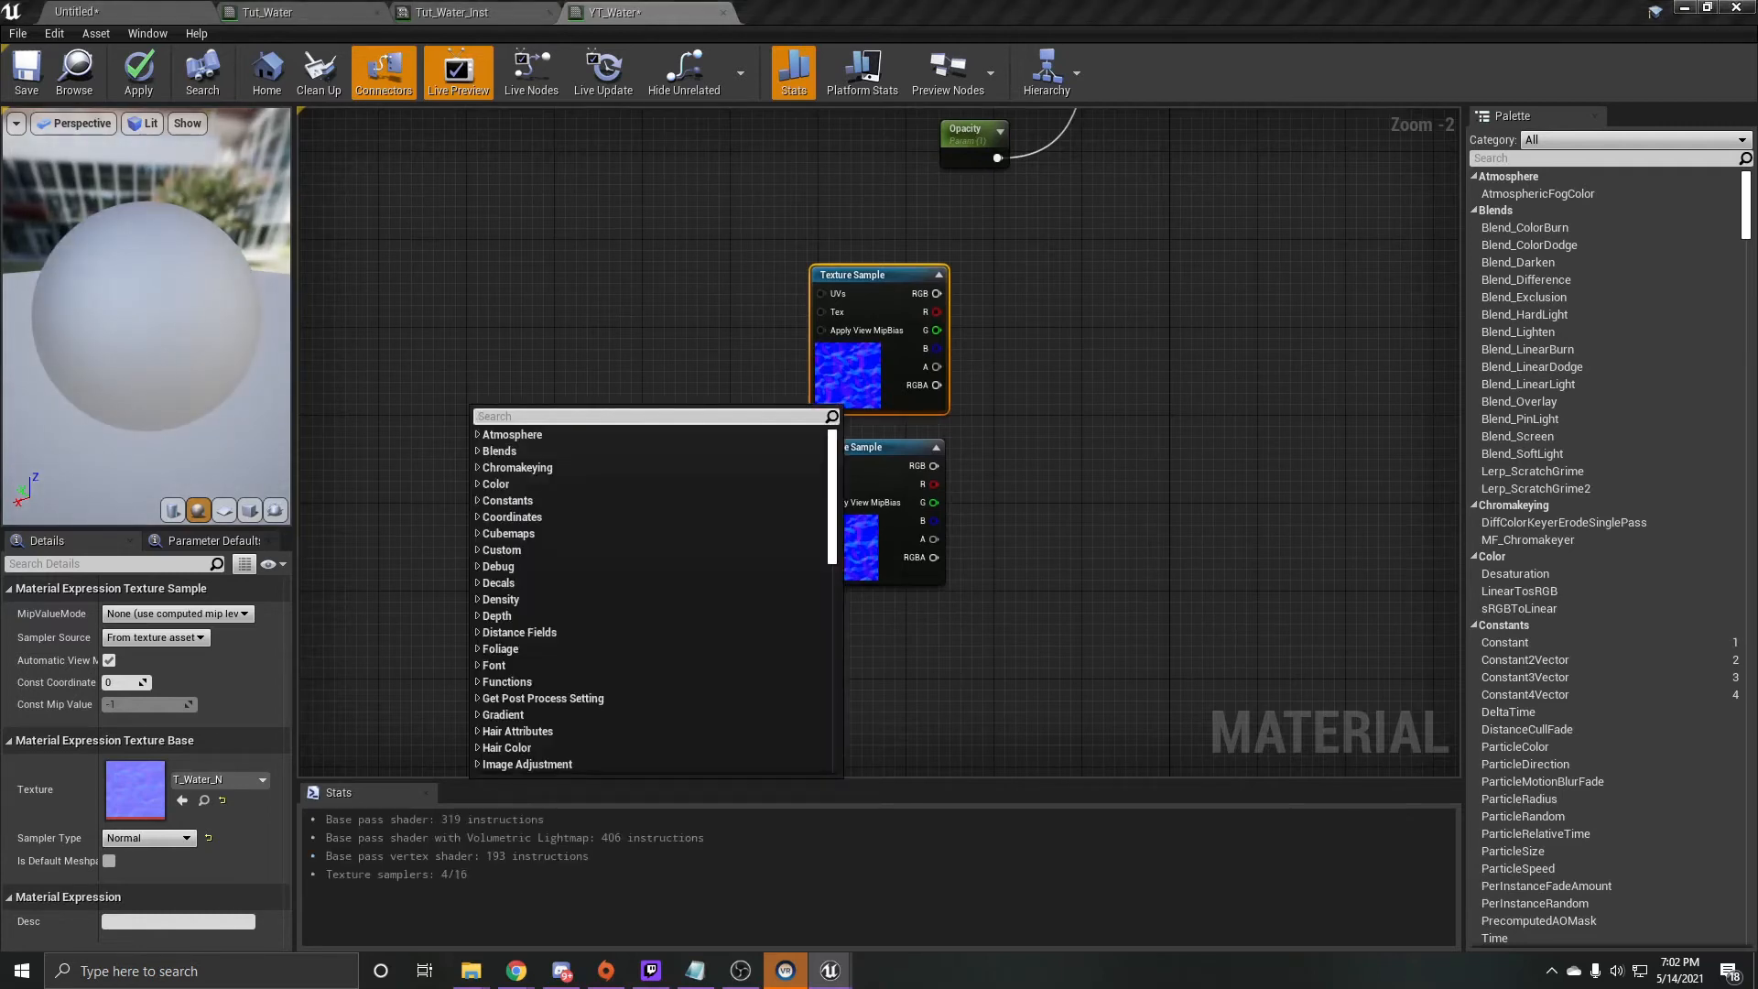
text(panner)
key(Return)
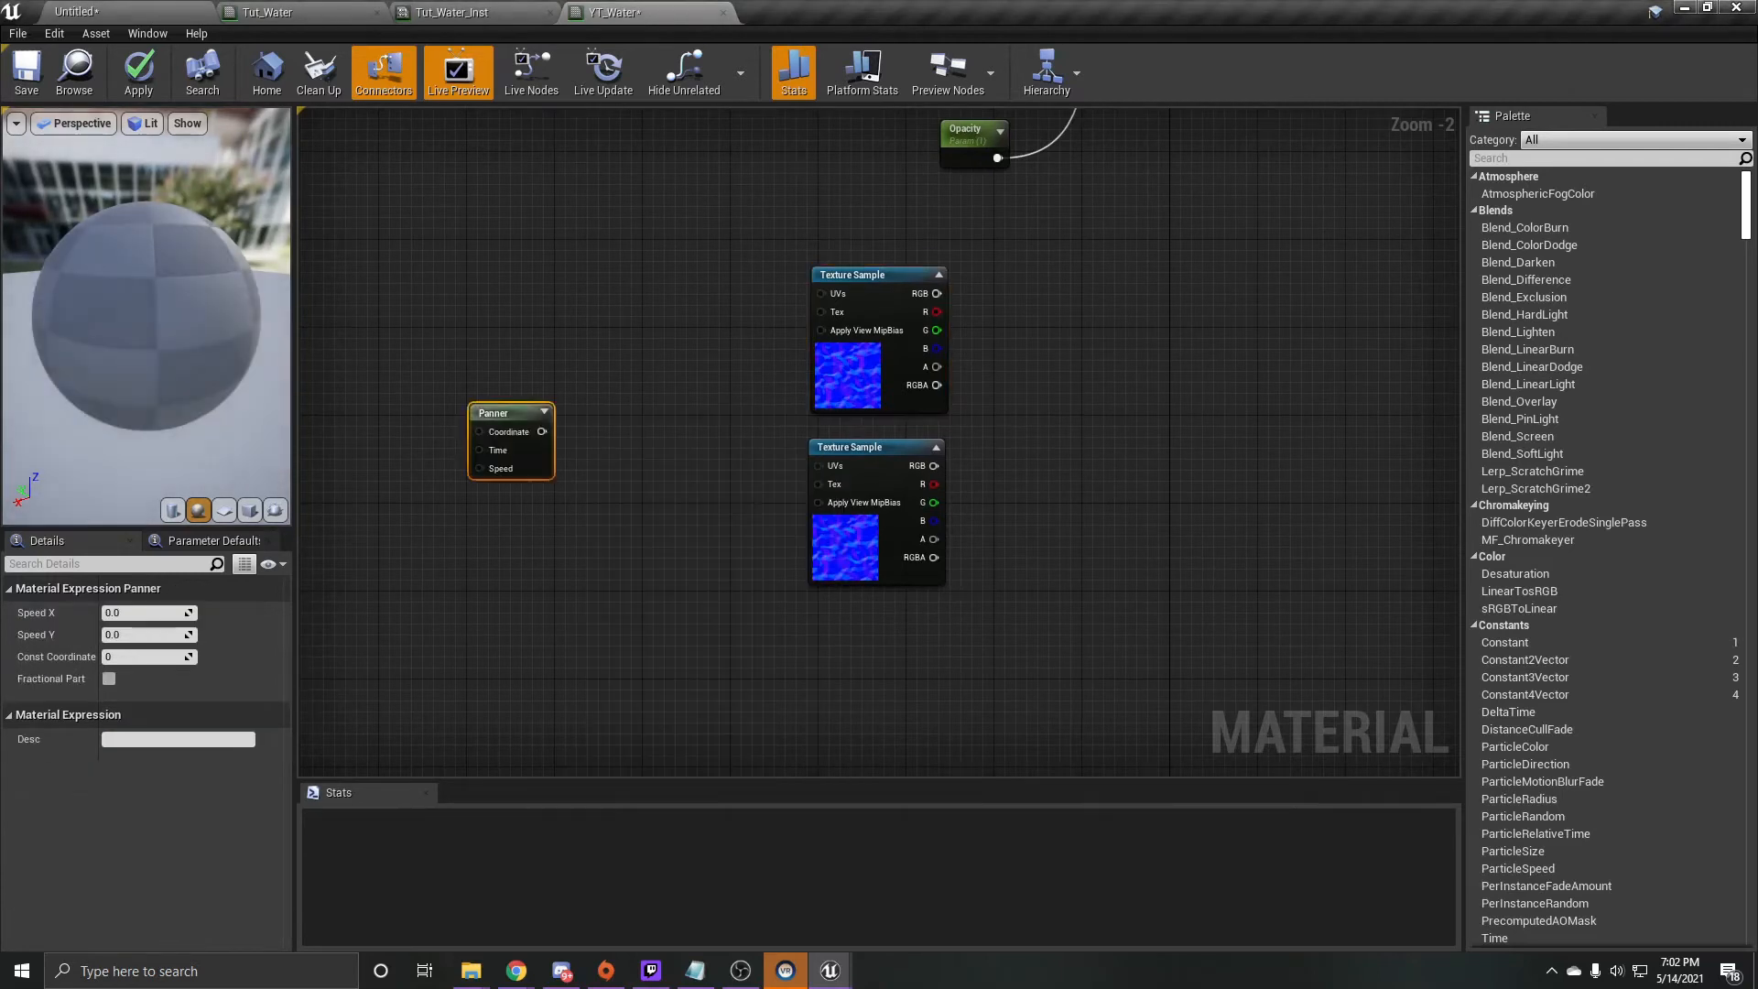
drag(542, 431, 822, 293)
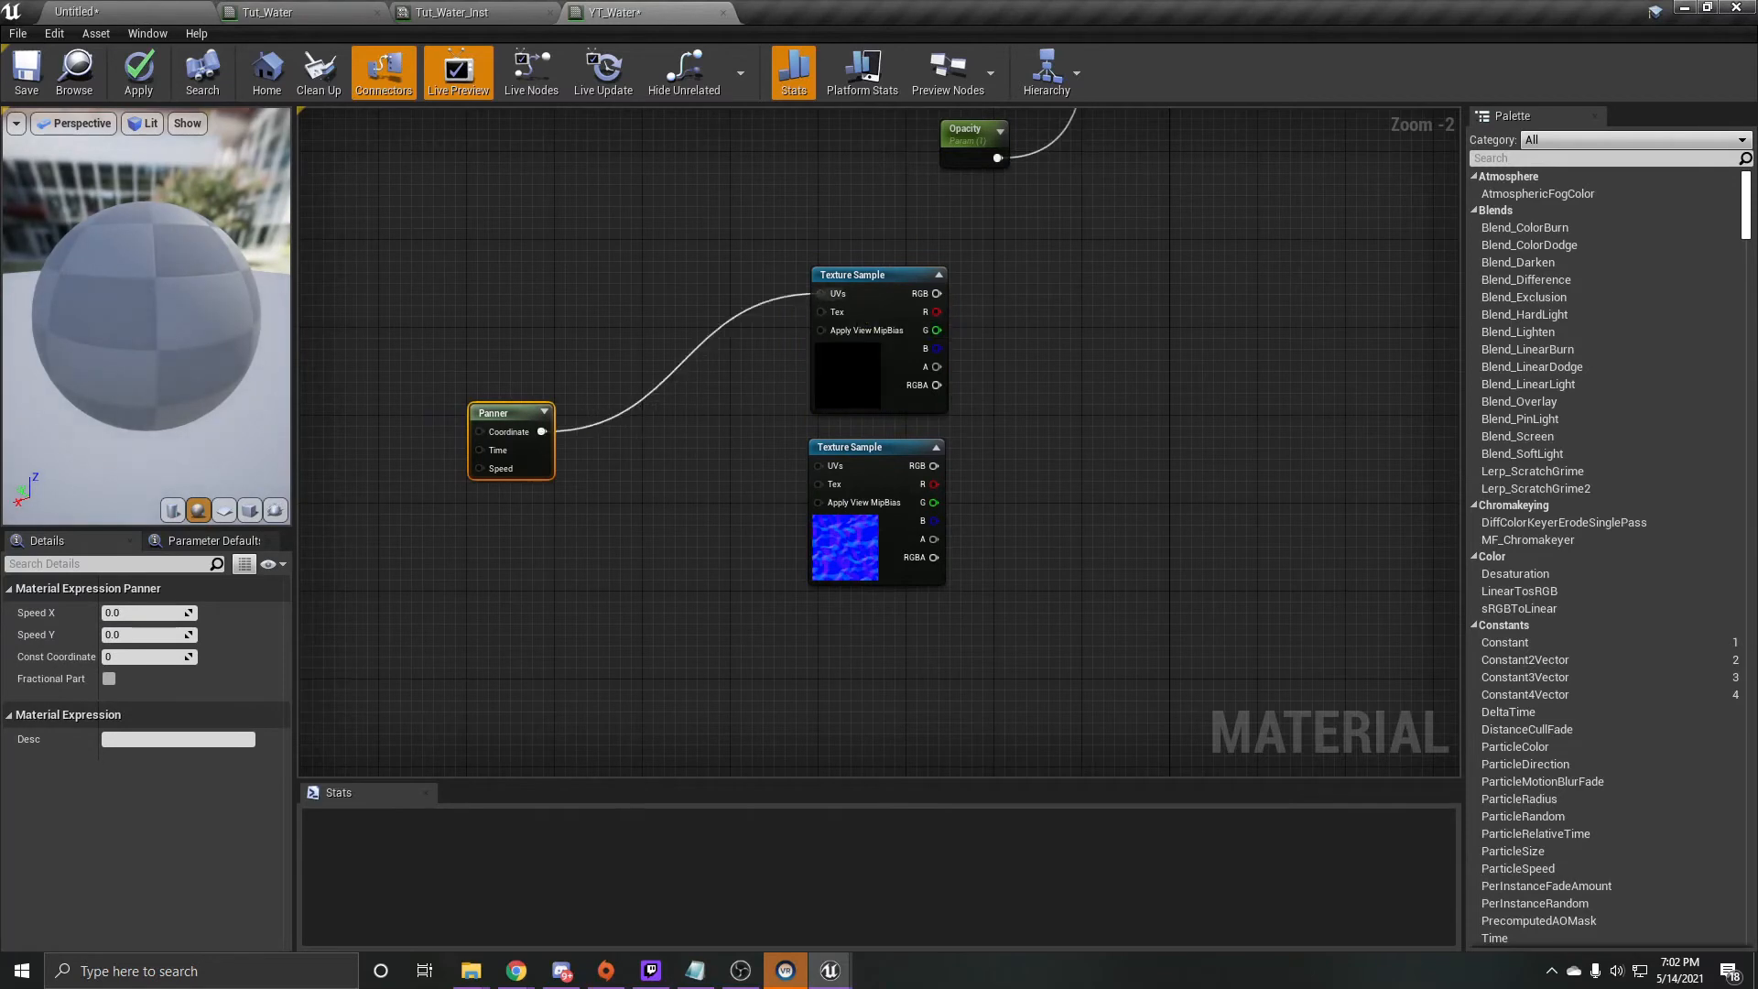
drag(541, 431, 520, 273)
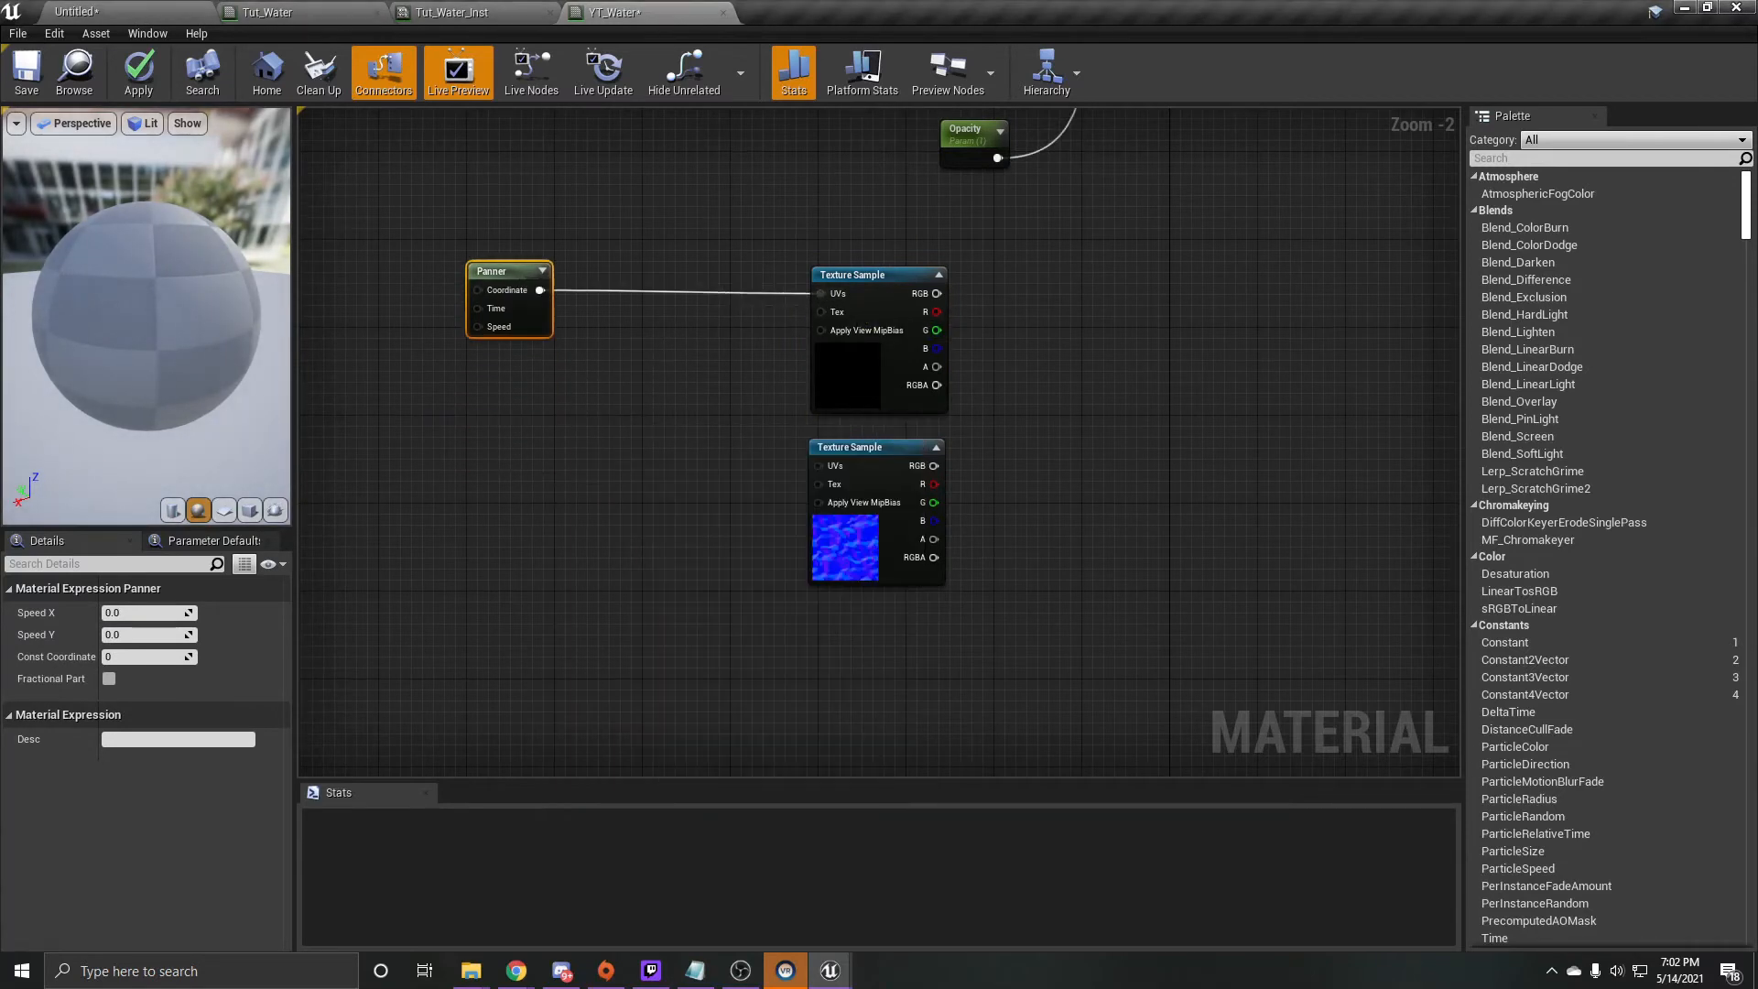
- Duplicate the Panner node and connect the copy to the lower Texture Sample's UVs input
key(ctrl+c)
key(ctrl+v)
drag(577, 349, 831, 471)
- Add a constant, convert it to a parameter named Speed, and connect it to the upper Panner's Speed input
right_drag(662, 374, 1102, 409)
click(1102, 409)
key(1)
click(632, 360)
right_drag(636, 365, 648, 355)
right_click(648, 355)
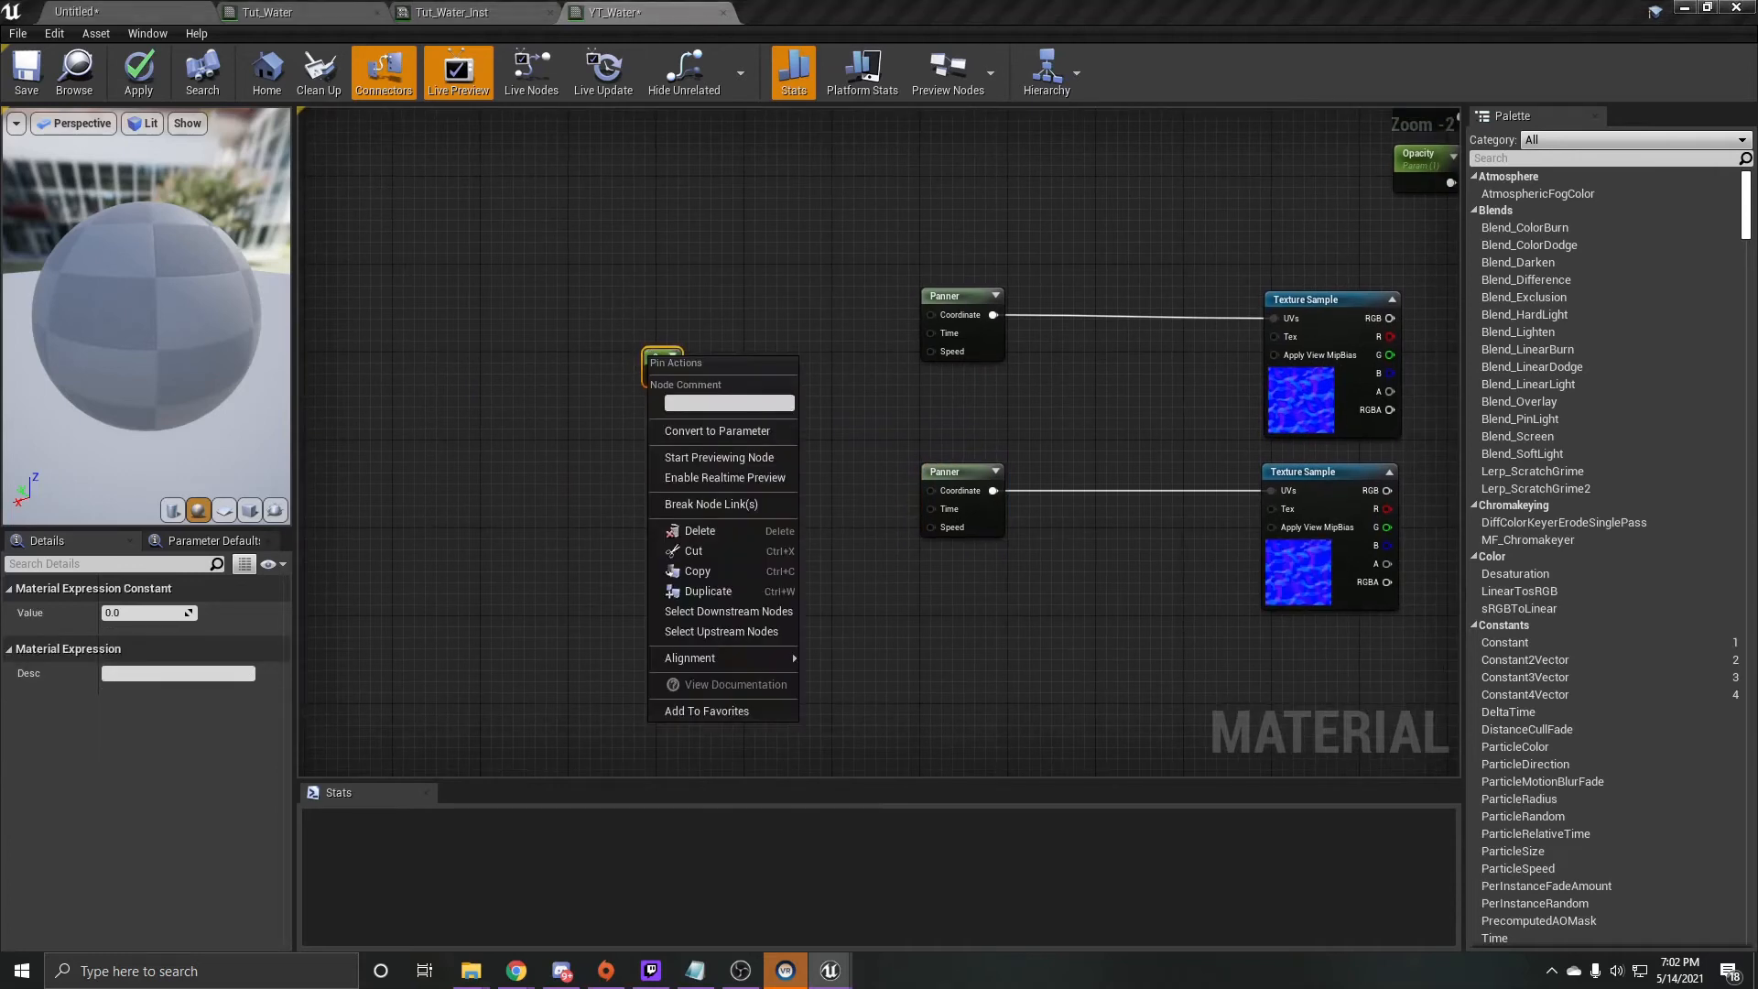
click(717, 430)
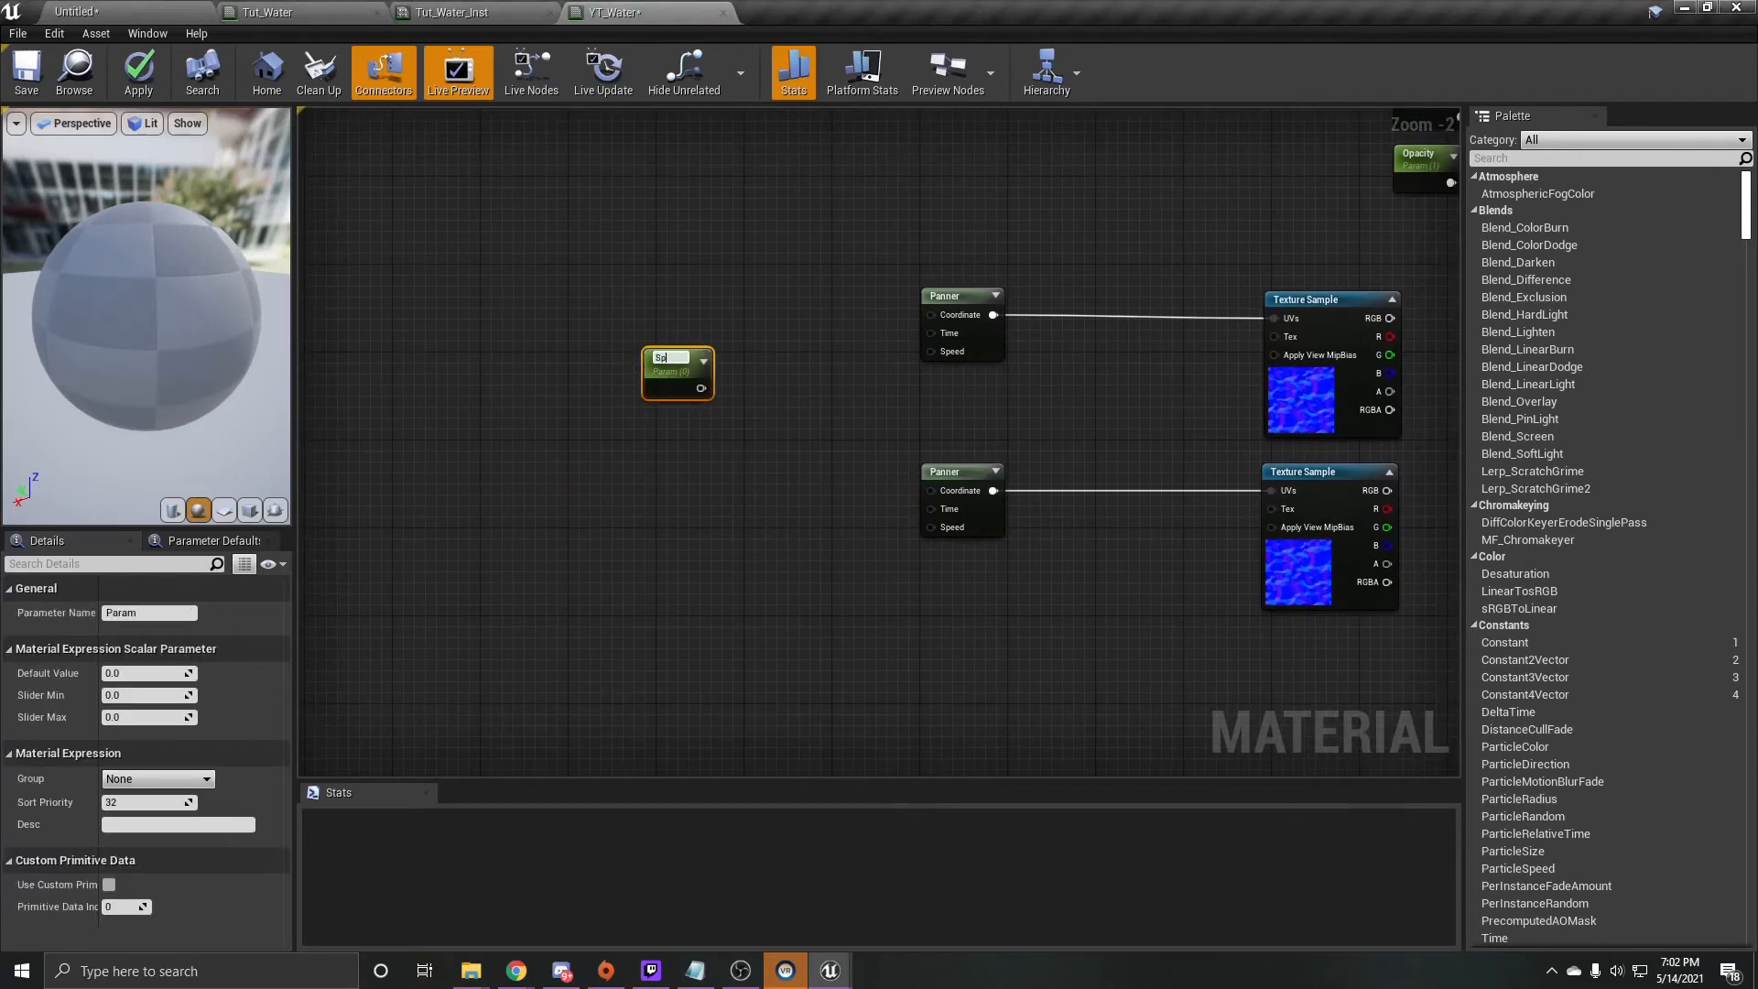
key(Return)
drag(681, 375, 952, 359)
- Feed the Speed parameter into a new Multiply node below it and set its Const B to -1
drag(484, 337, 464, 476)
text(mul)
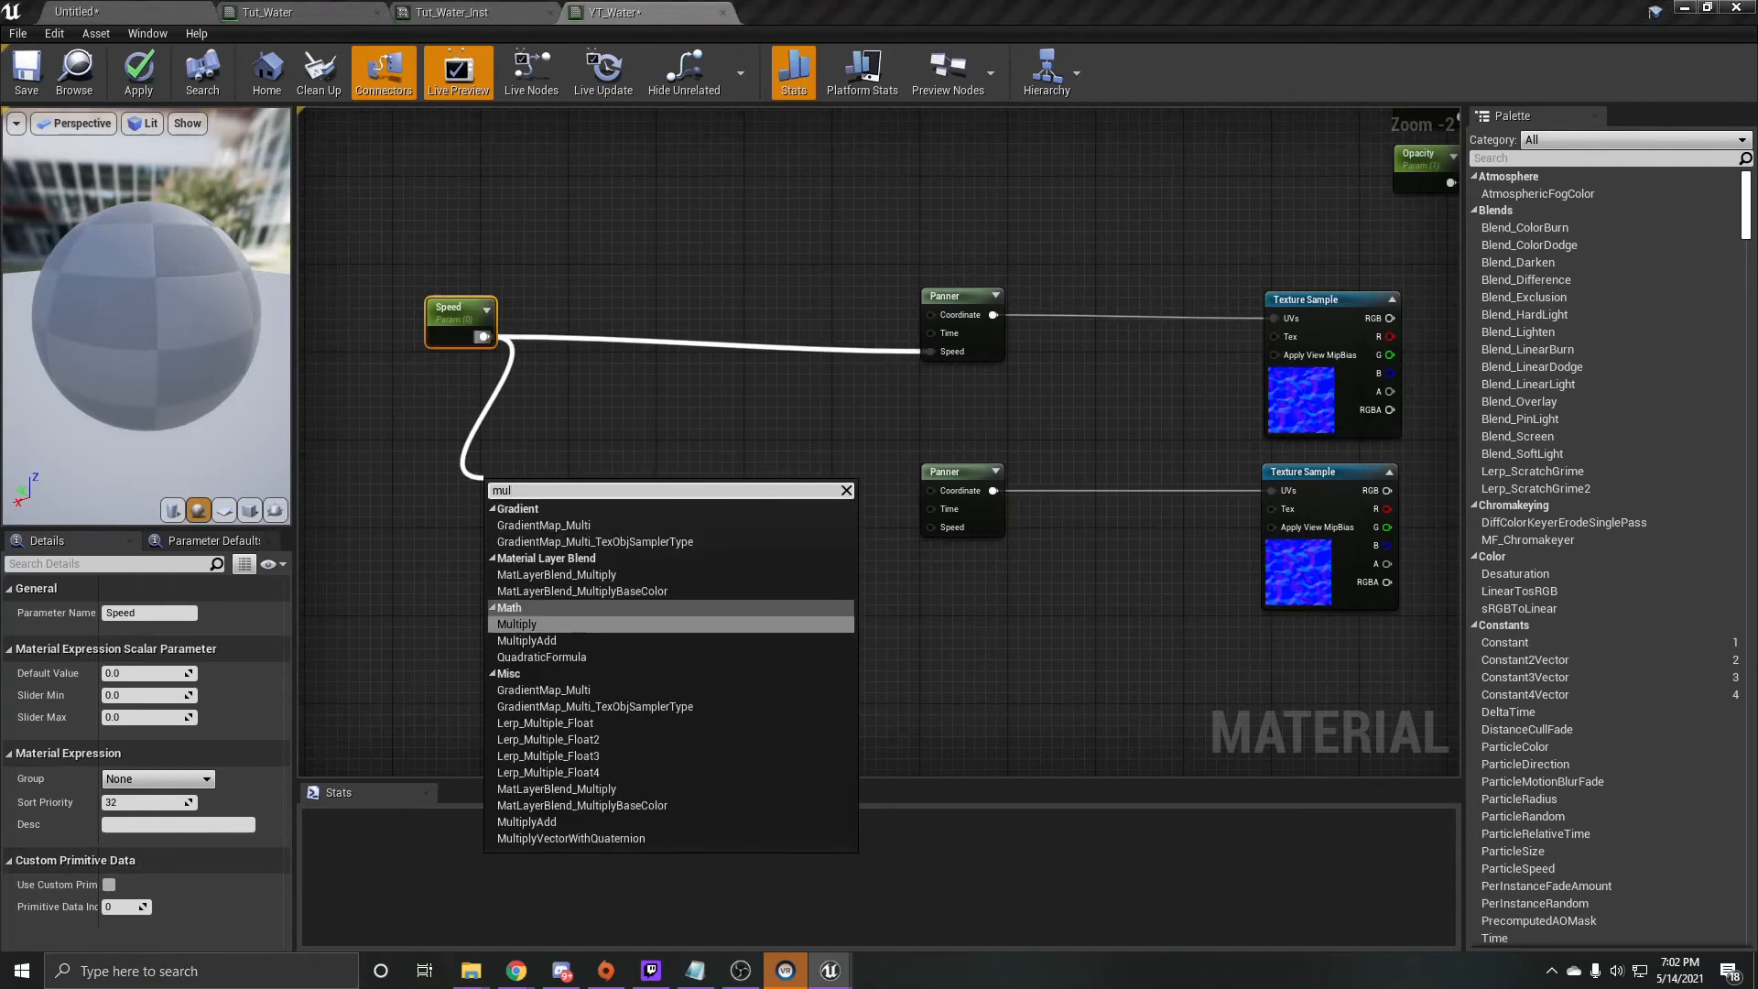
key(Return)
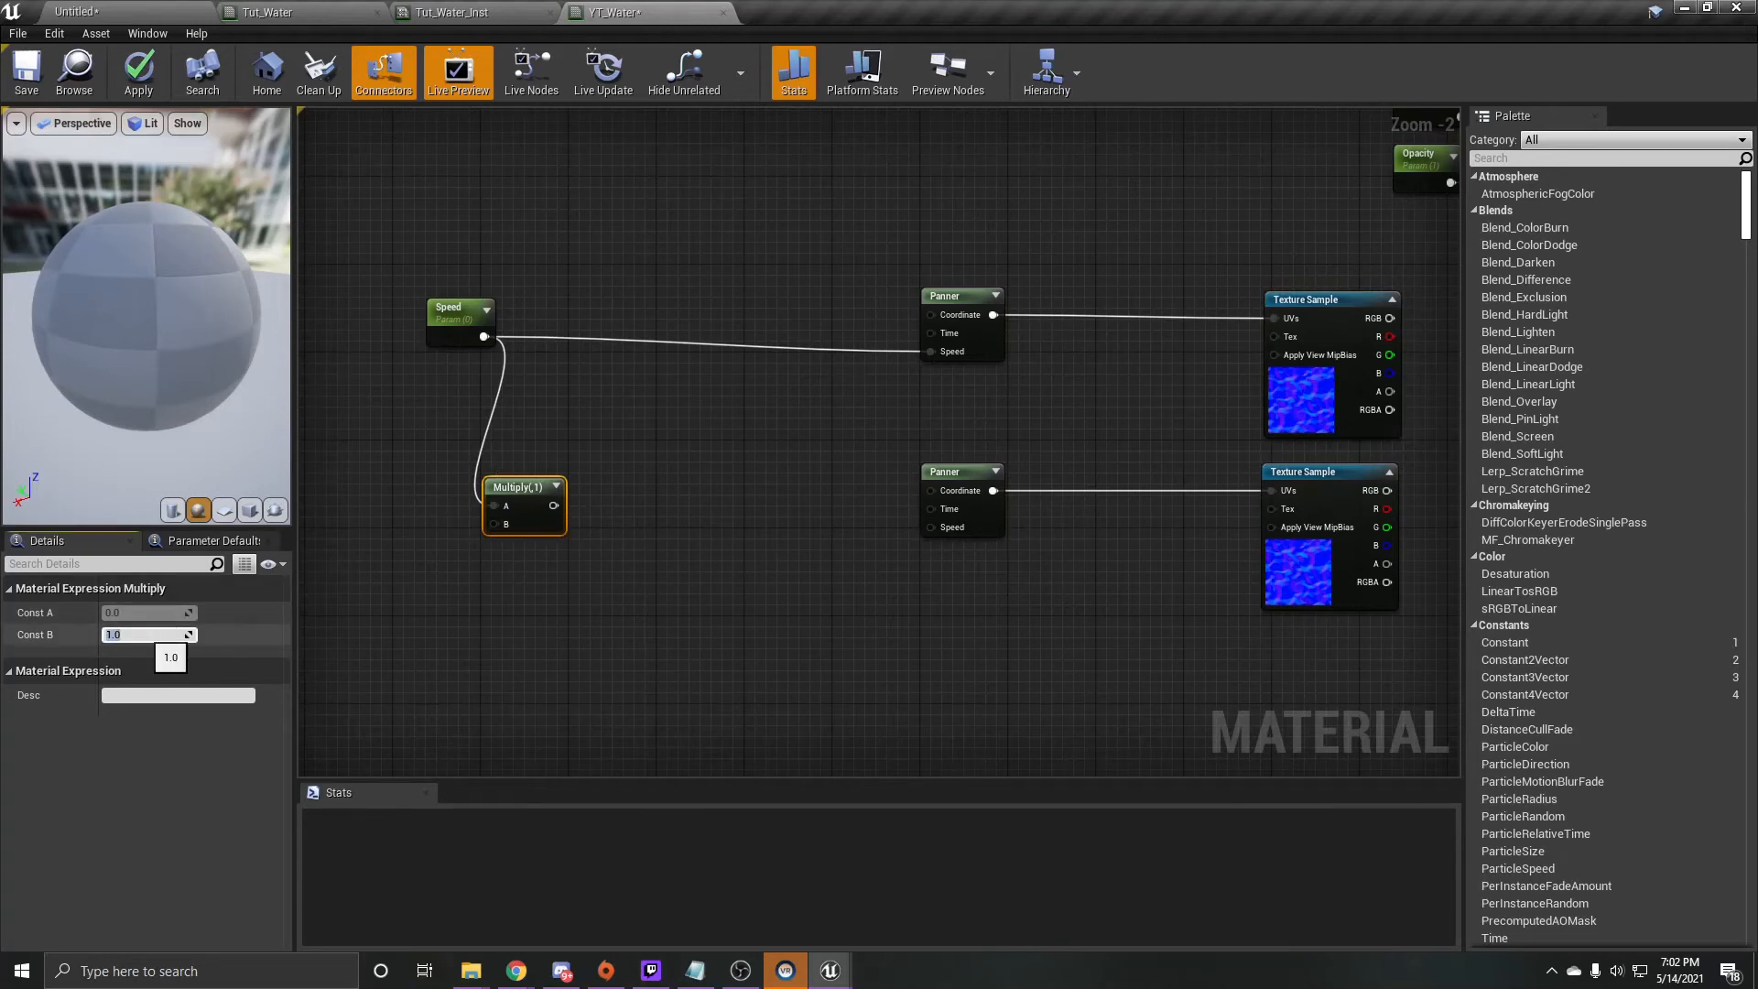
text(-1)
key(Return)
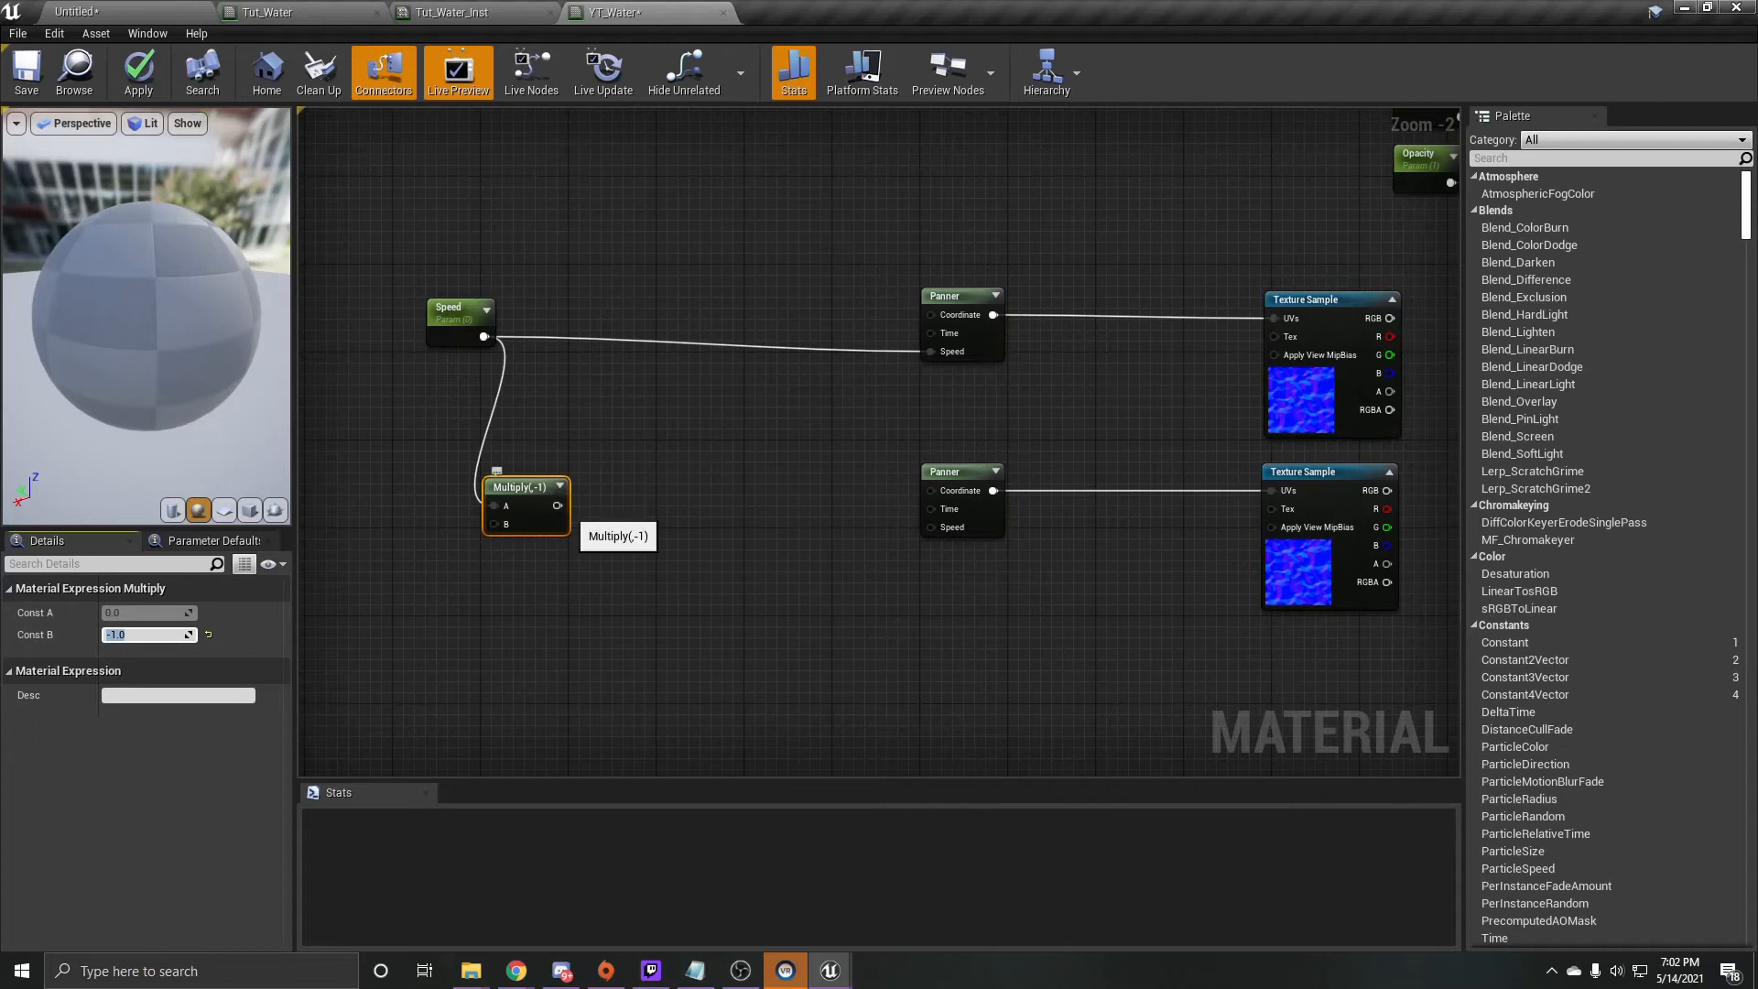
- Add an AppendVector node with the Multiply output connected to its A input
drag(557, 506, 724, 581)
text(appe)
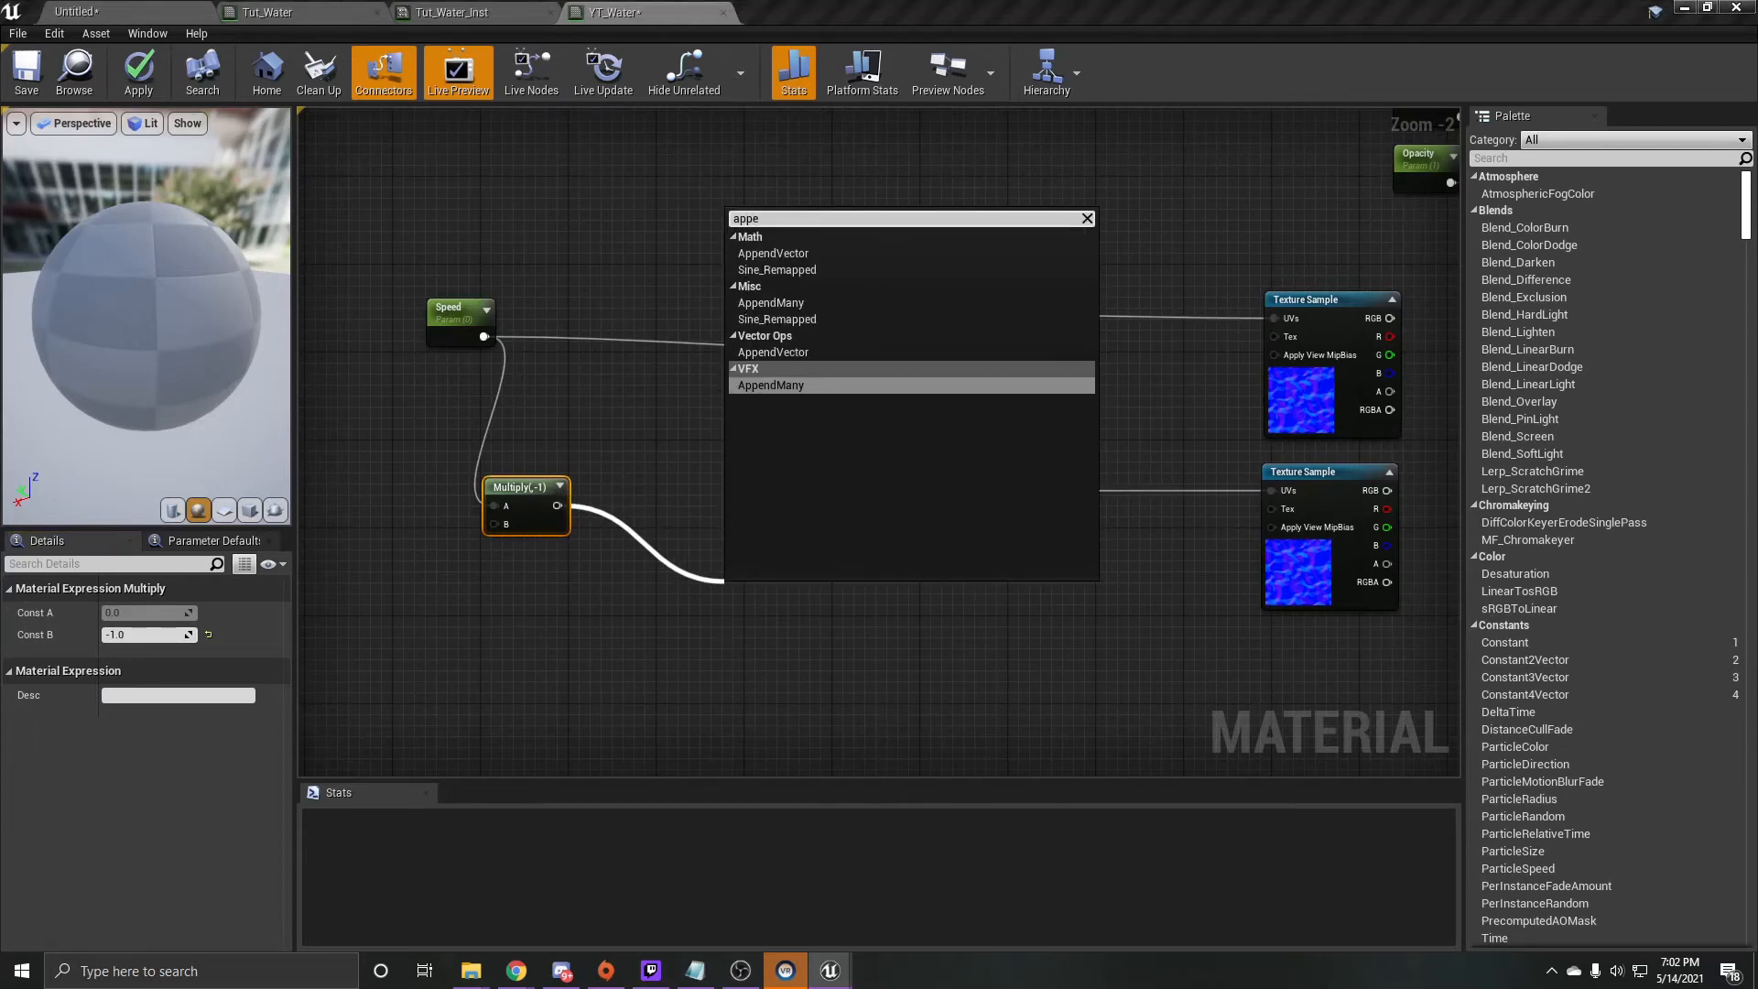
text(n)
click(774, 253)
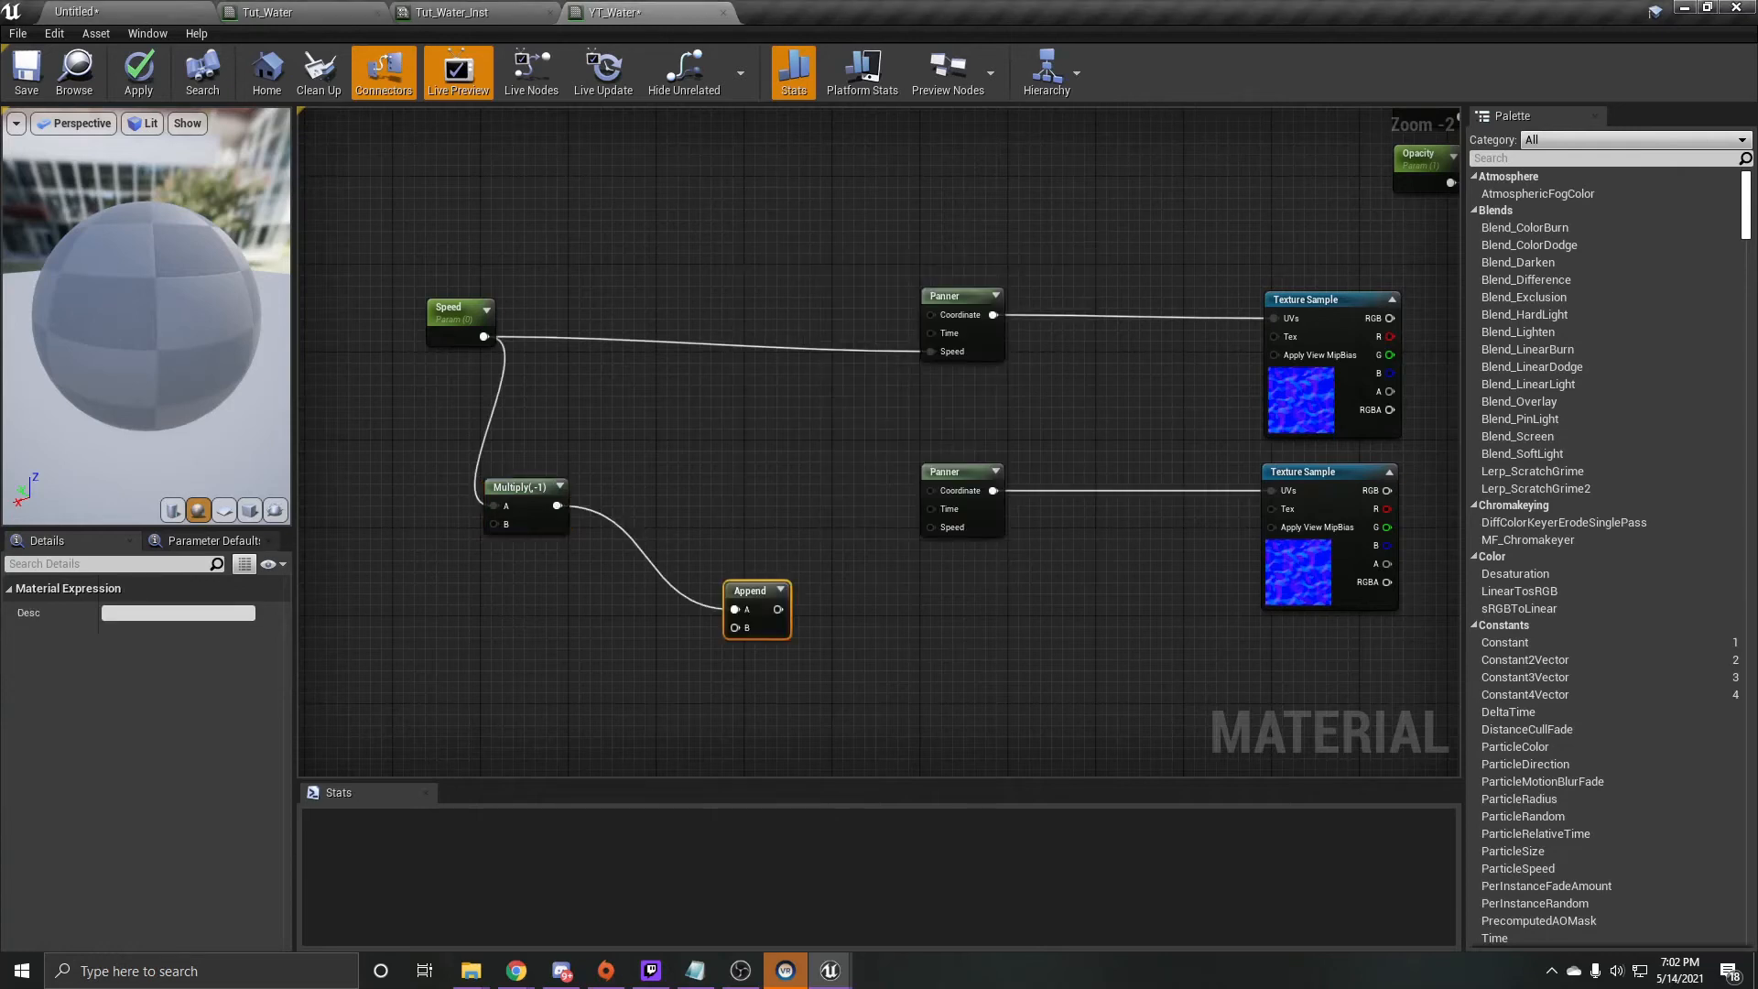
drag(735, 628, 589, 696)
text(1)
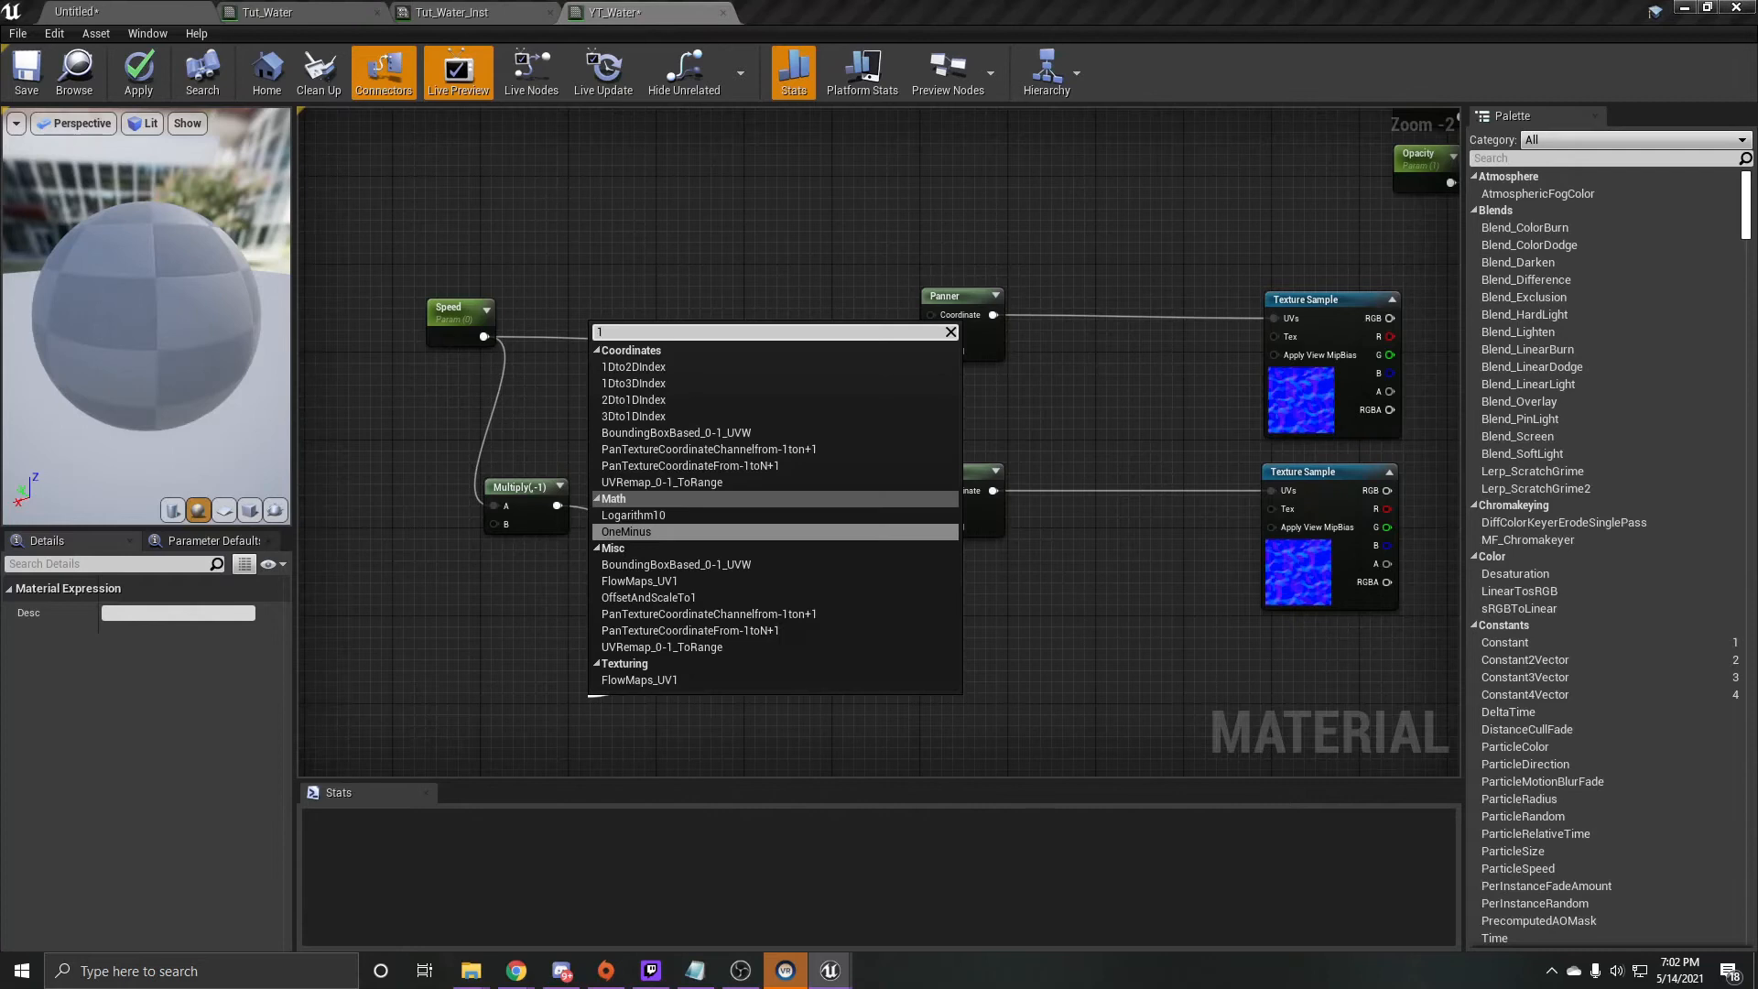
click(584, 699)
- Add a constant of 0.02 to the Append node's B input and connect Append to the lower Panner's Speed input
key(1)
click(532, 681)
click(131, 613)
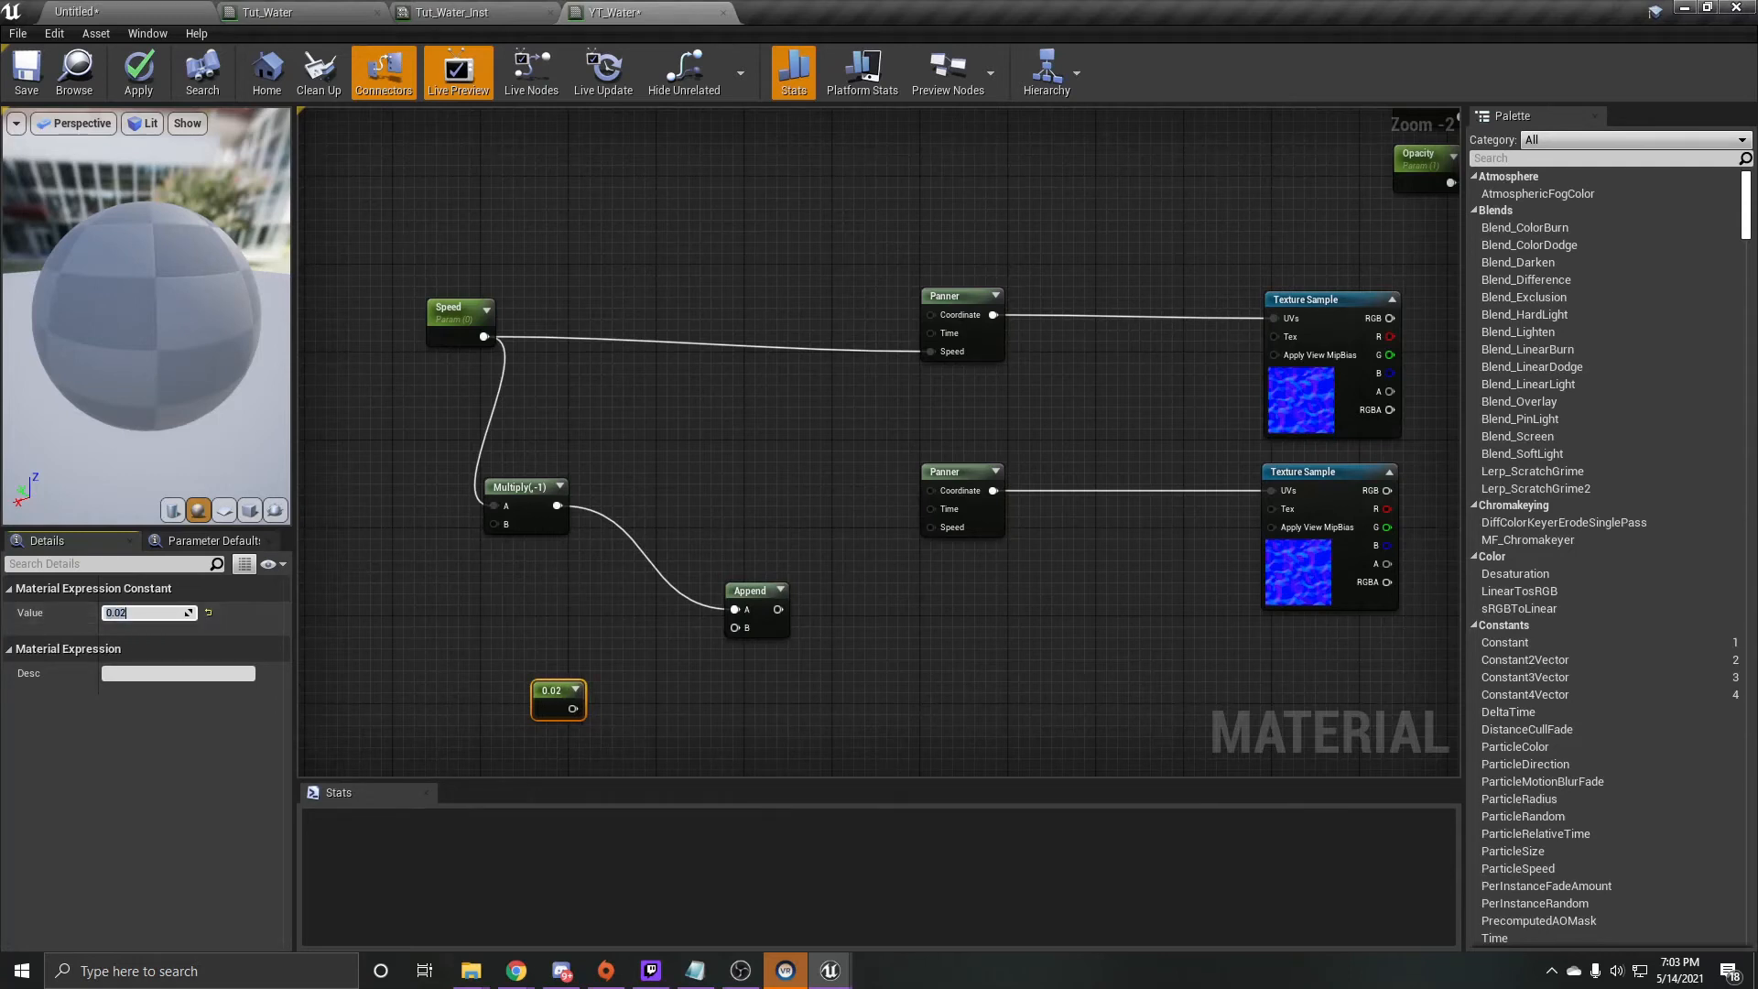
drag(573, 708, 928, 531)
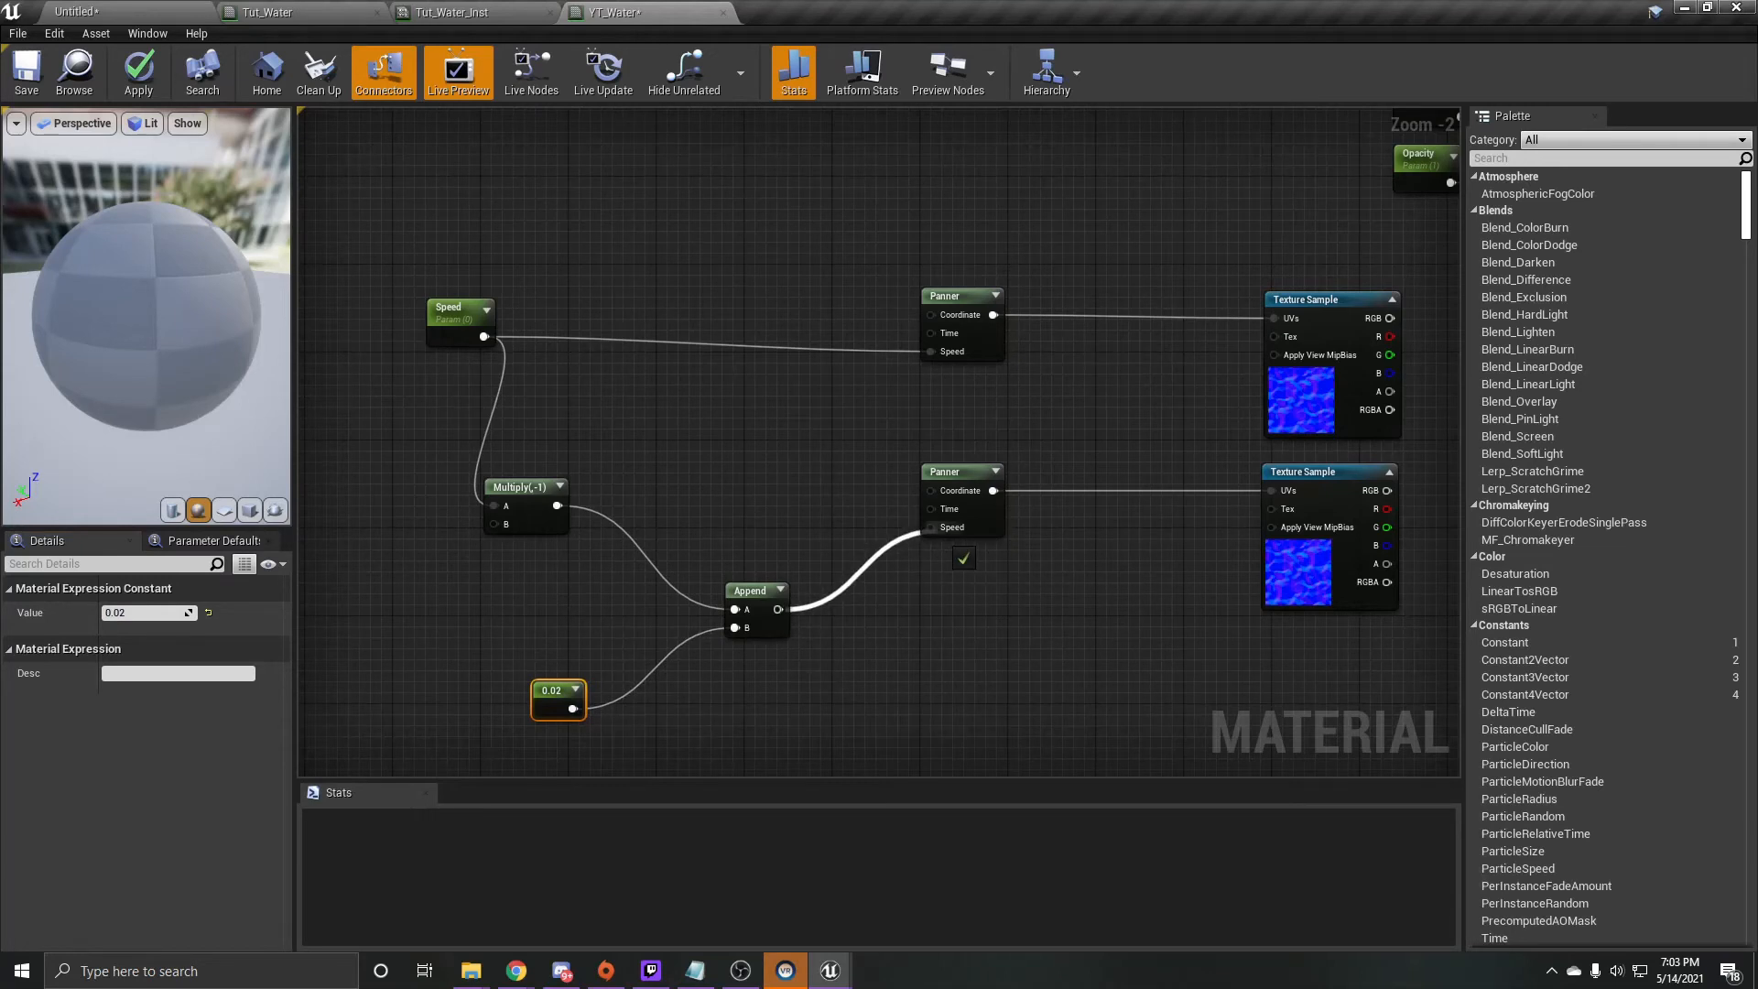
drag(928, 532, 930, 528)
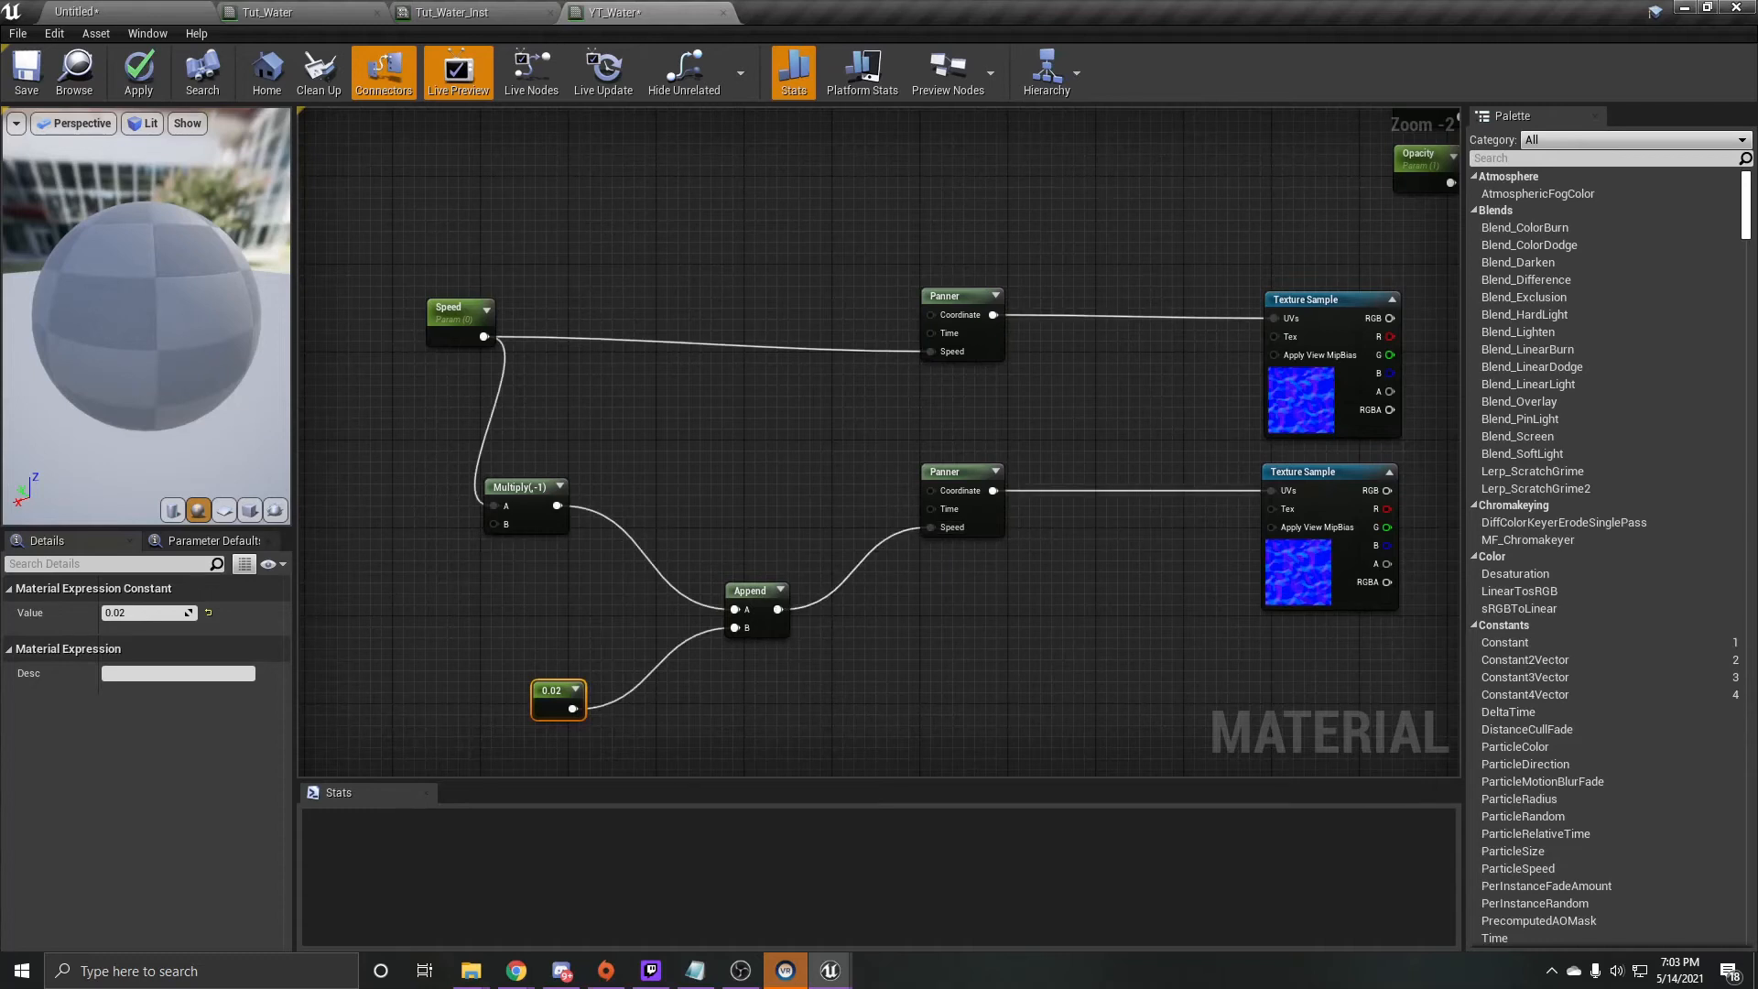
- Add a TextureCoordinate node and connect it to the Coordinate inputs of both Panner nodes
right_drag(590, 226, 695, 320)
right_click(695, 320)
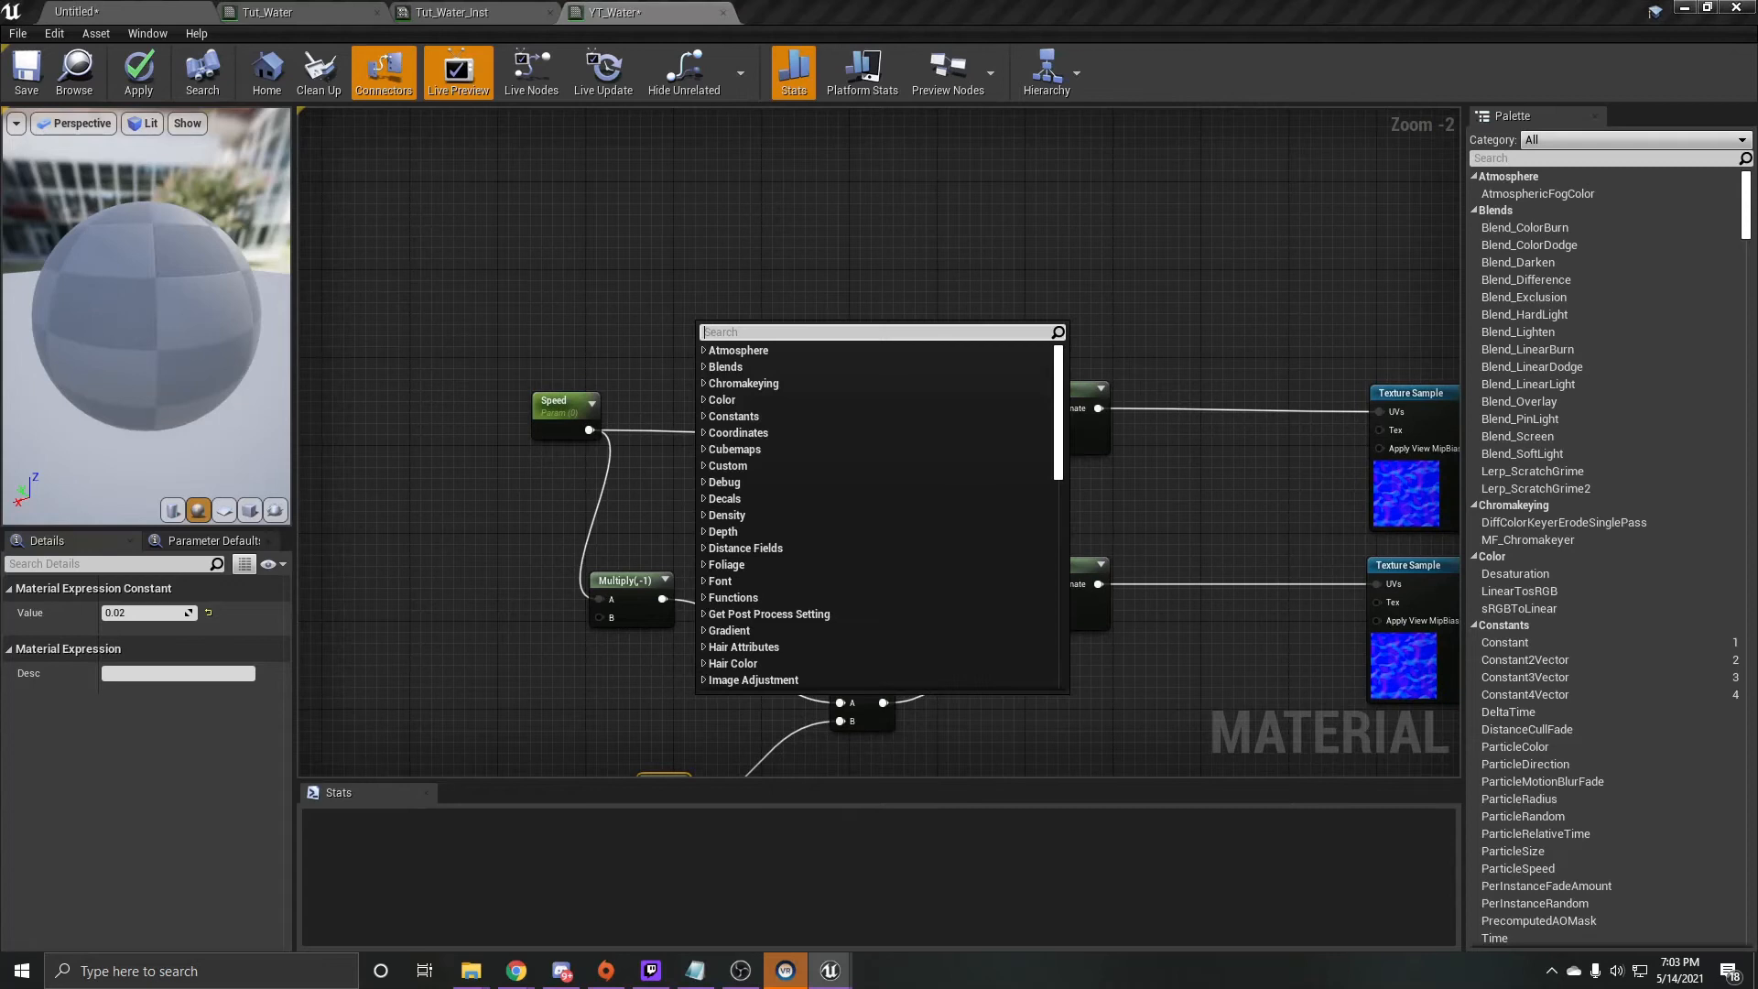
text(texture coor)
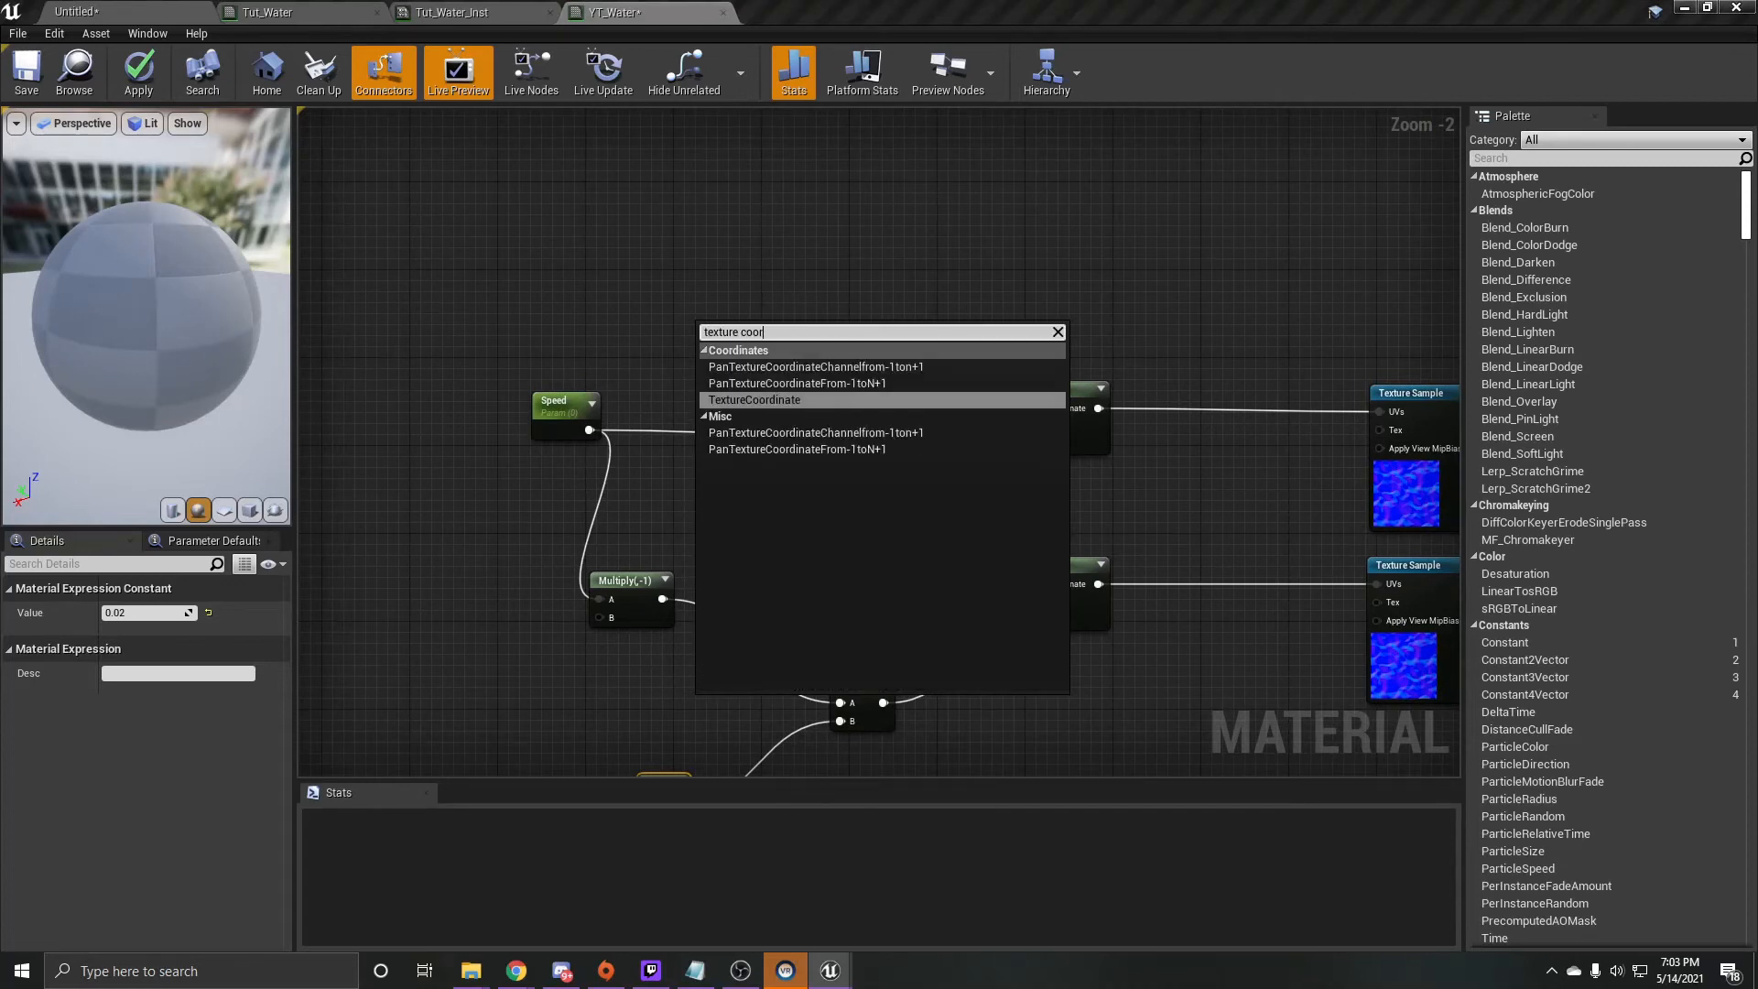
key(Return)
drag(767, 348, 1036, 408)
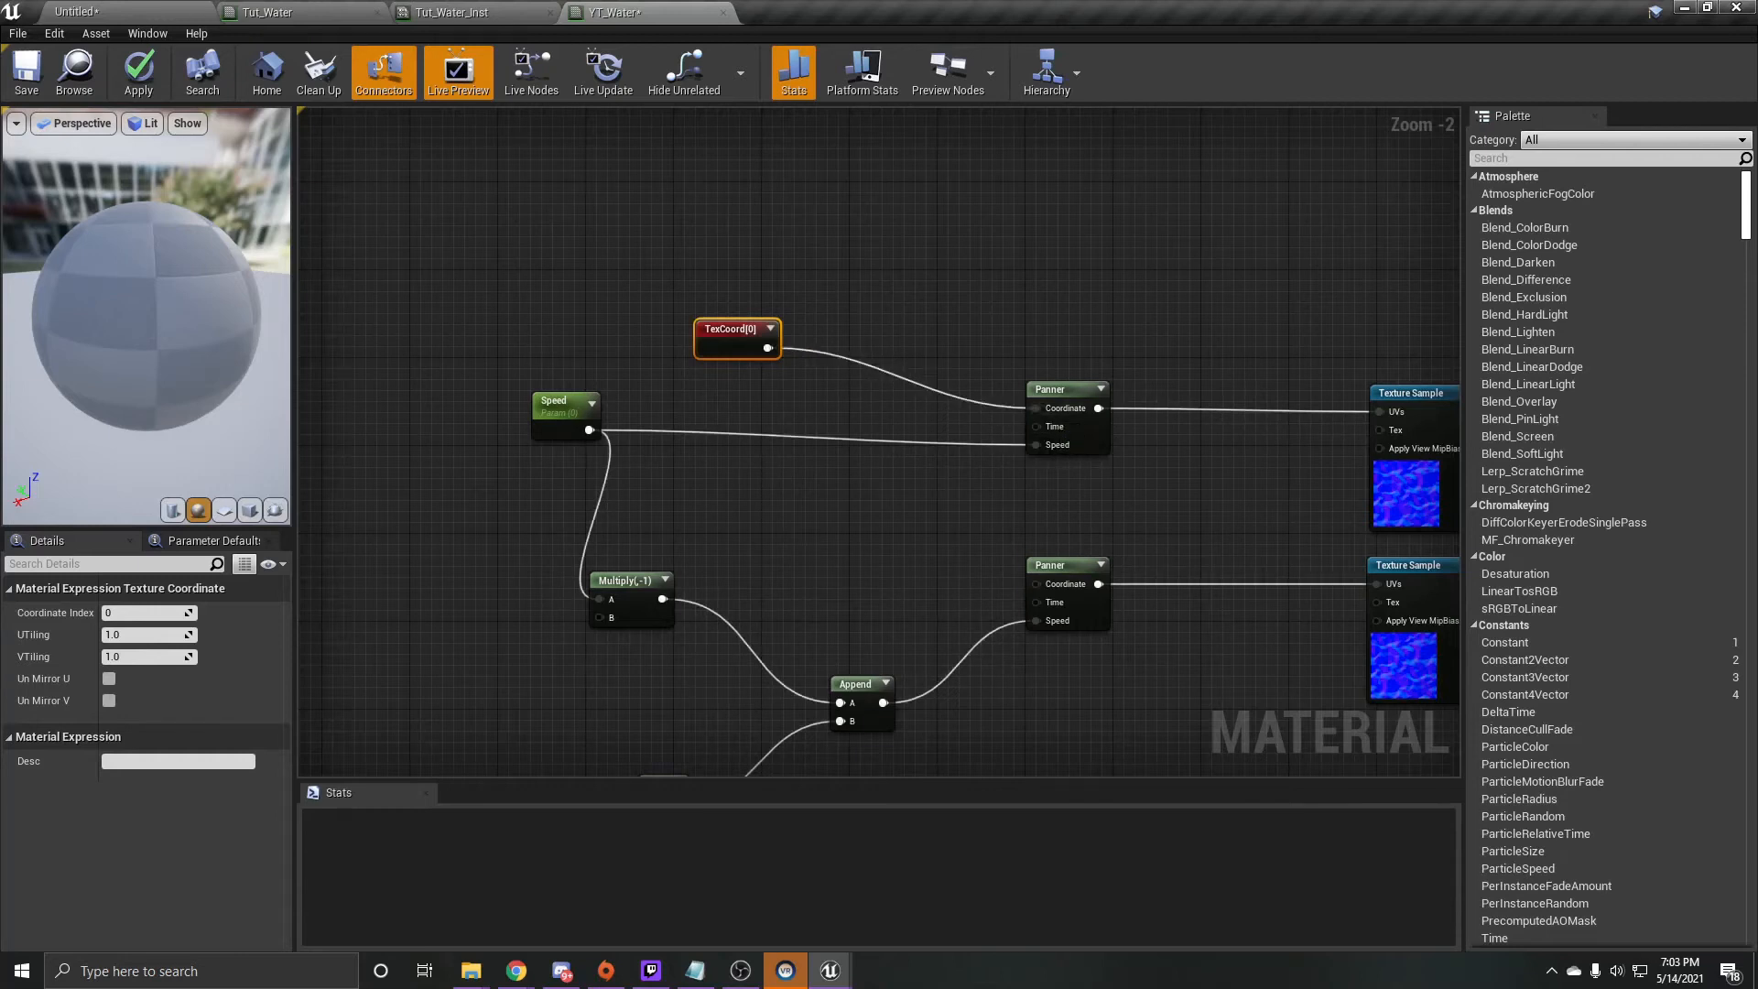
drag(767, 348, 1062, 600)
- Add a Time node connected to both Panners' Time inputs and move the TexCoord node further up
right_click(735, 469)
text(time)
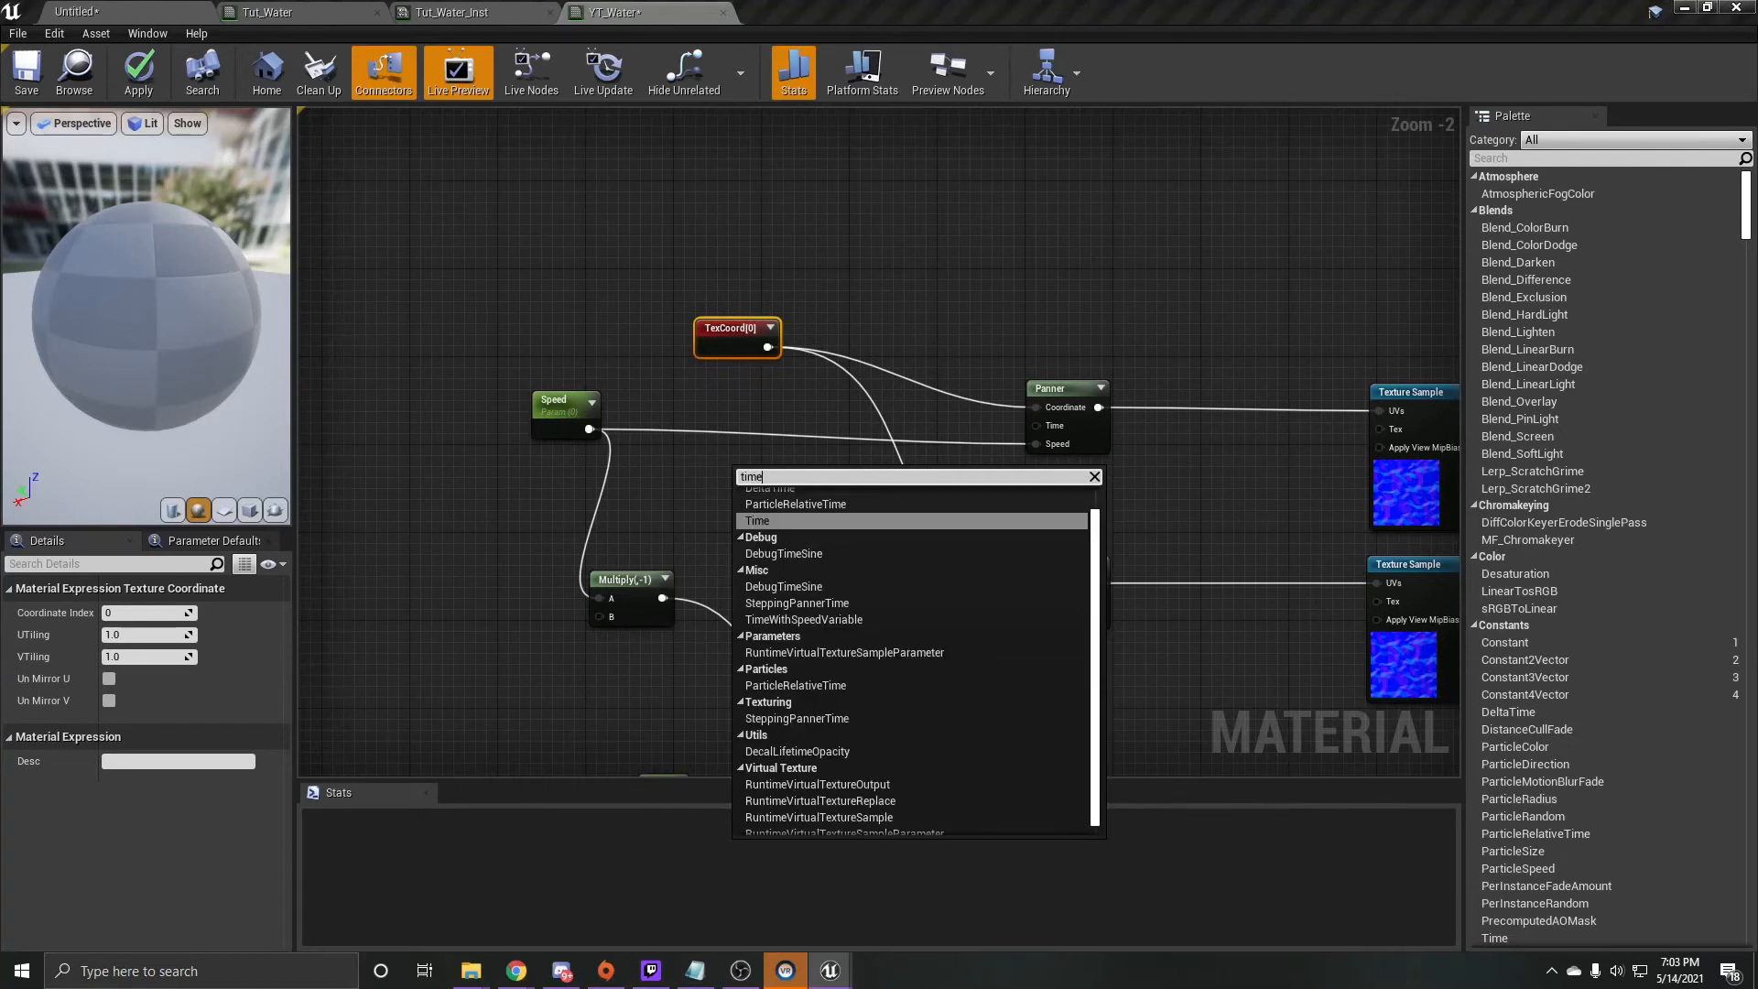
key(Return)
drag(792, 503, 1036, 425)
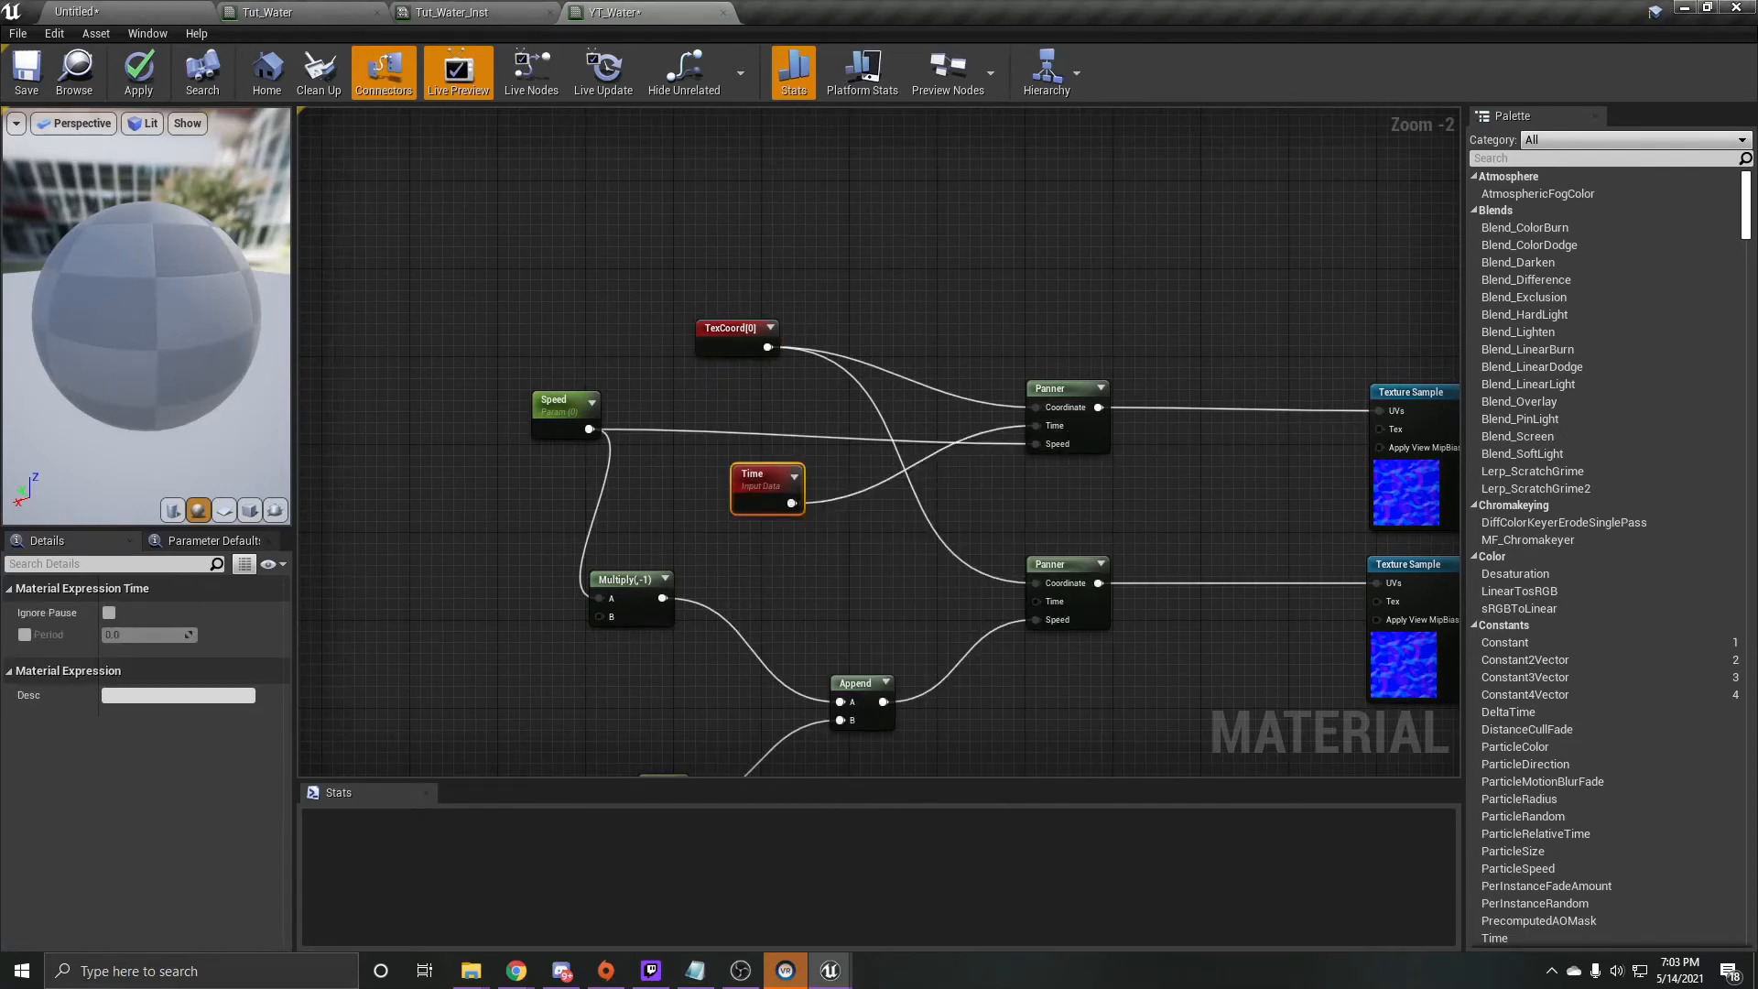
drag(792, 503, 1035, 602)
click(770, 327)
drag(776, 332, 703, 249)
right_drag(1442, 482, 621, 539)
scroll(1030, 408, down, 2)
scroll(824, 520, up, 1)
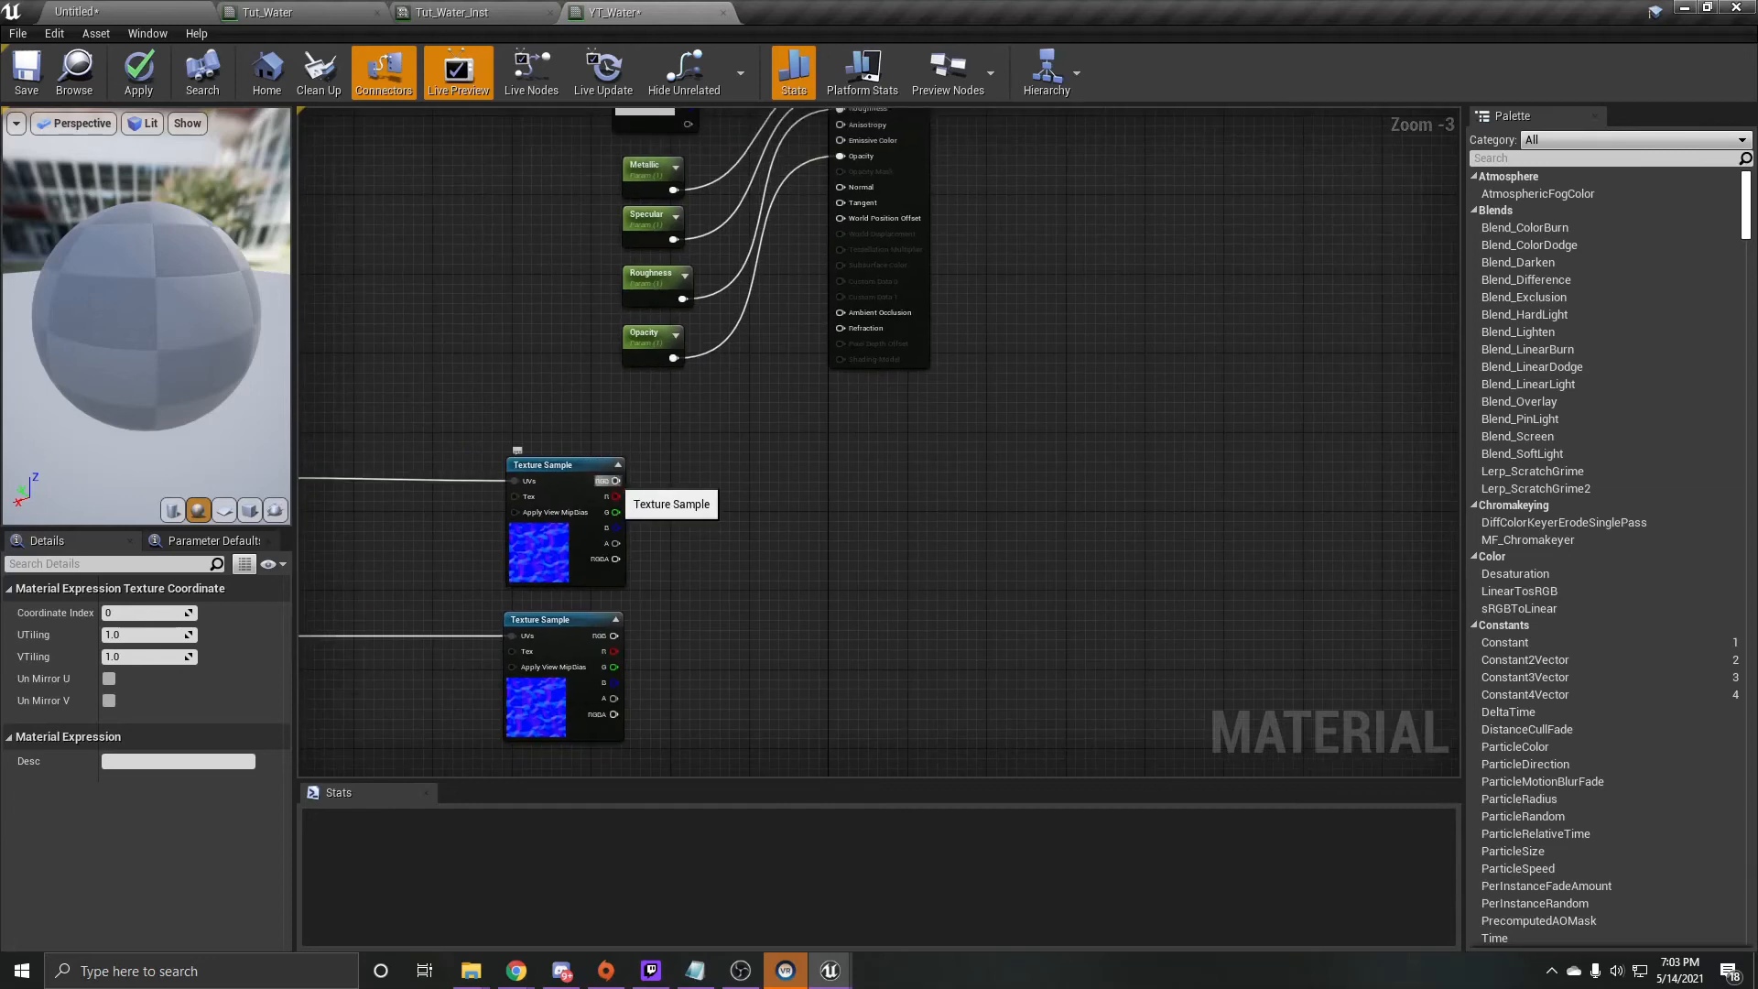
drag(616, 481, 738, 567)
text(lerp)
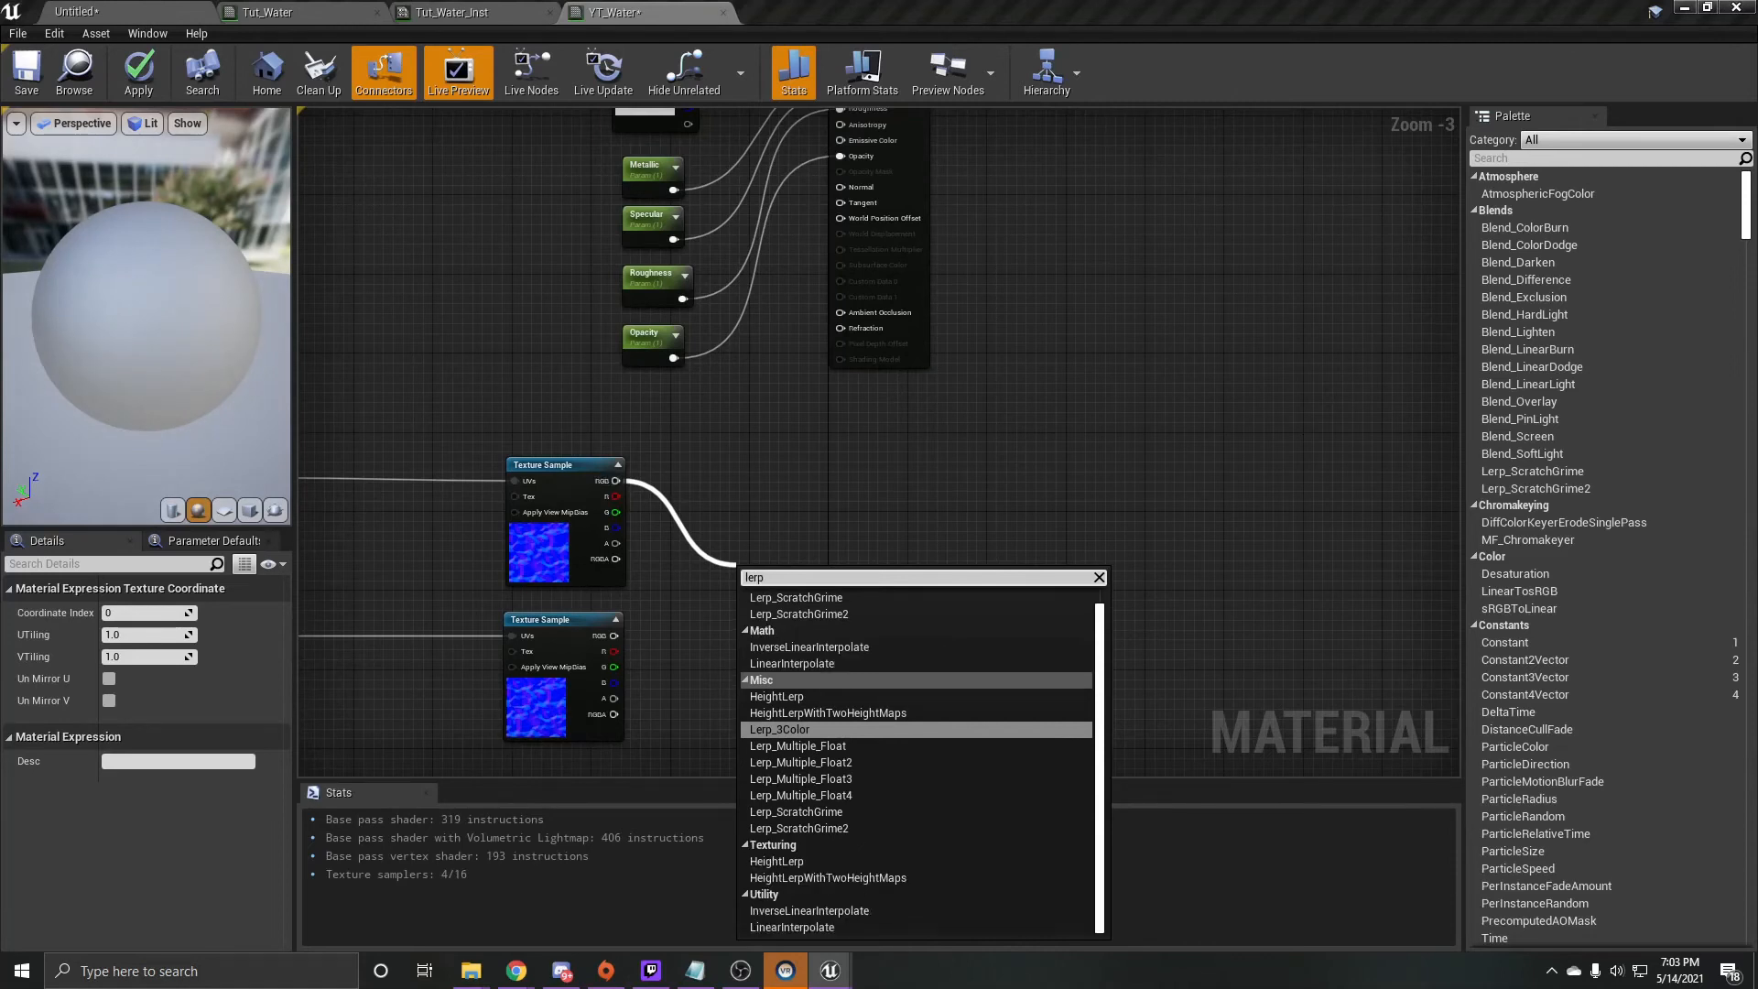
key(Return)
- Add a Lerp node blending the two Texture Samples' RGB outputs through A and B, and connect it to the material's Normal input
key(l)
click(700, 582)
click(687, 573)
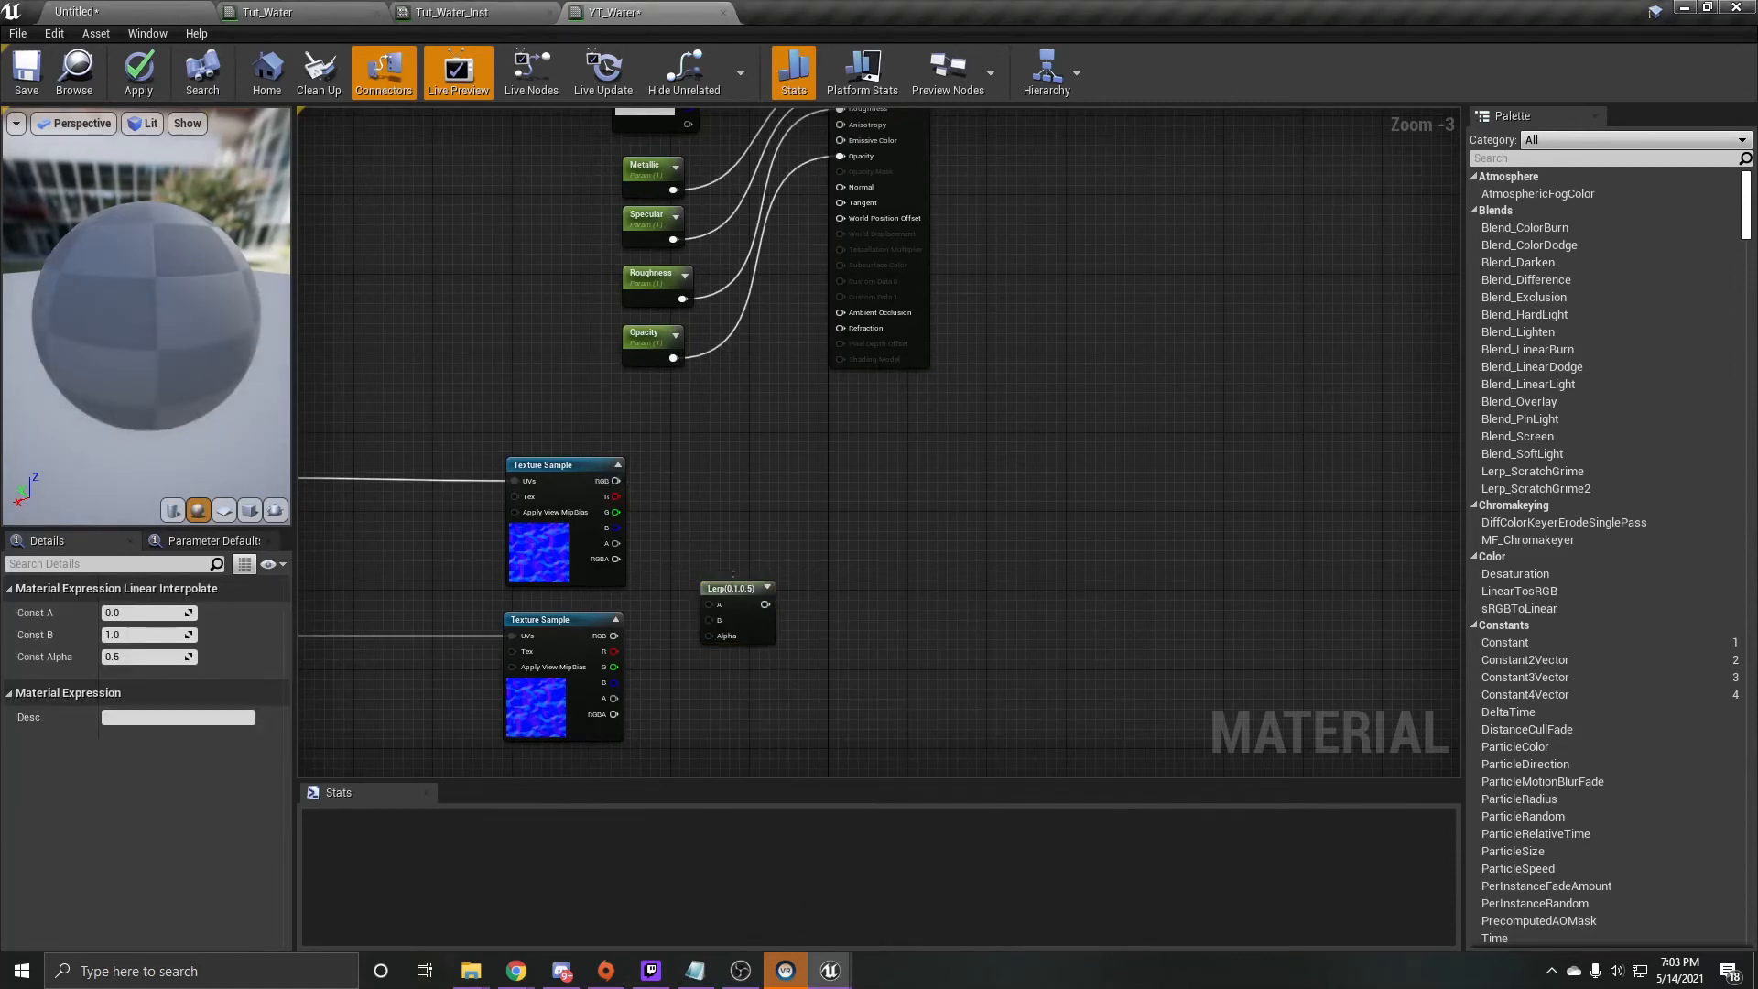
drag(727, 619, 738, 541)
drag(615, 480, 730, 541)
drag(613, 635, 839, 186)
- Add a Fresnel node below the texture samples and connect it to the Alpha input of a new Lerp node
right_drag(839, 645, 841, 443)
right_click(722, 249)
text(fres)
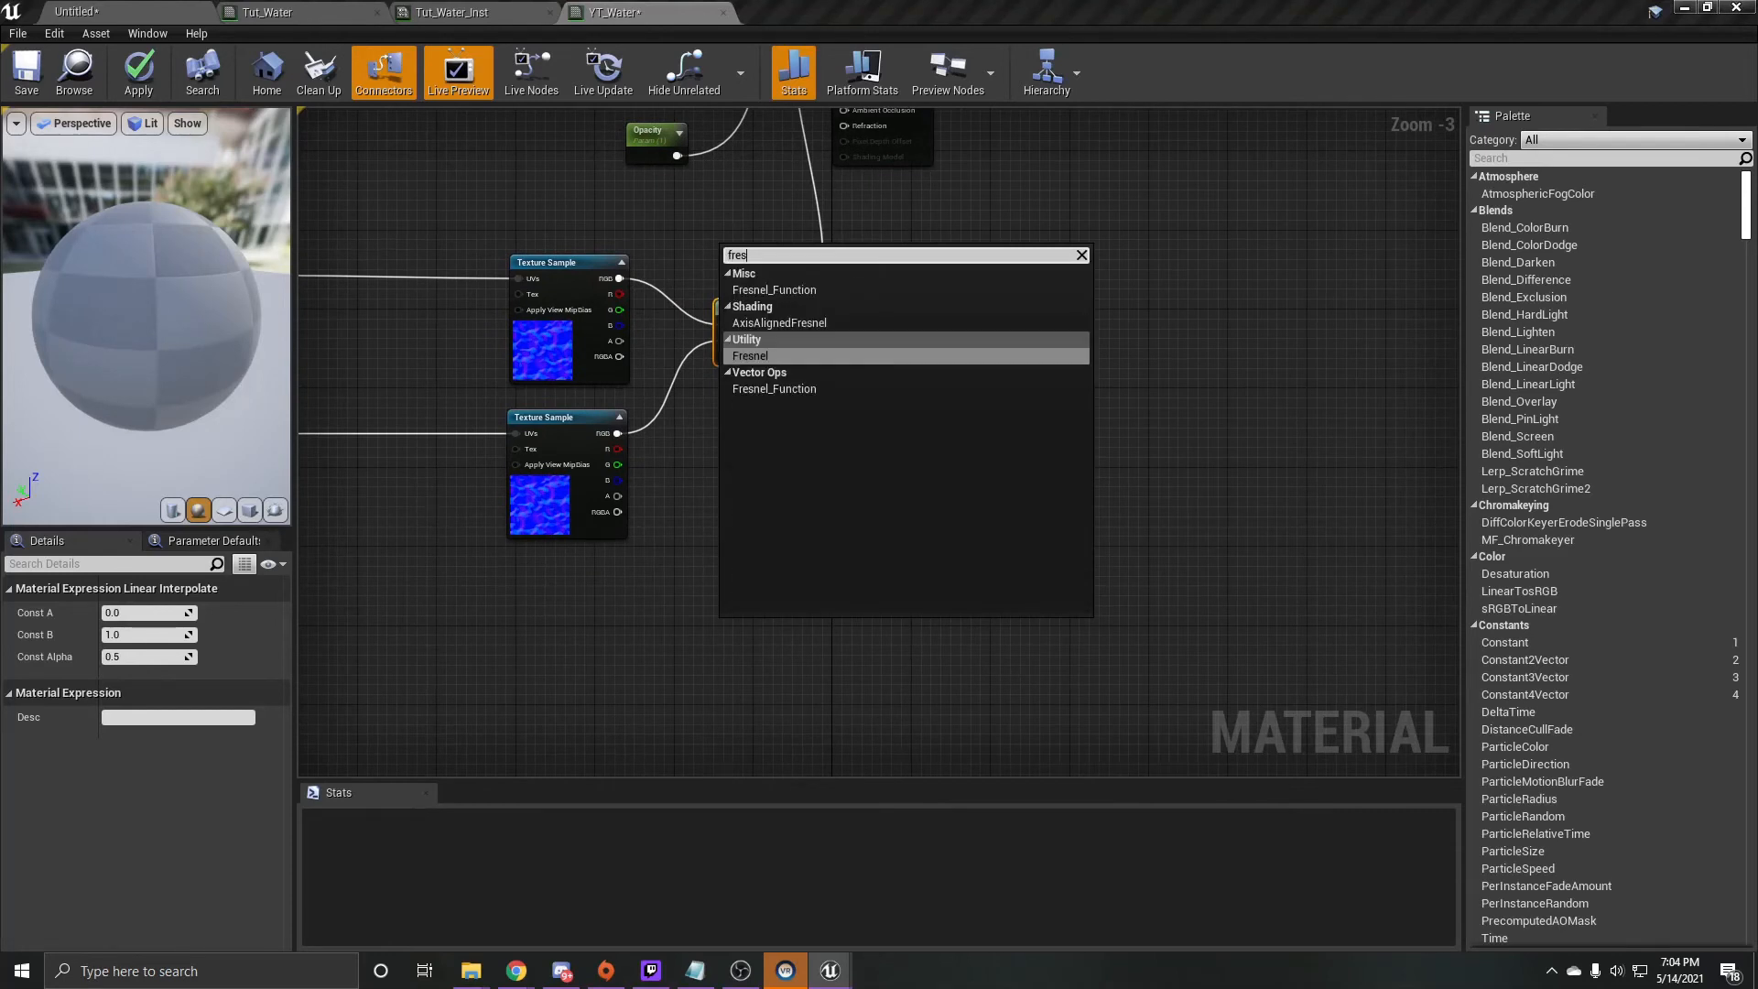
key(Return)
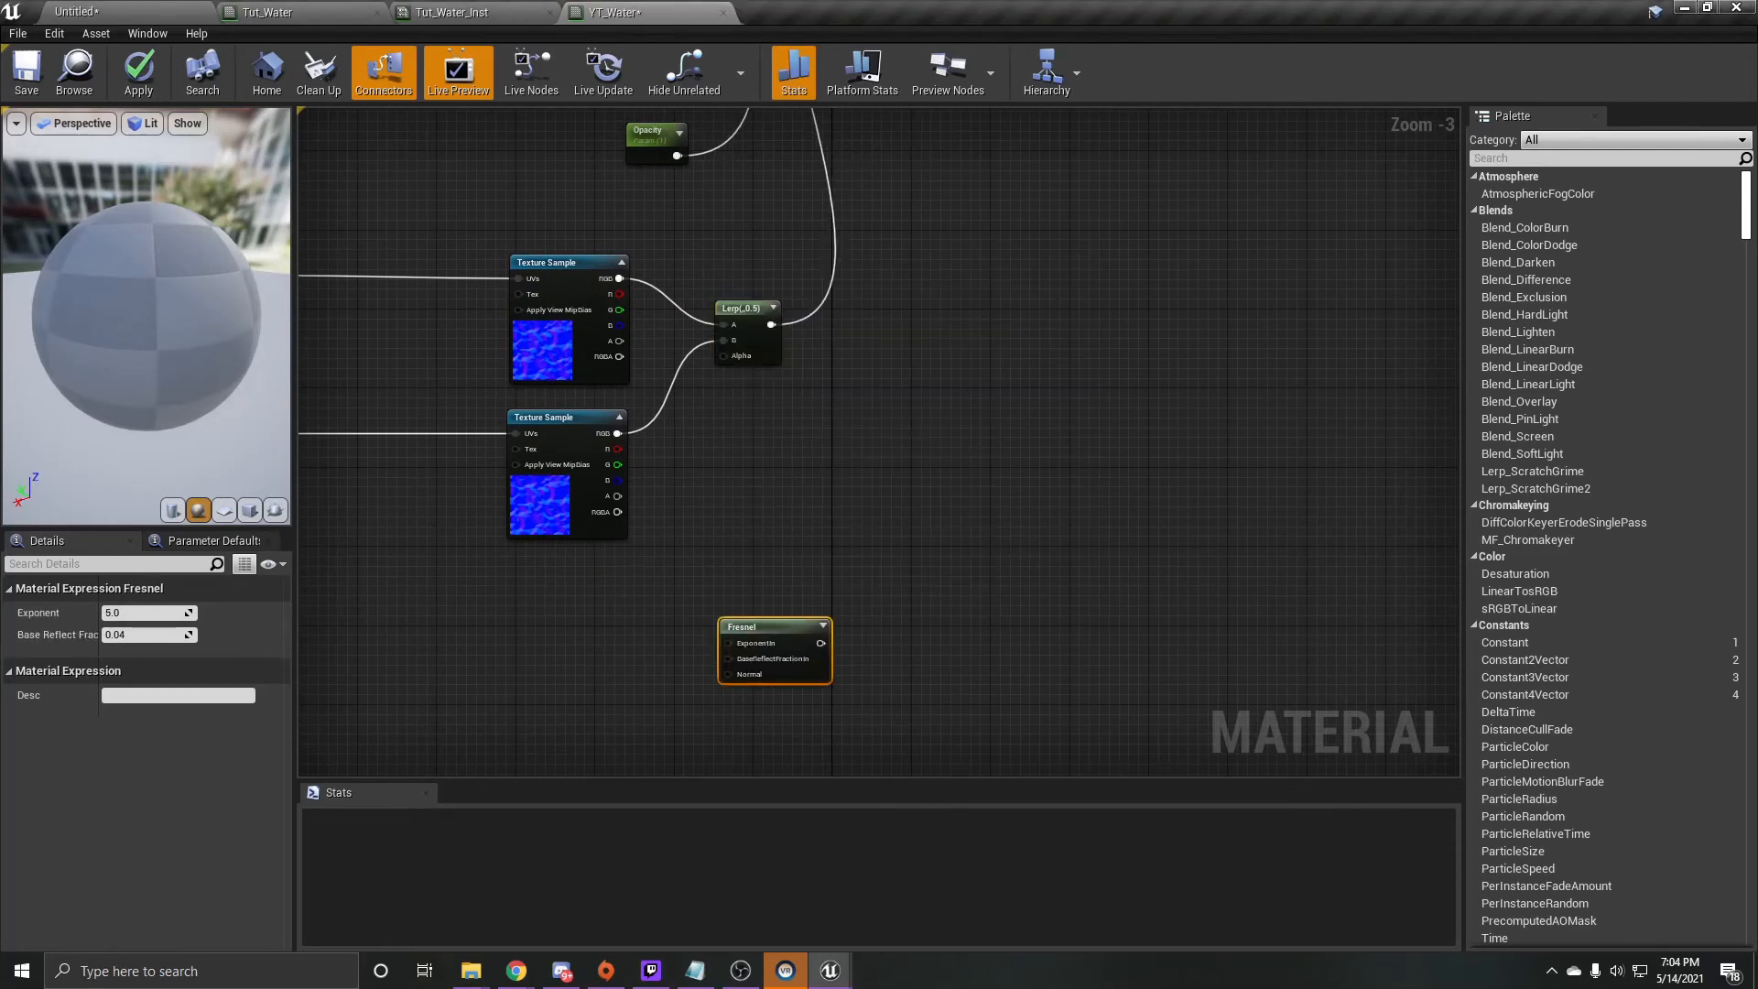
key(l)
click(884, 552)
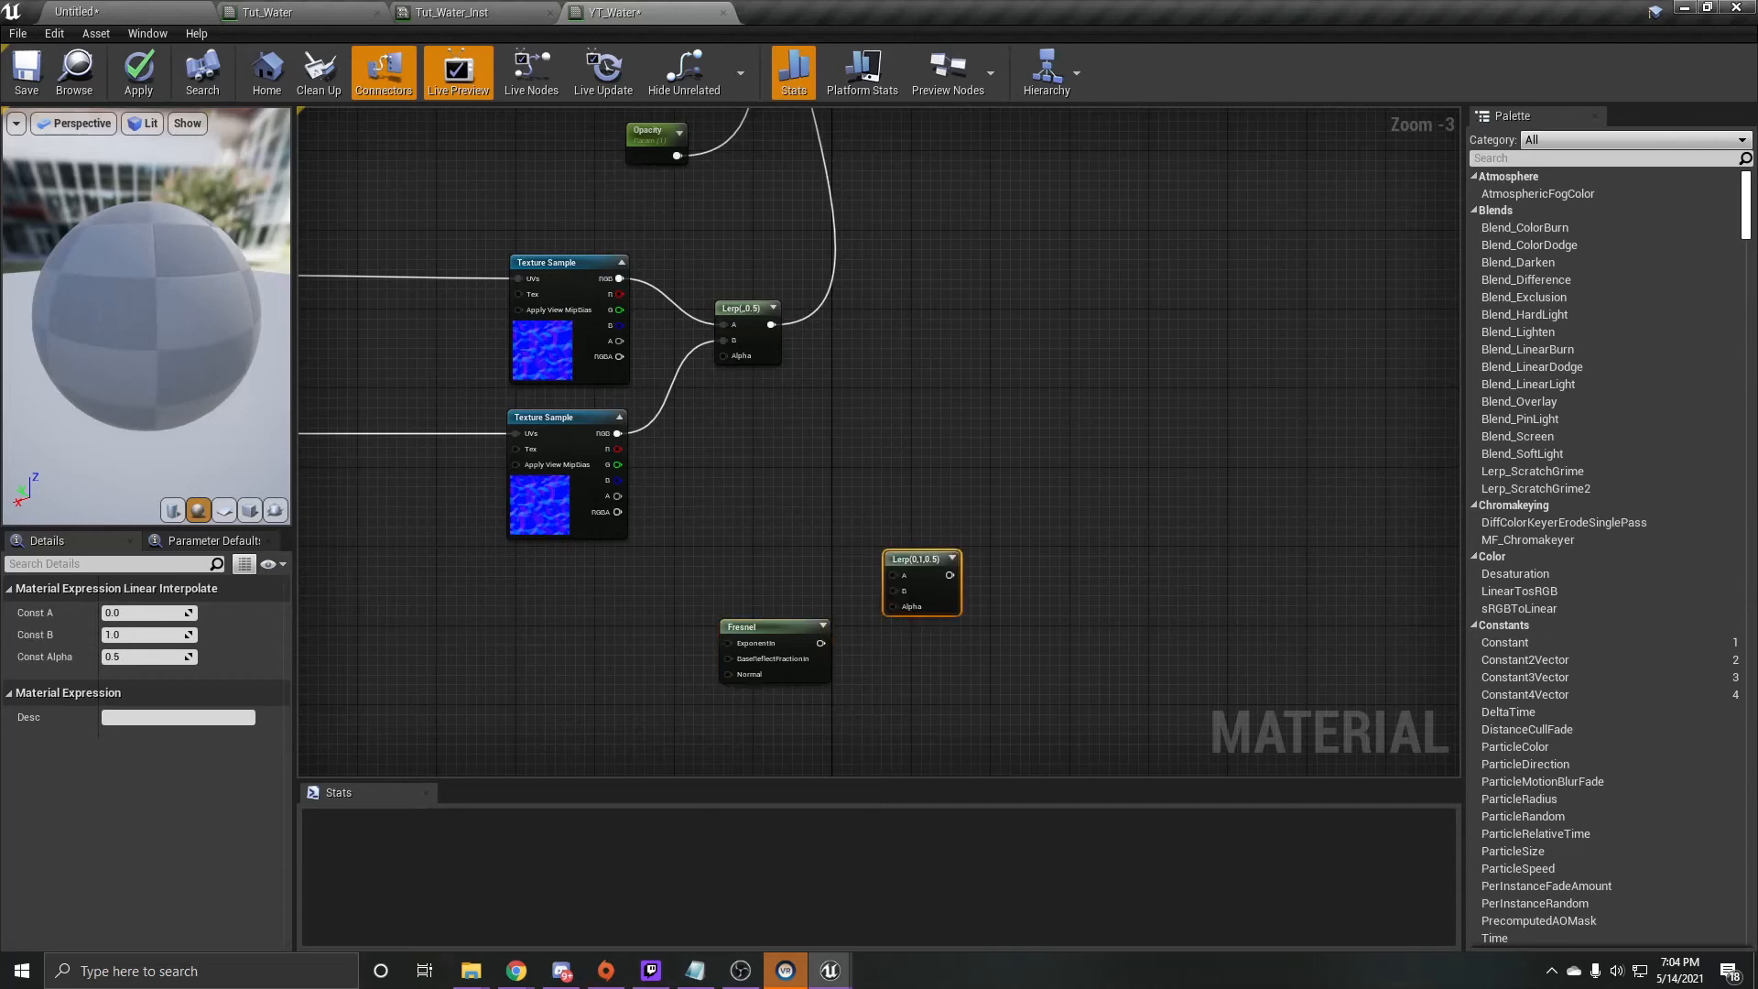
drag(778, 626, 889, 608)
- Add a constant of 1 and connect it to the A input of the Lerp node driven by Fresnel
key(1)
click(763, 519)
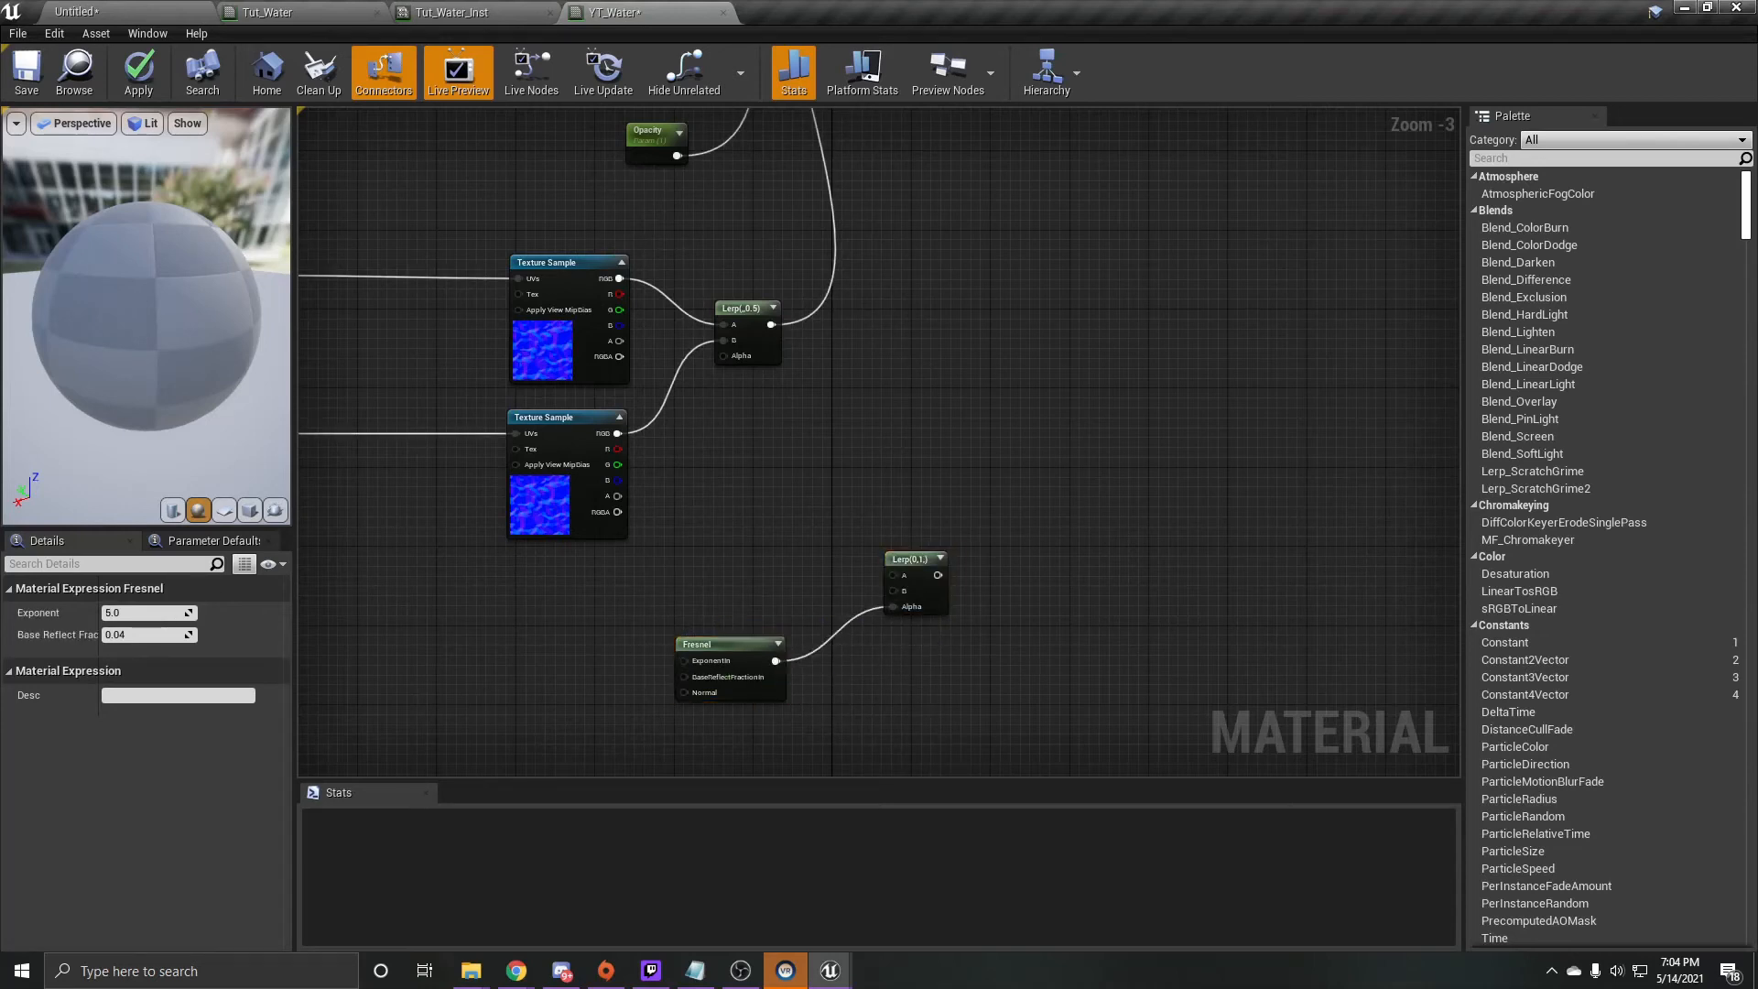
click(174, 613)
text(1)
click(678, 582)
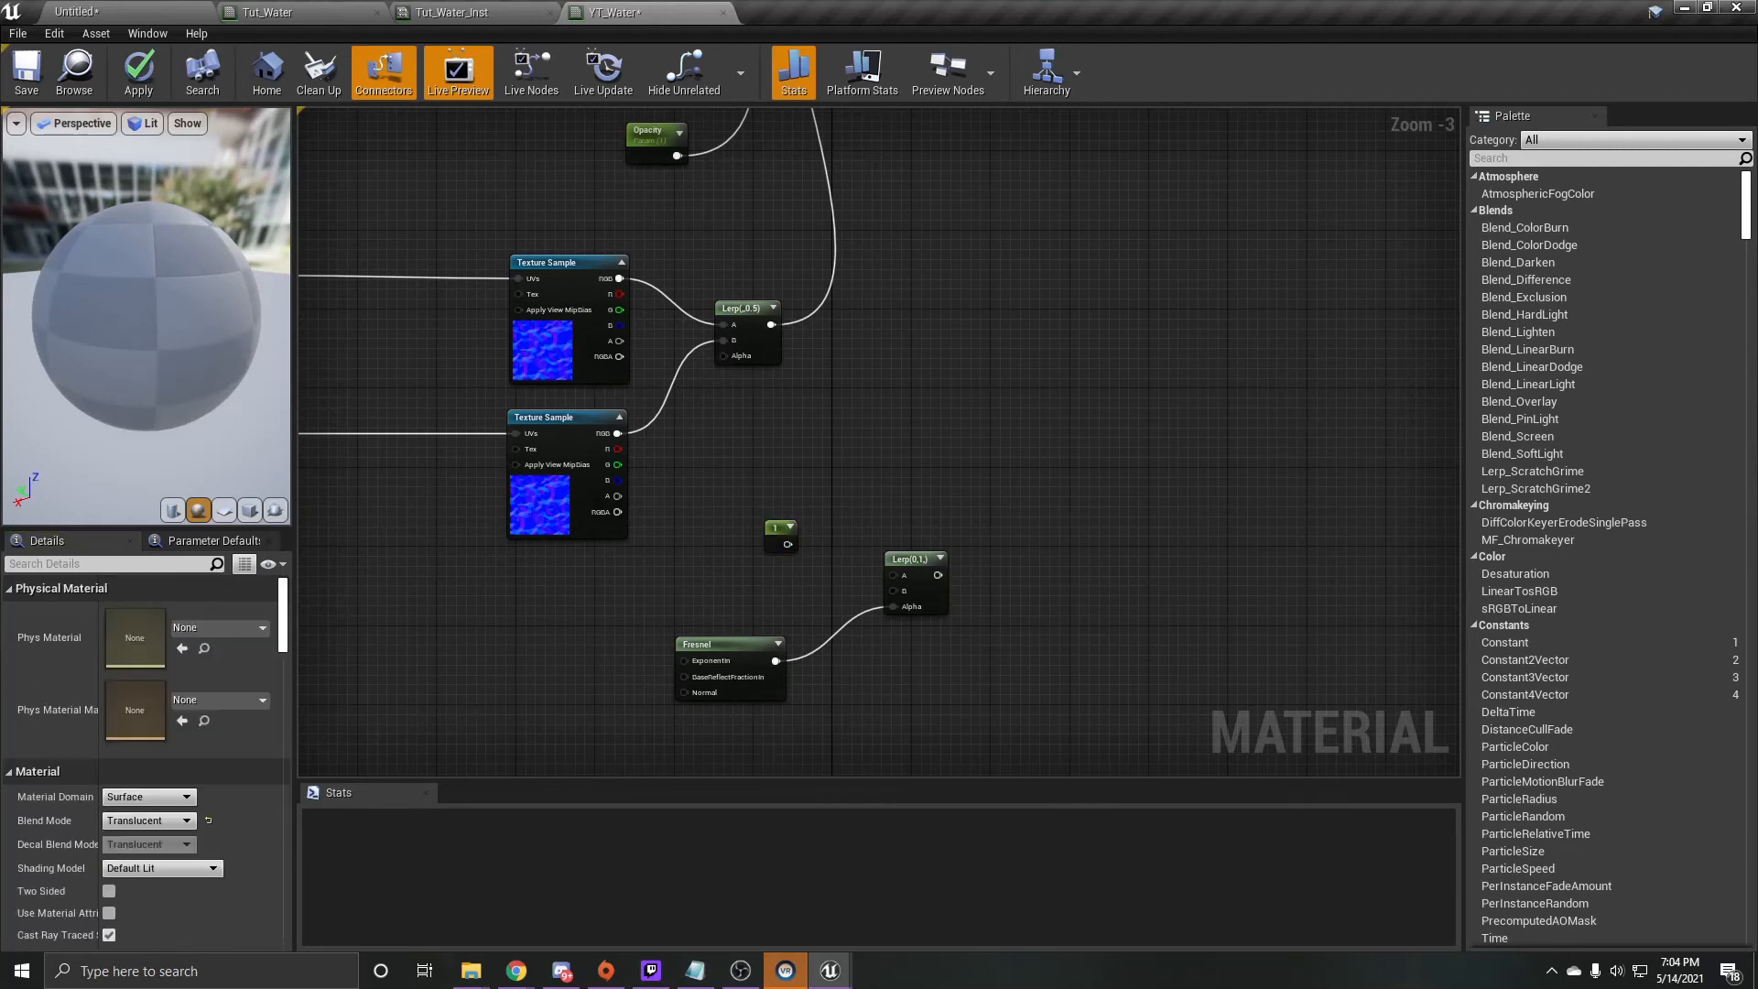
drag(787, 544, 893, 575)
- Add a scalar parameter named IOR above the Fresnel node and connect it to the B input of the Fresnel-driven Lerp
key(1)
click(649, 579)
right_click(644, 574)
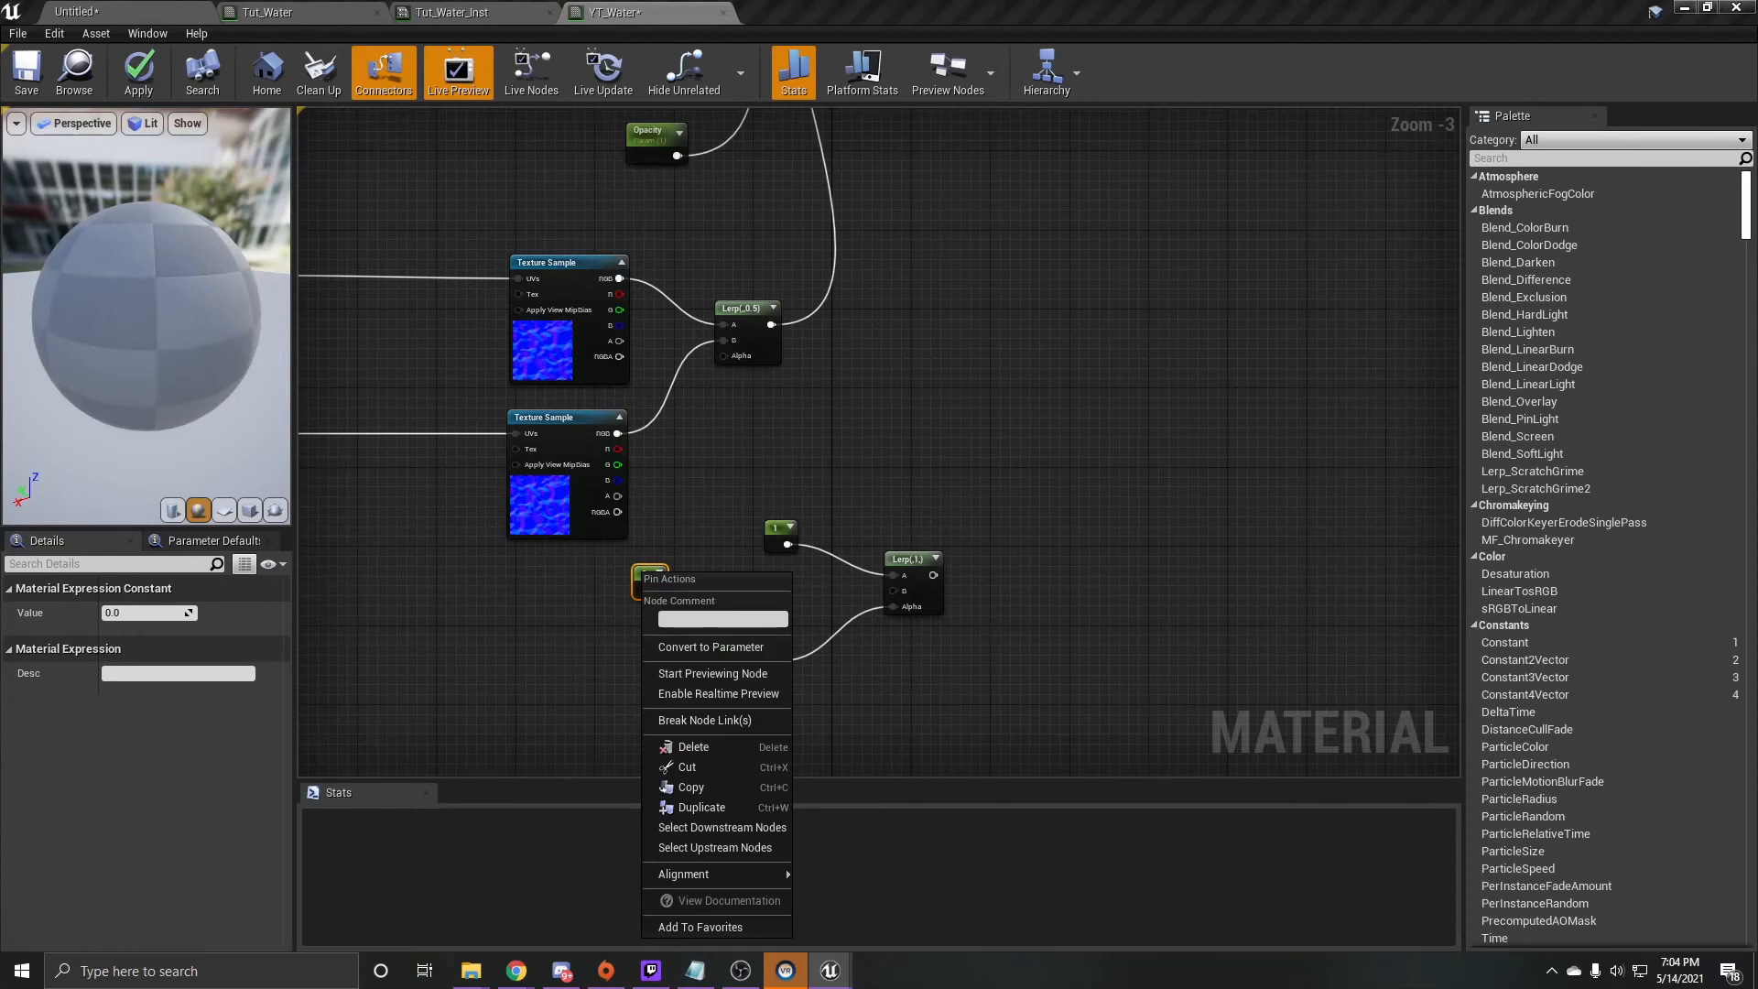
click(710, 646)
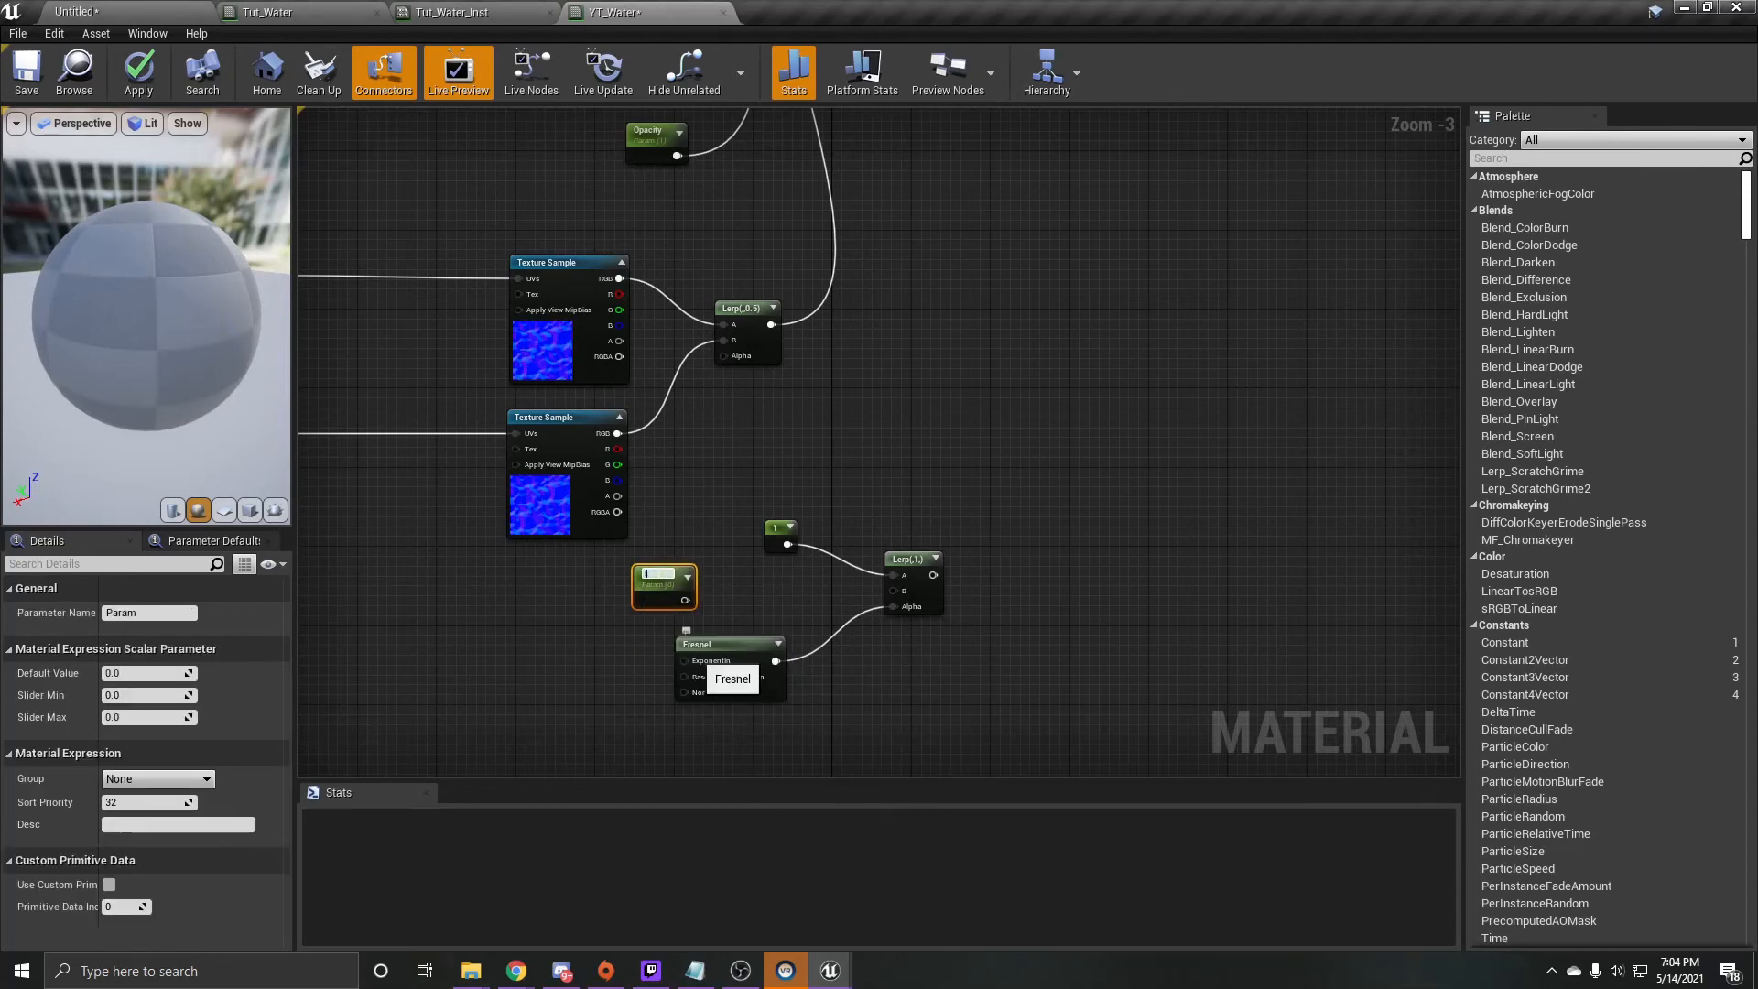
text(IOR)
key(Return)
drag(686, 600, 894, 591)
- Set the IOR parameter's default value to 1.33 and connect the Fresnel-driven Lerp's output to the material's Refraction input
right_drag(980, 368, 822, 547)
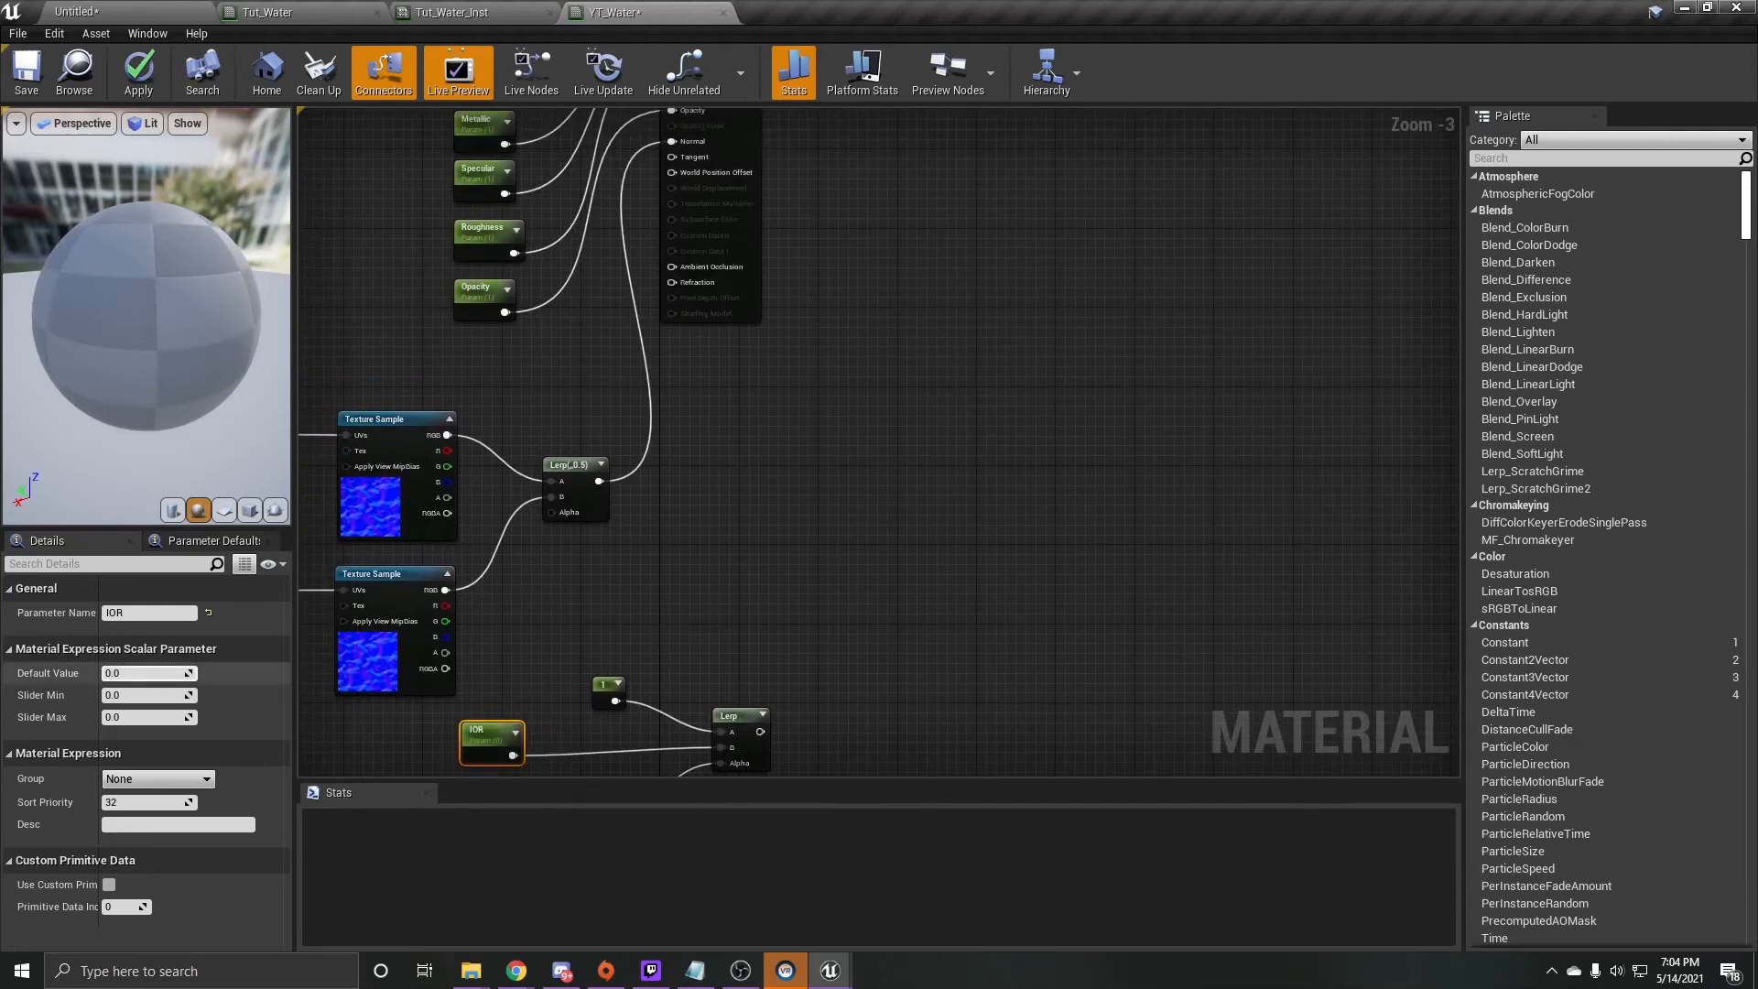
click(142, 675)
text(1)
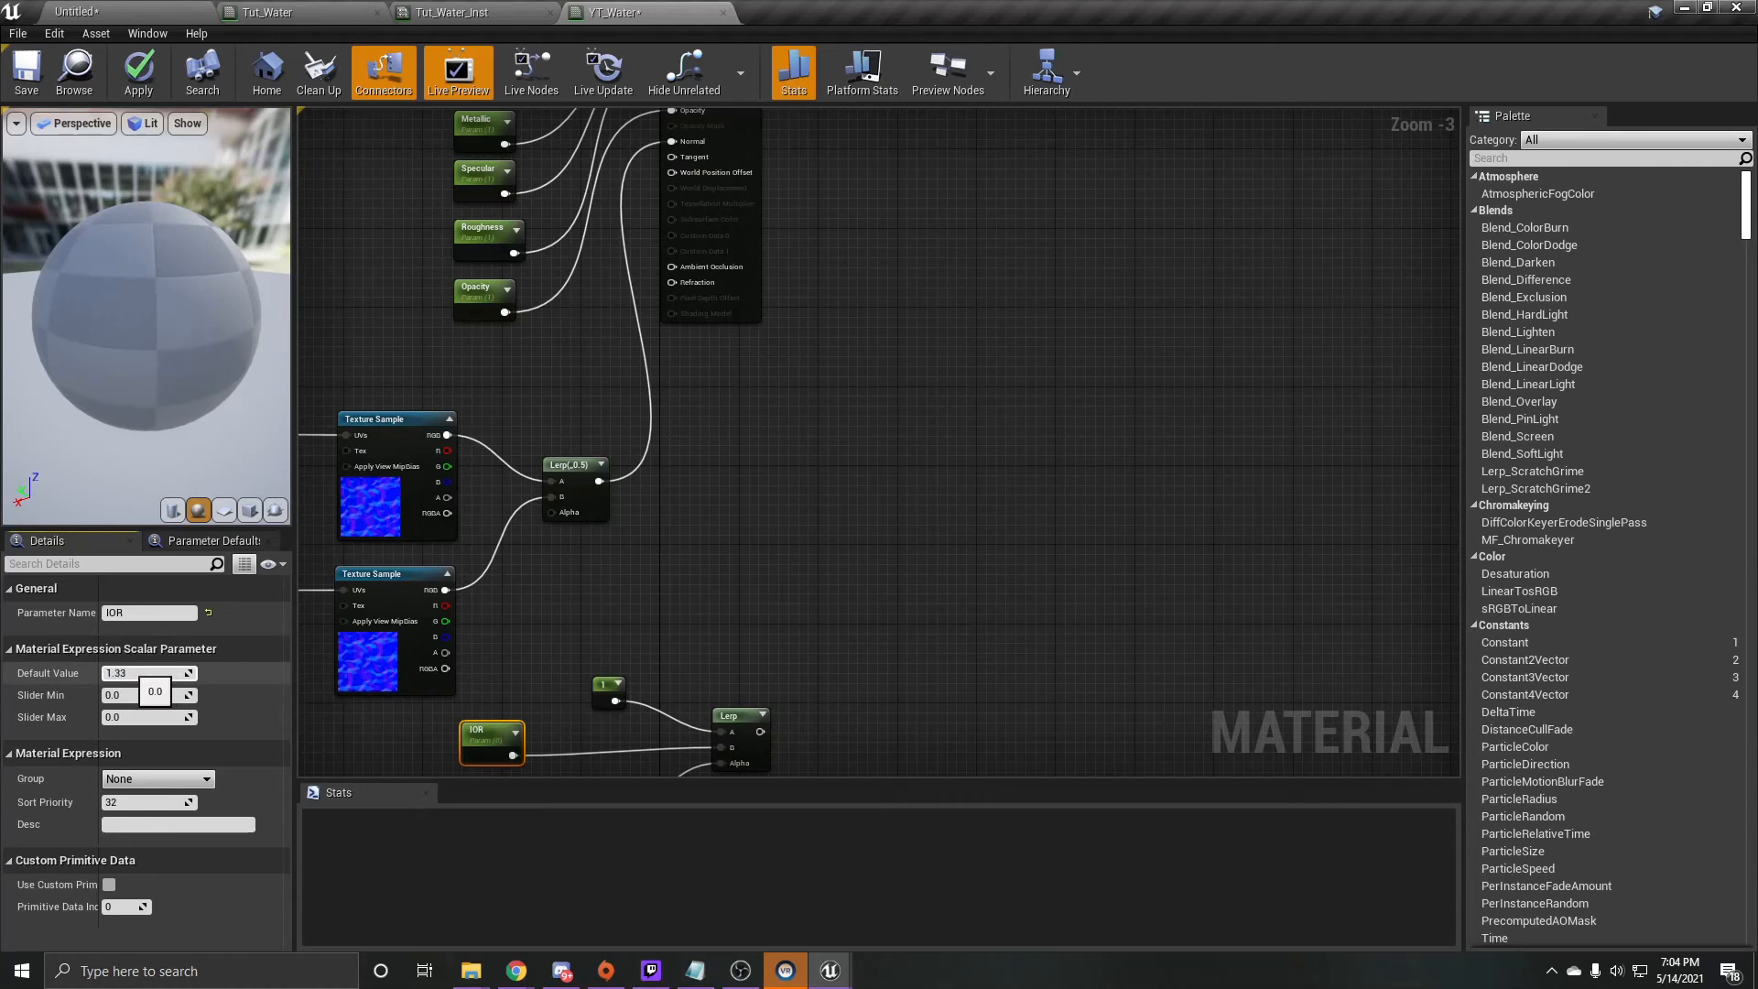
text(.33)
key(Return)
drag(760, 732, 673, 282)
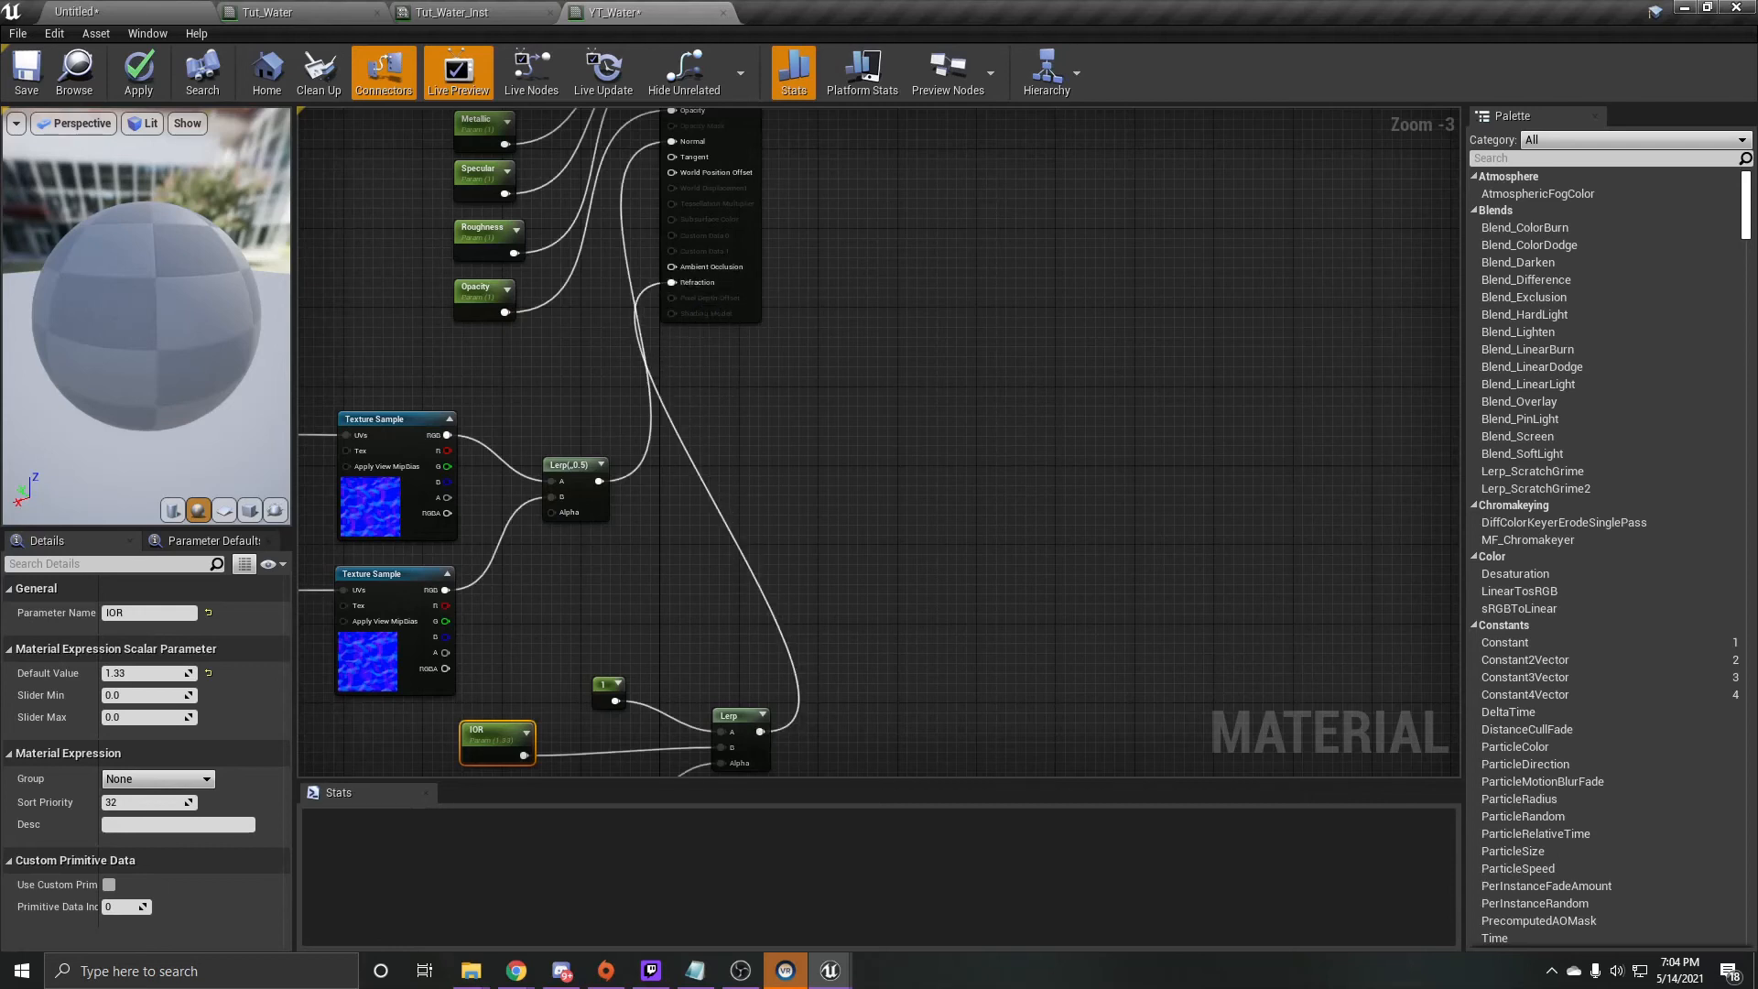
- Check the Screen Space Reflections and Lighting Mode options in the material's Translucency settings
click(747, 245)
scroll(183, 790, down, 3)
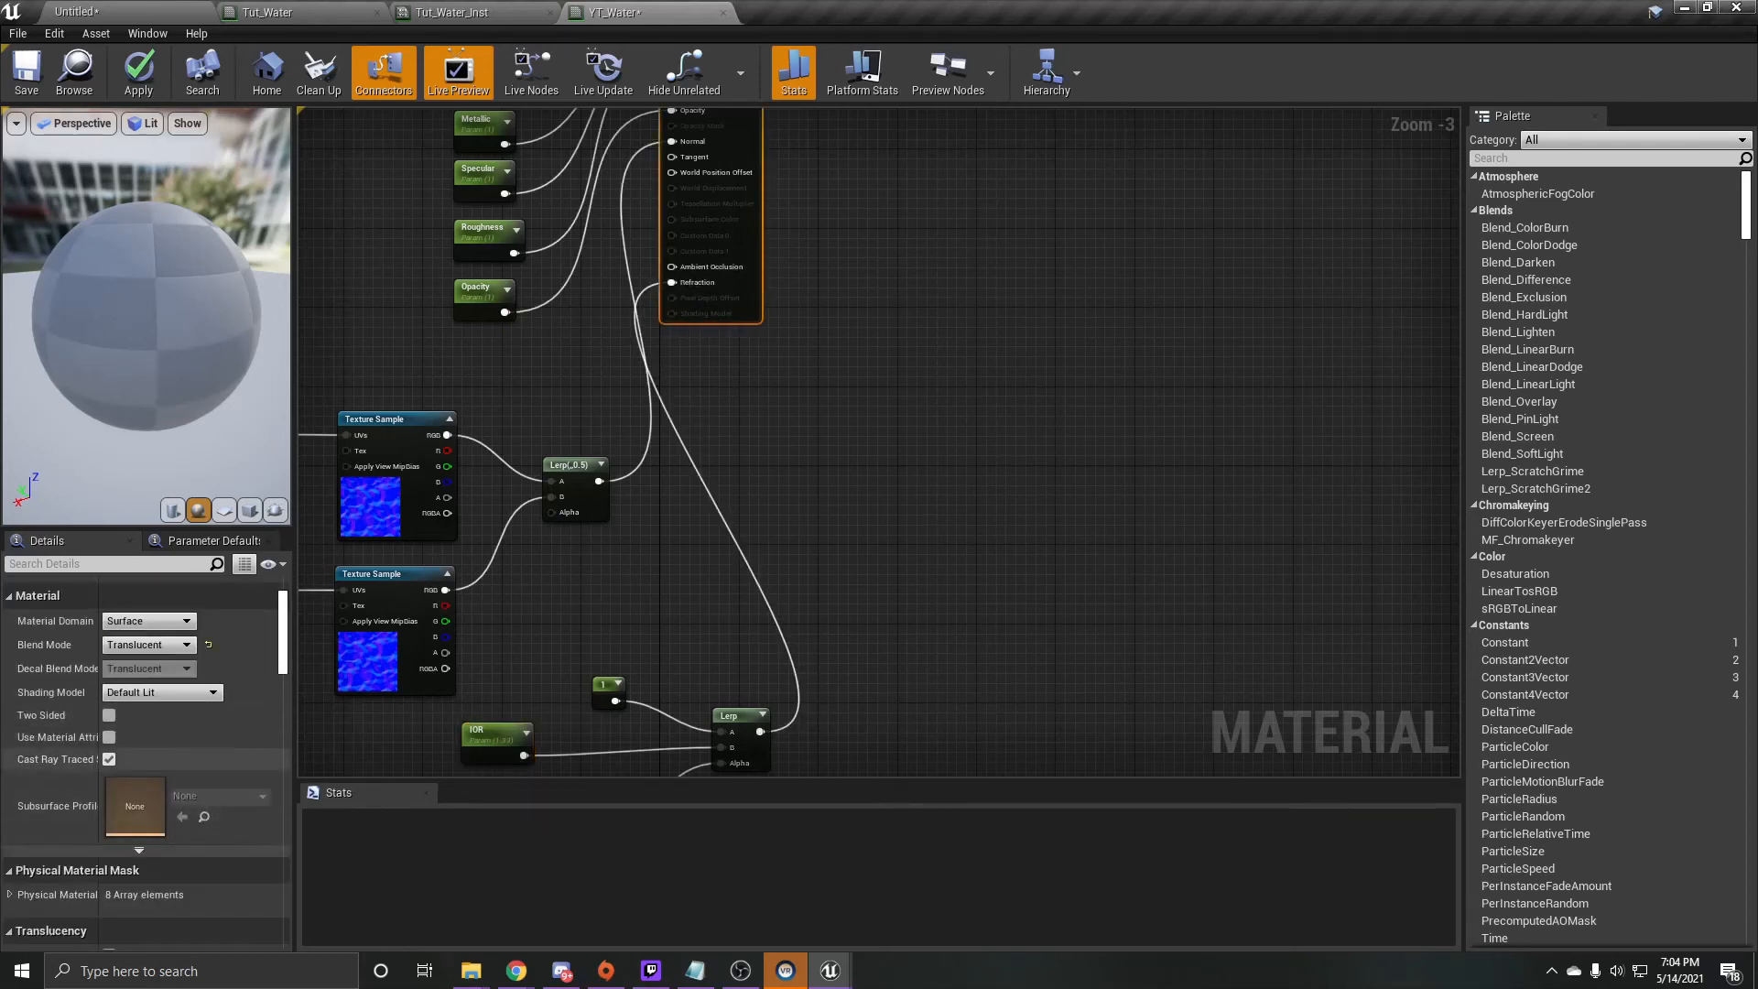
scroll(184, 789, down, 6)
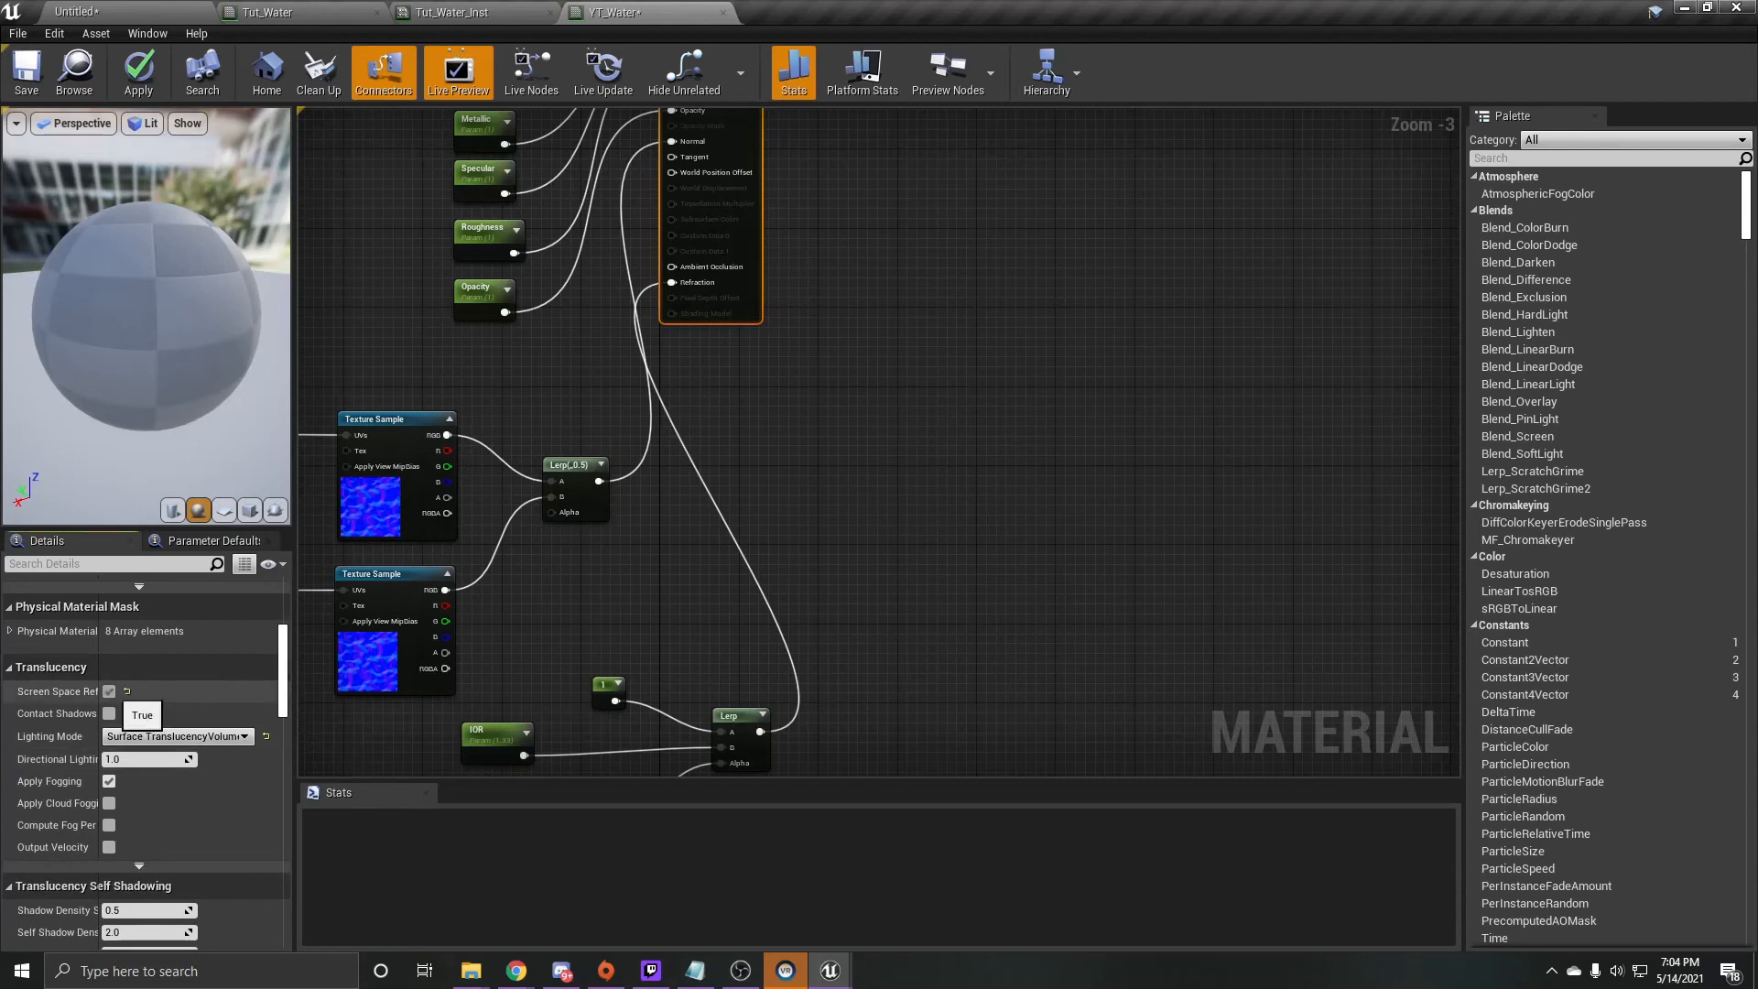
- Set the Slider Max of the Metallic and Specular parameters to 1
right_drag(773, 331, 888, 605)
scroll(577, 498, up, 3)
click(622, 362)
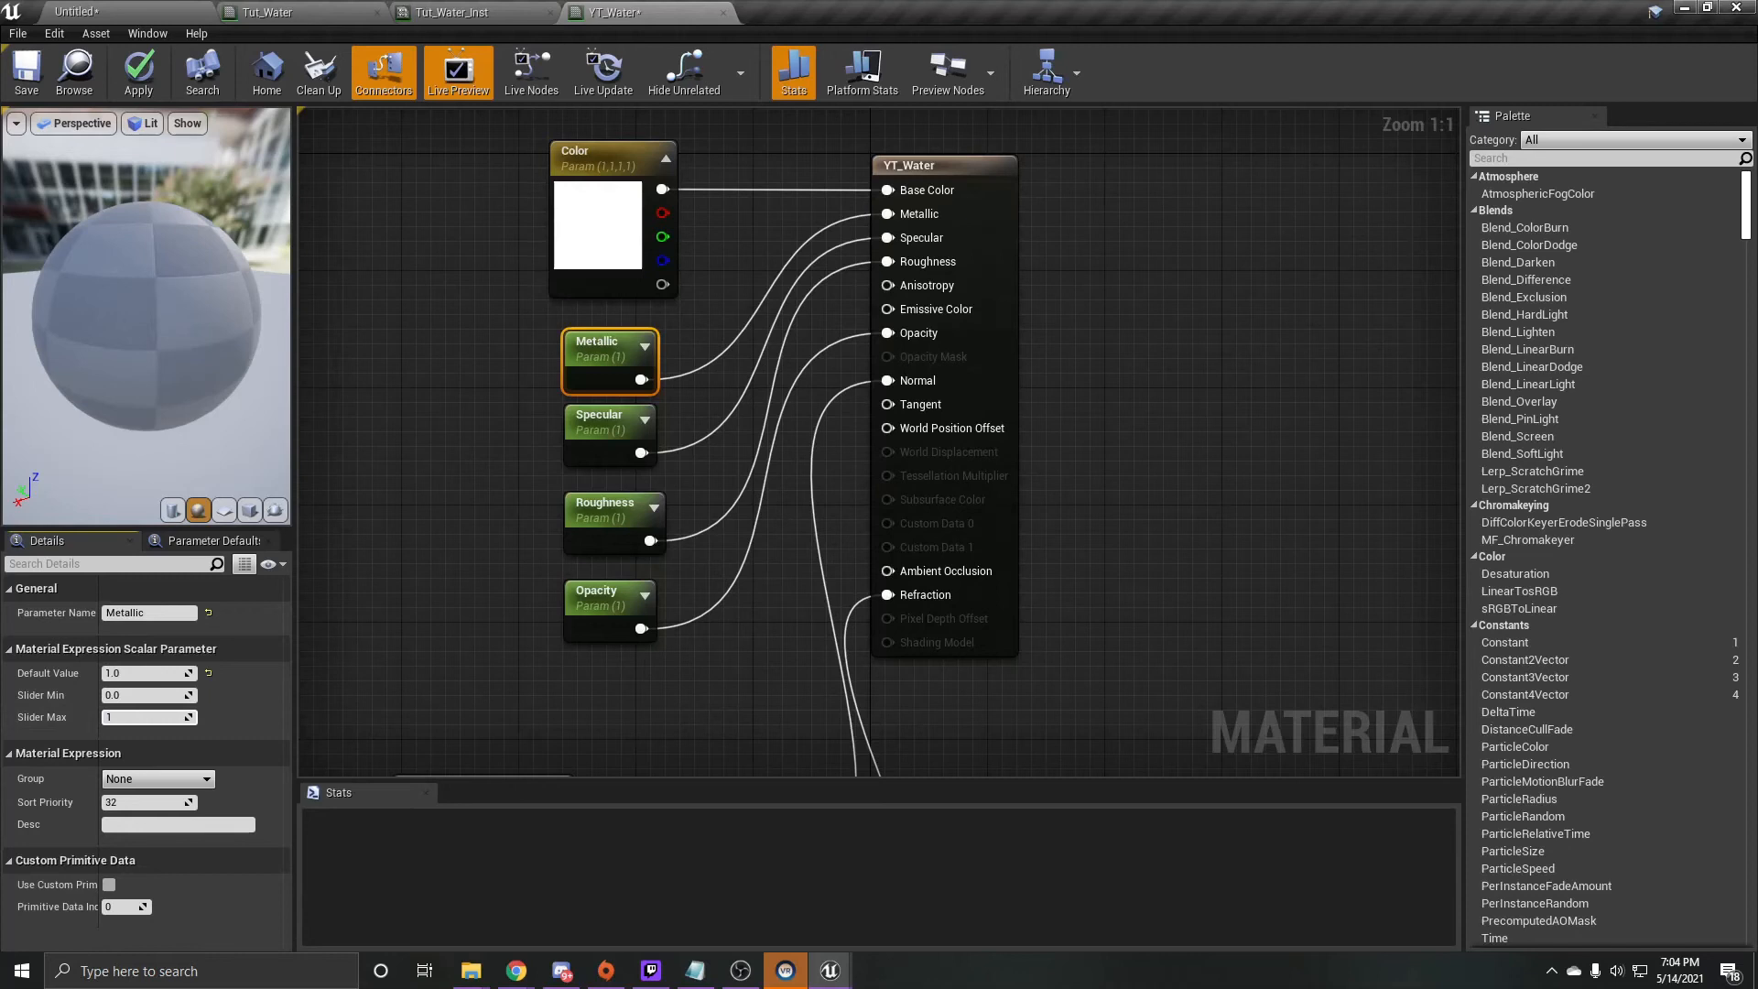
click(606, 443)
click(174, 717)
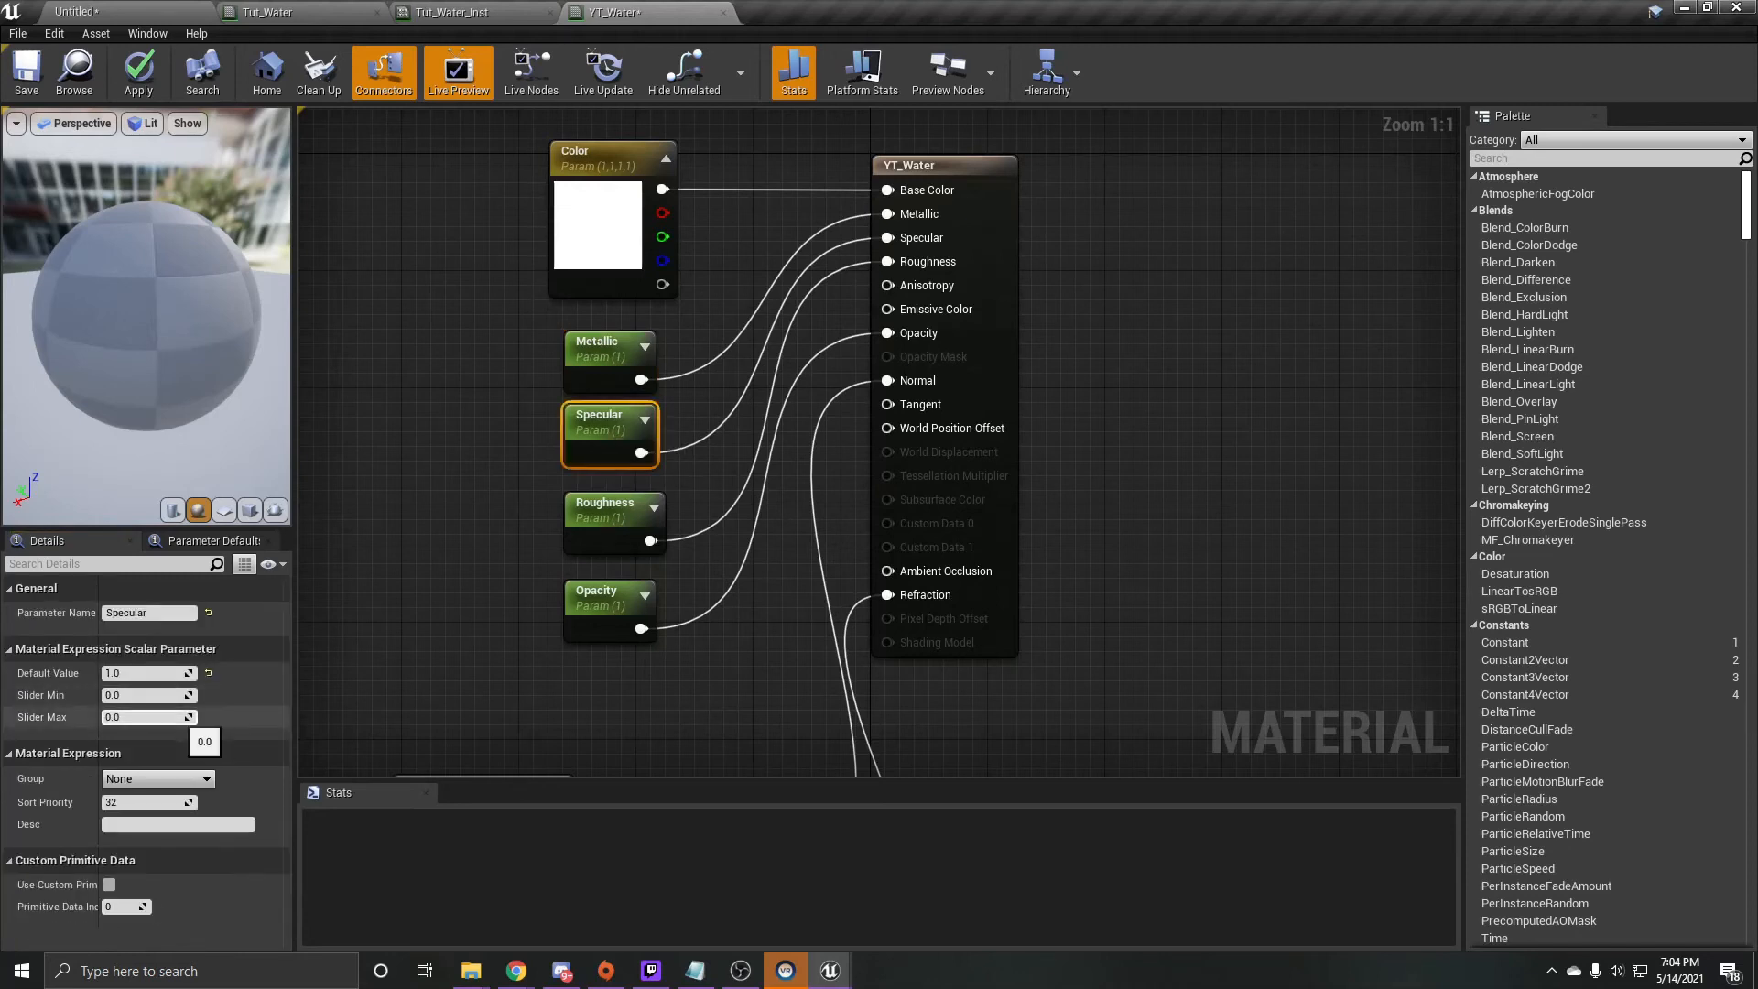
text(1)
click(468, 559)
- Set the Slider Max of the Roughness and Opacity parameters to 1
click(607, 531)
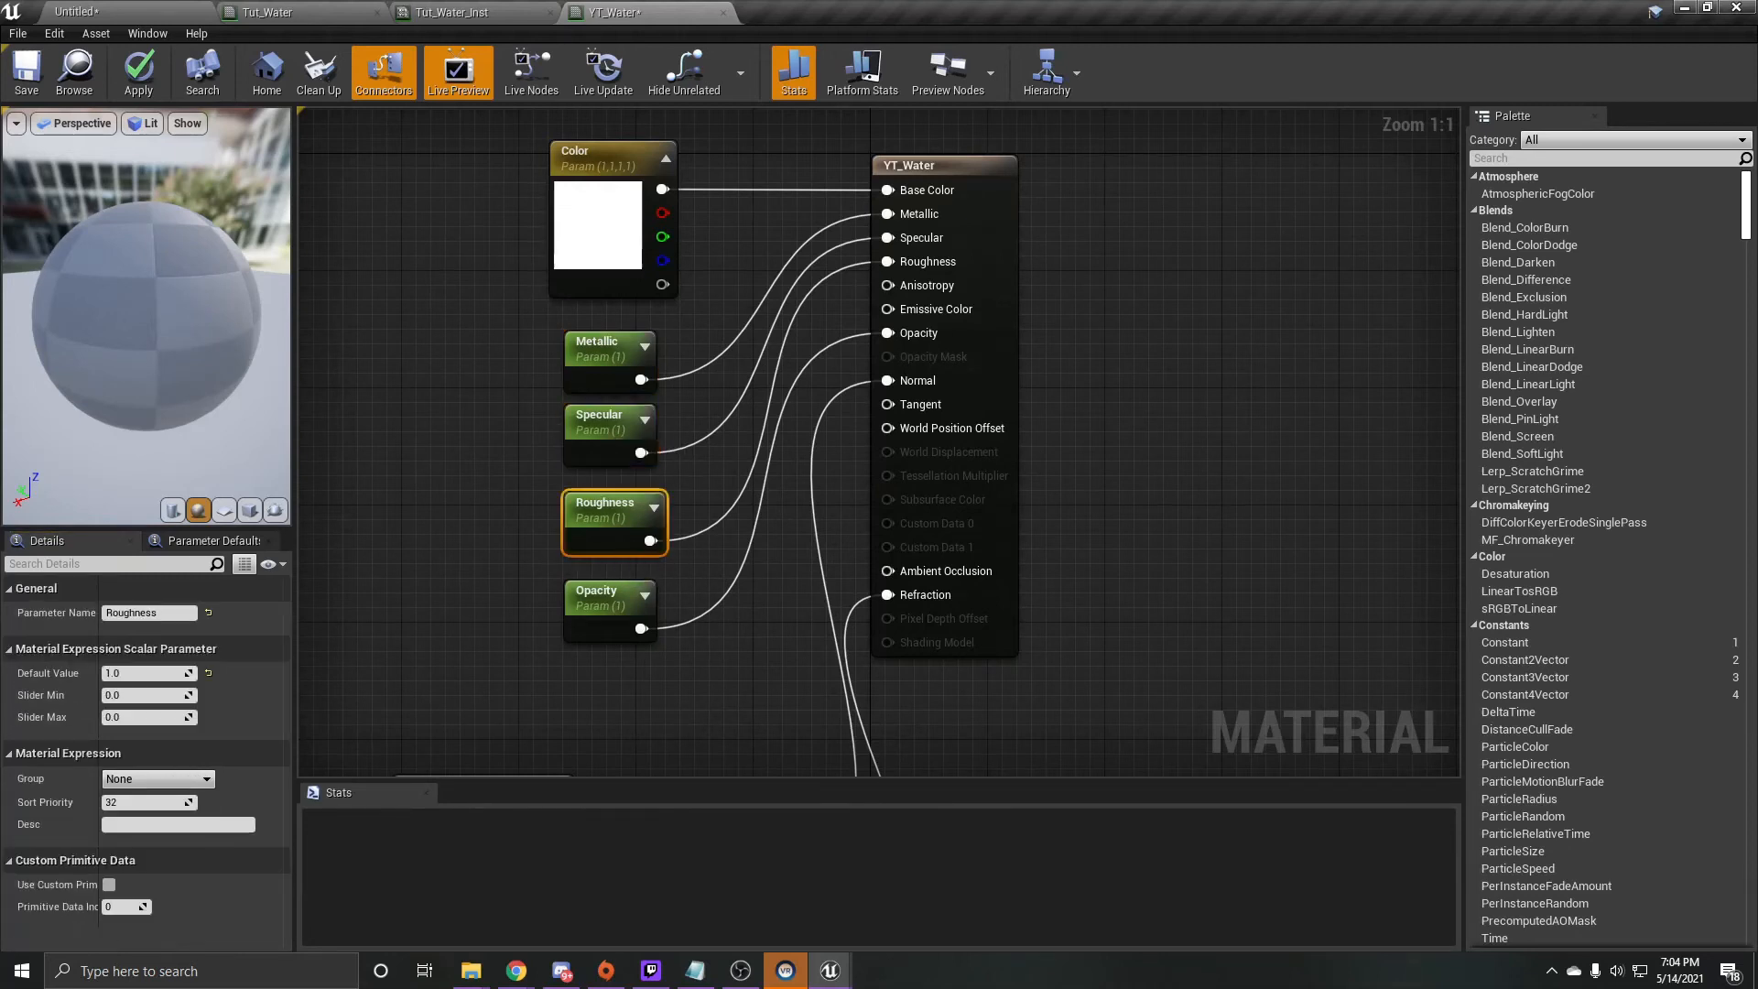
click(180, 717)
click(467, 567)
click(606, 600)
click(150, 718)
text(1)
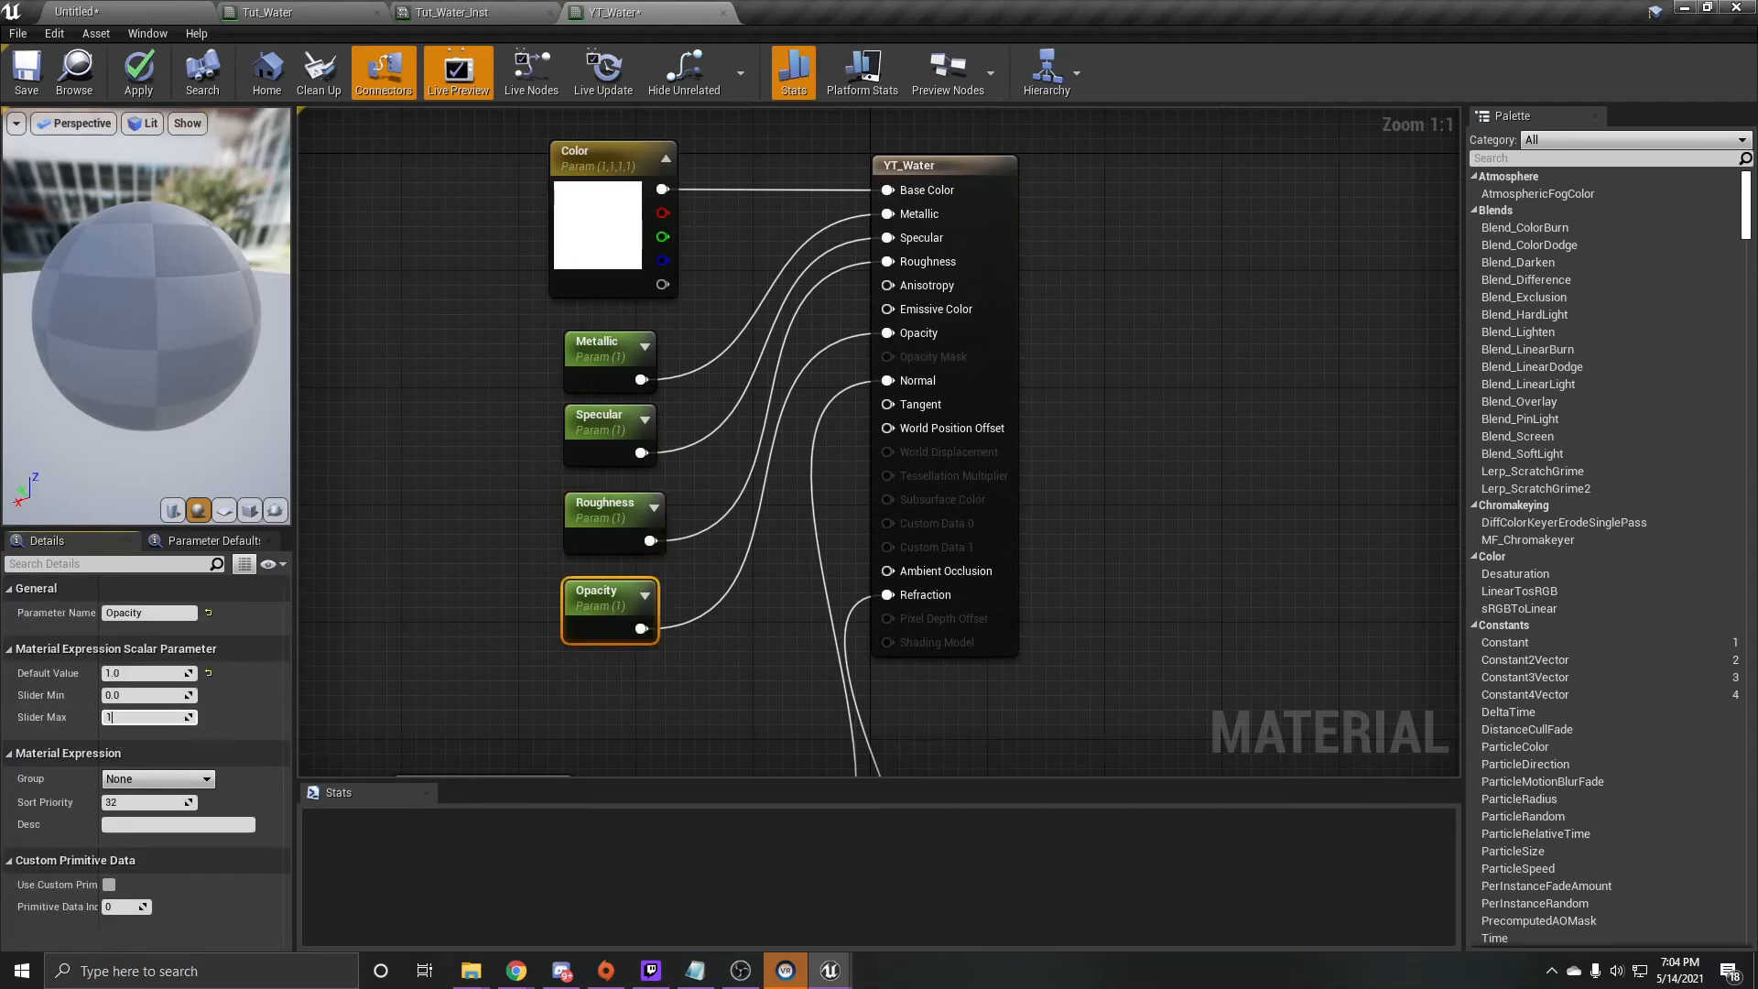
click(467, 559)
- Set the default value of the Specular parameter to 0.25
click(580, 442)
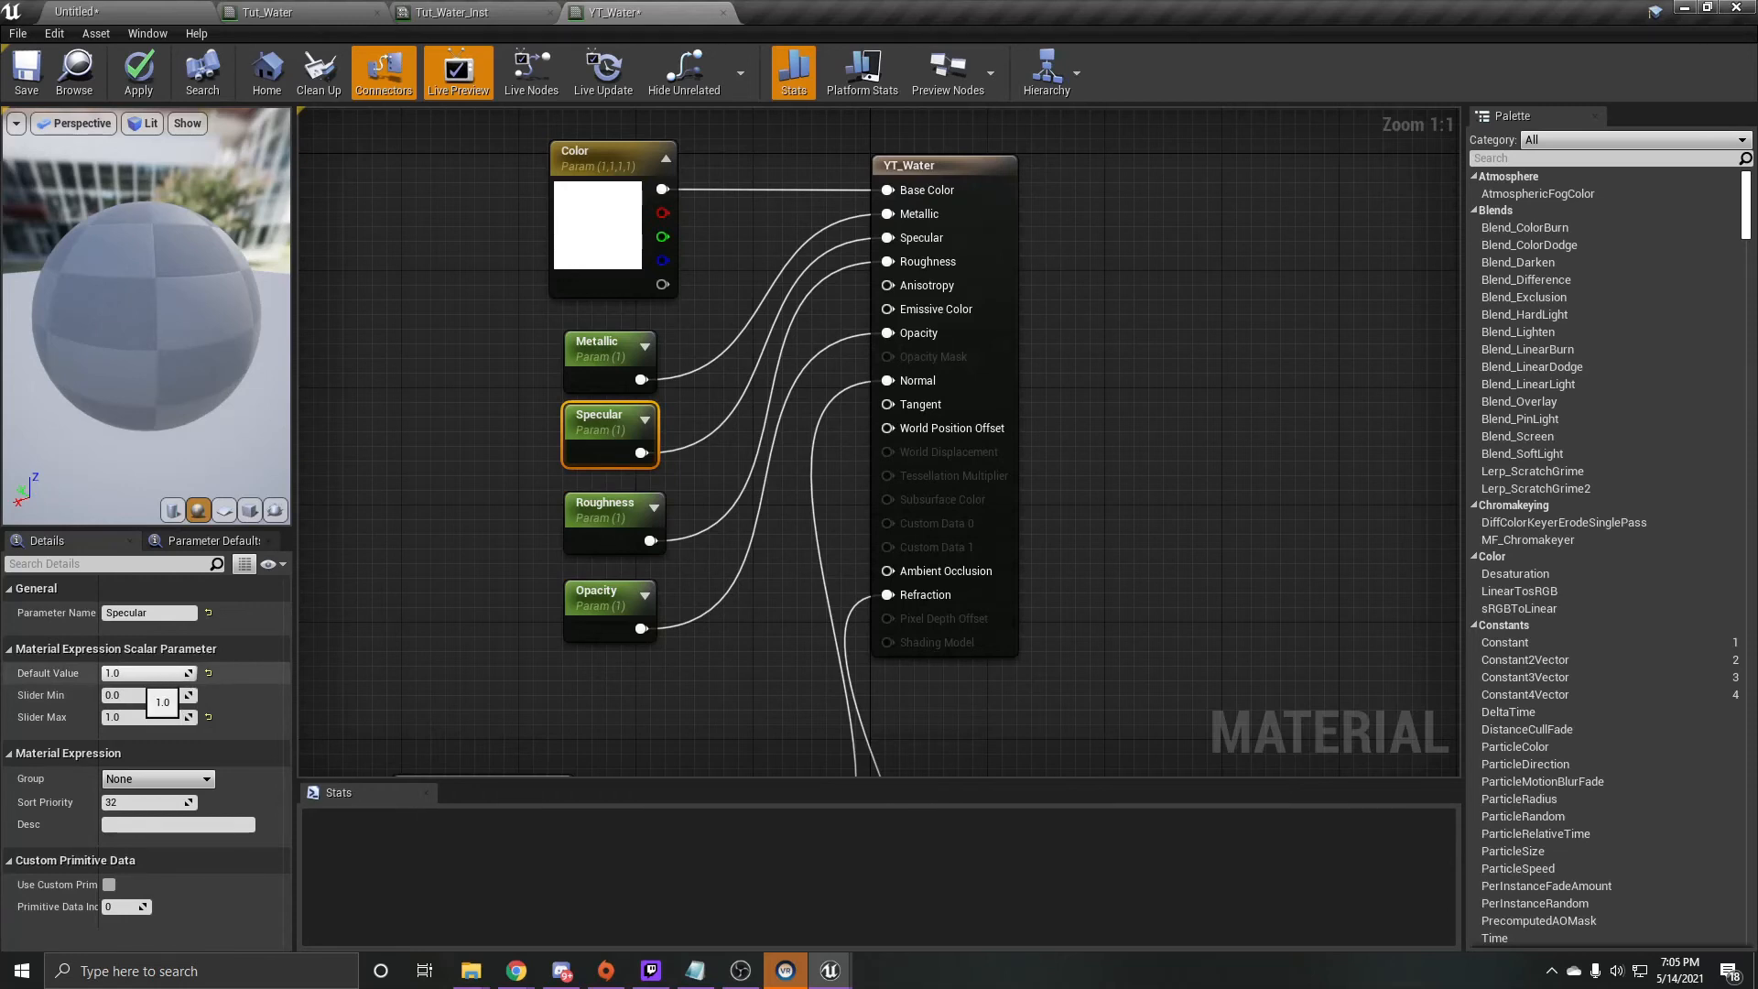
click(144, 673)
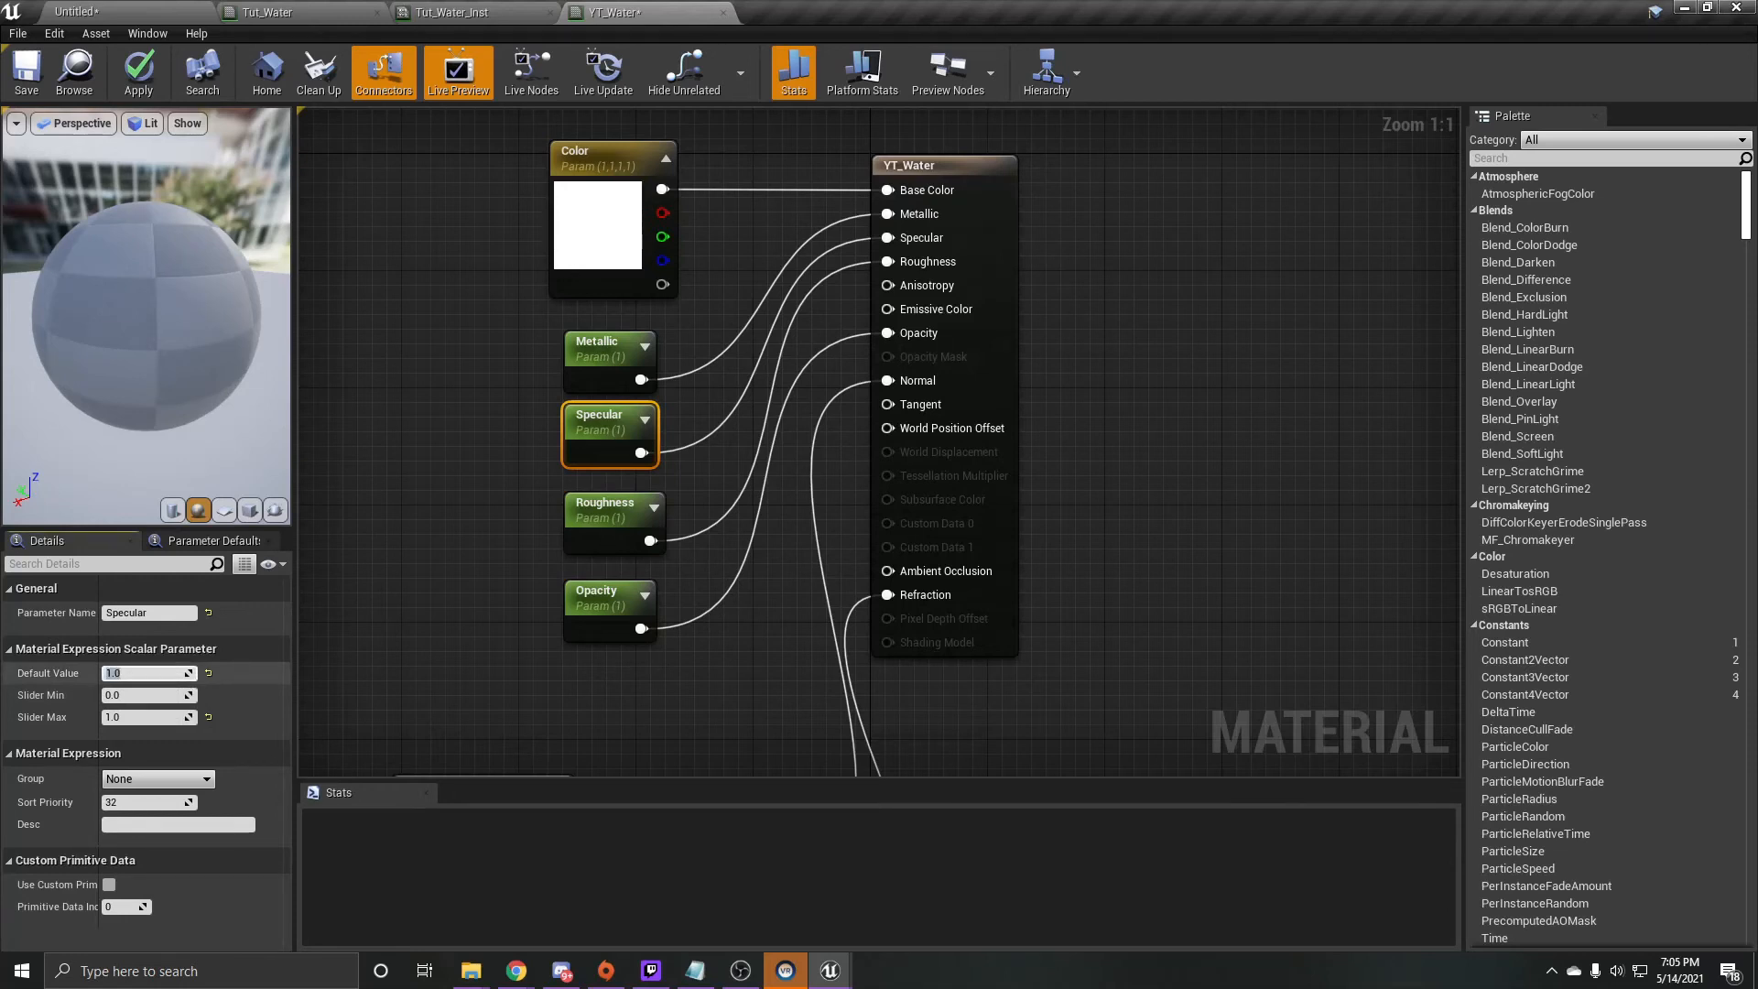
text(0.25)
key(Return)
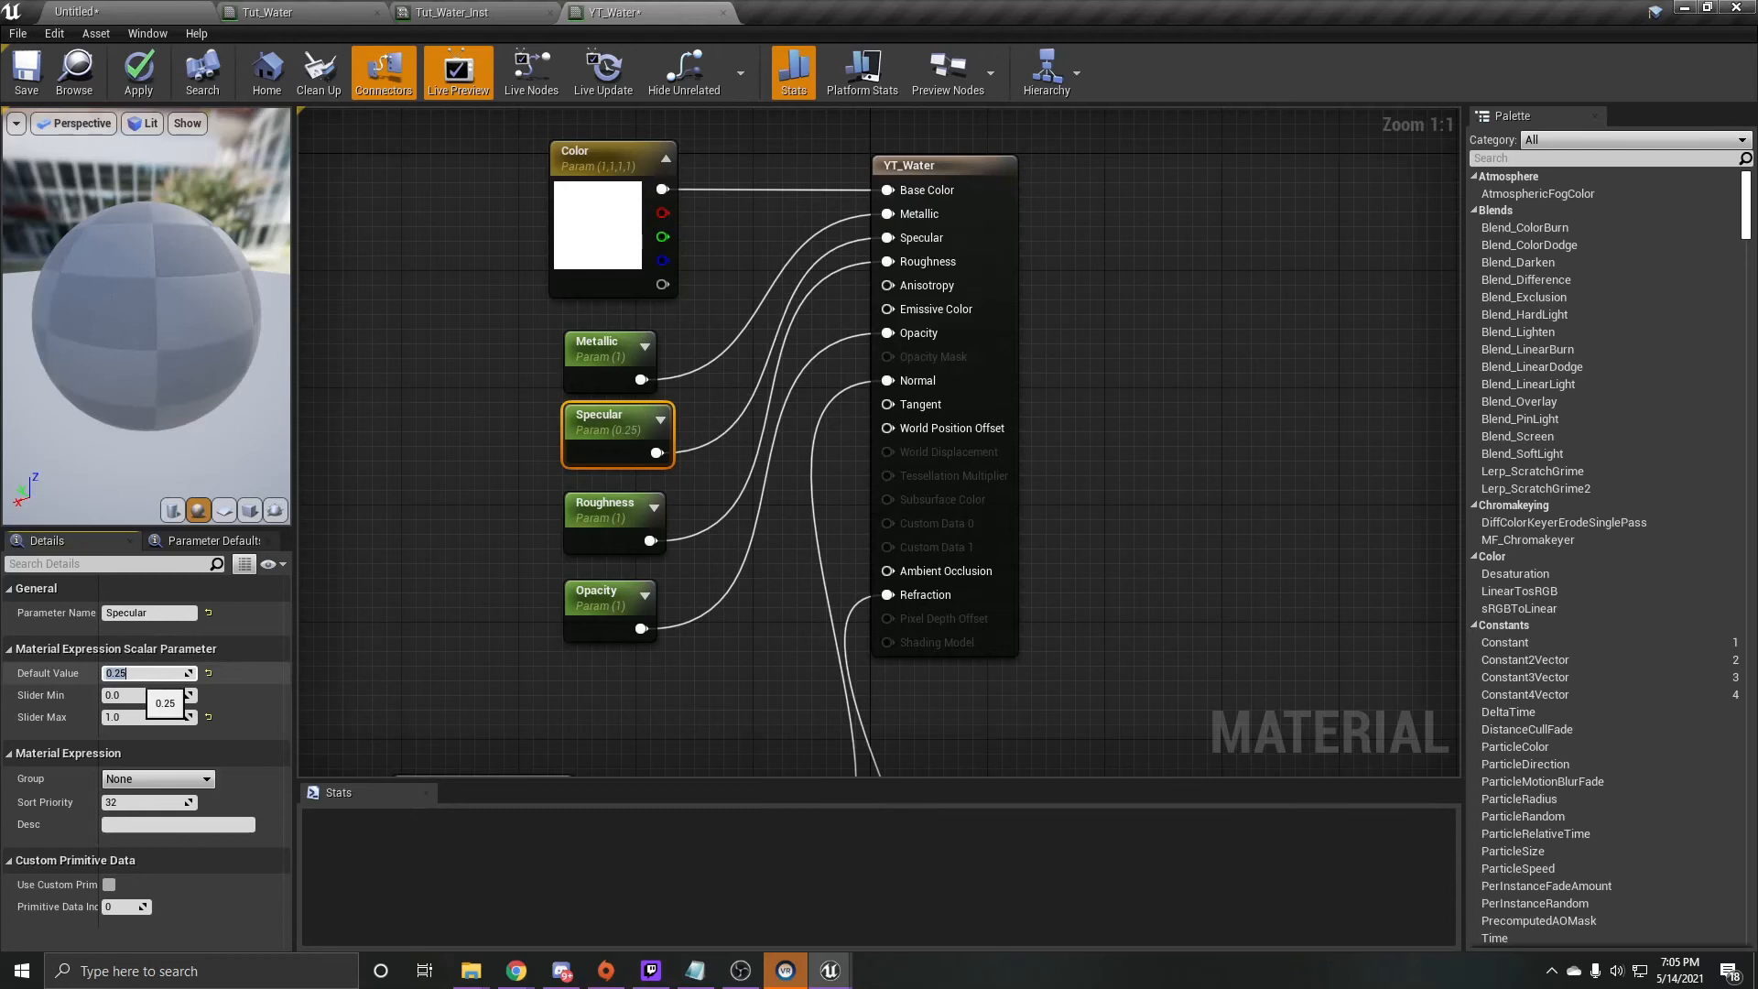
click(440, 568)
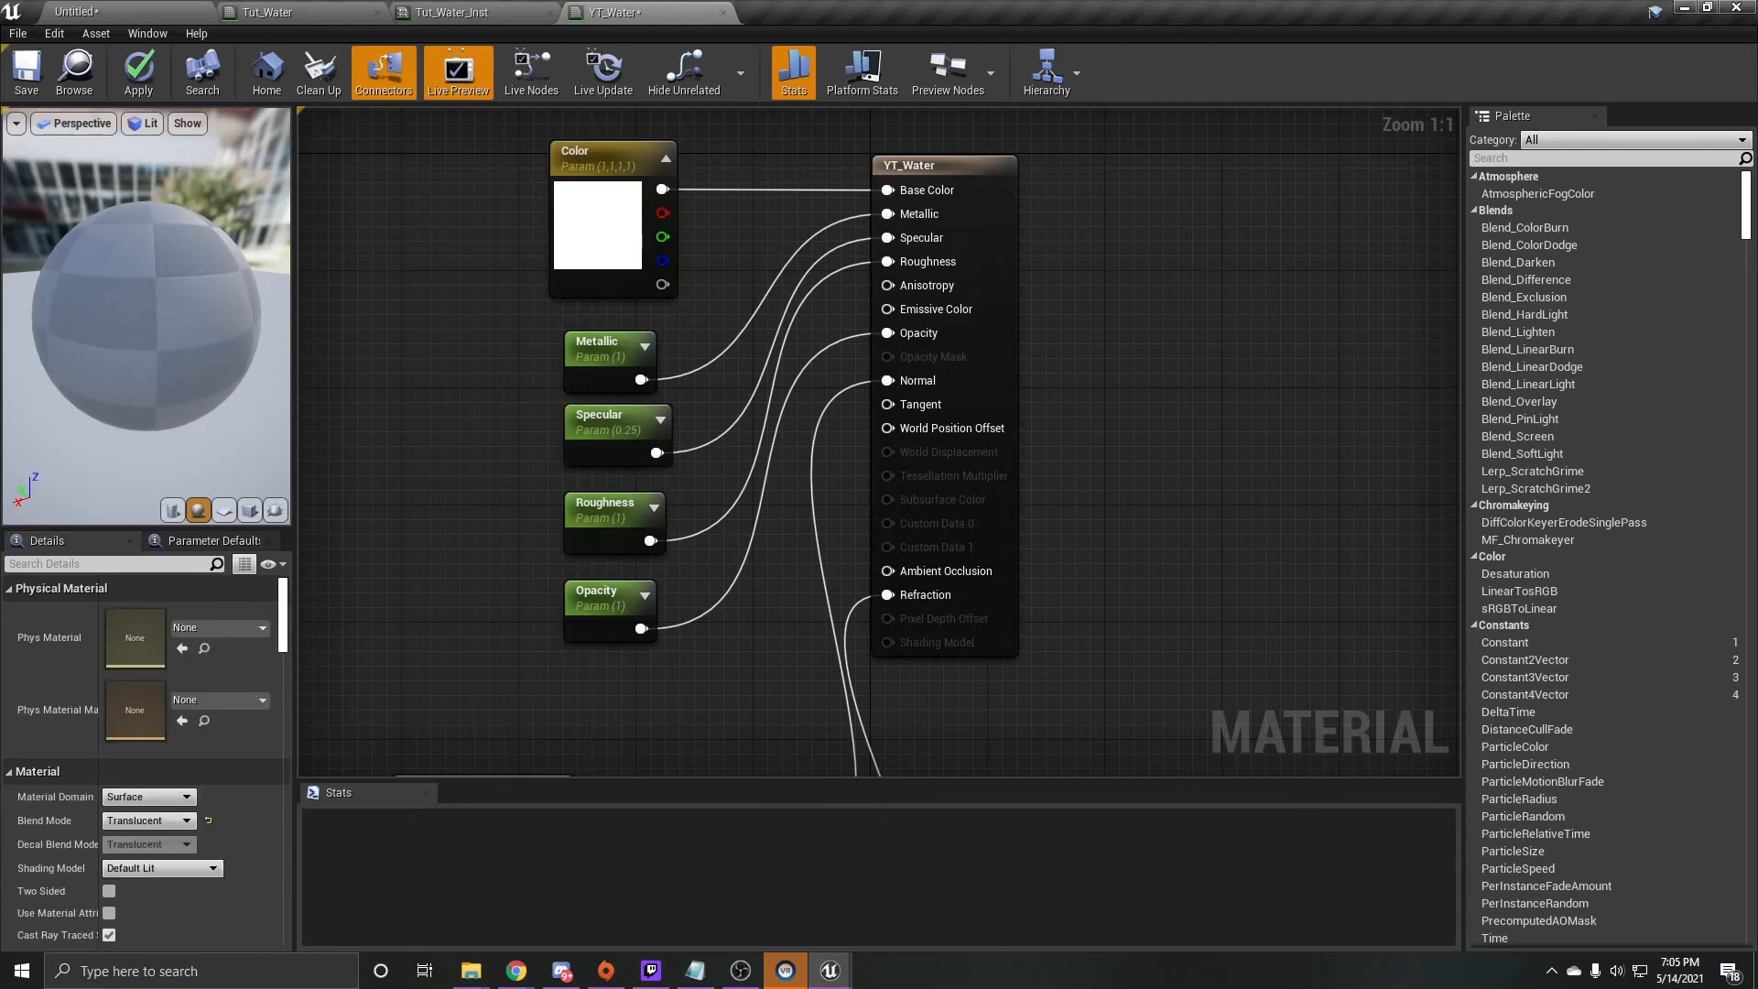
- Set the default value of the Opacity parameter to 0.5 and change the default value of the Roughness parameter
click(612, 634)
click(144, 674)
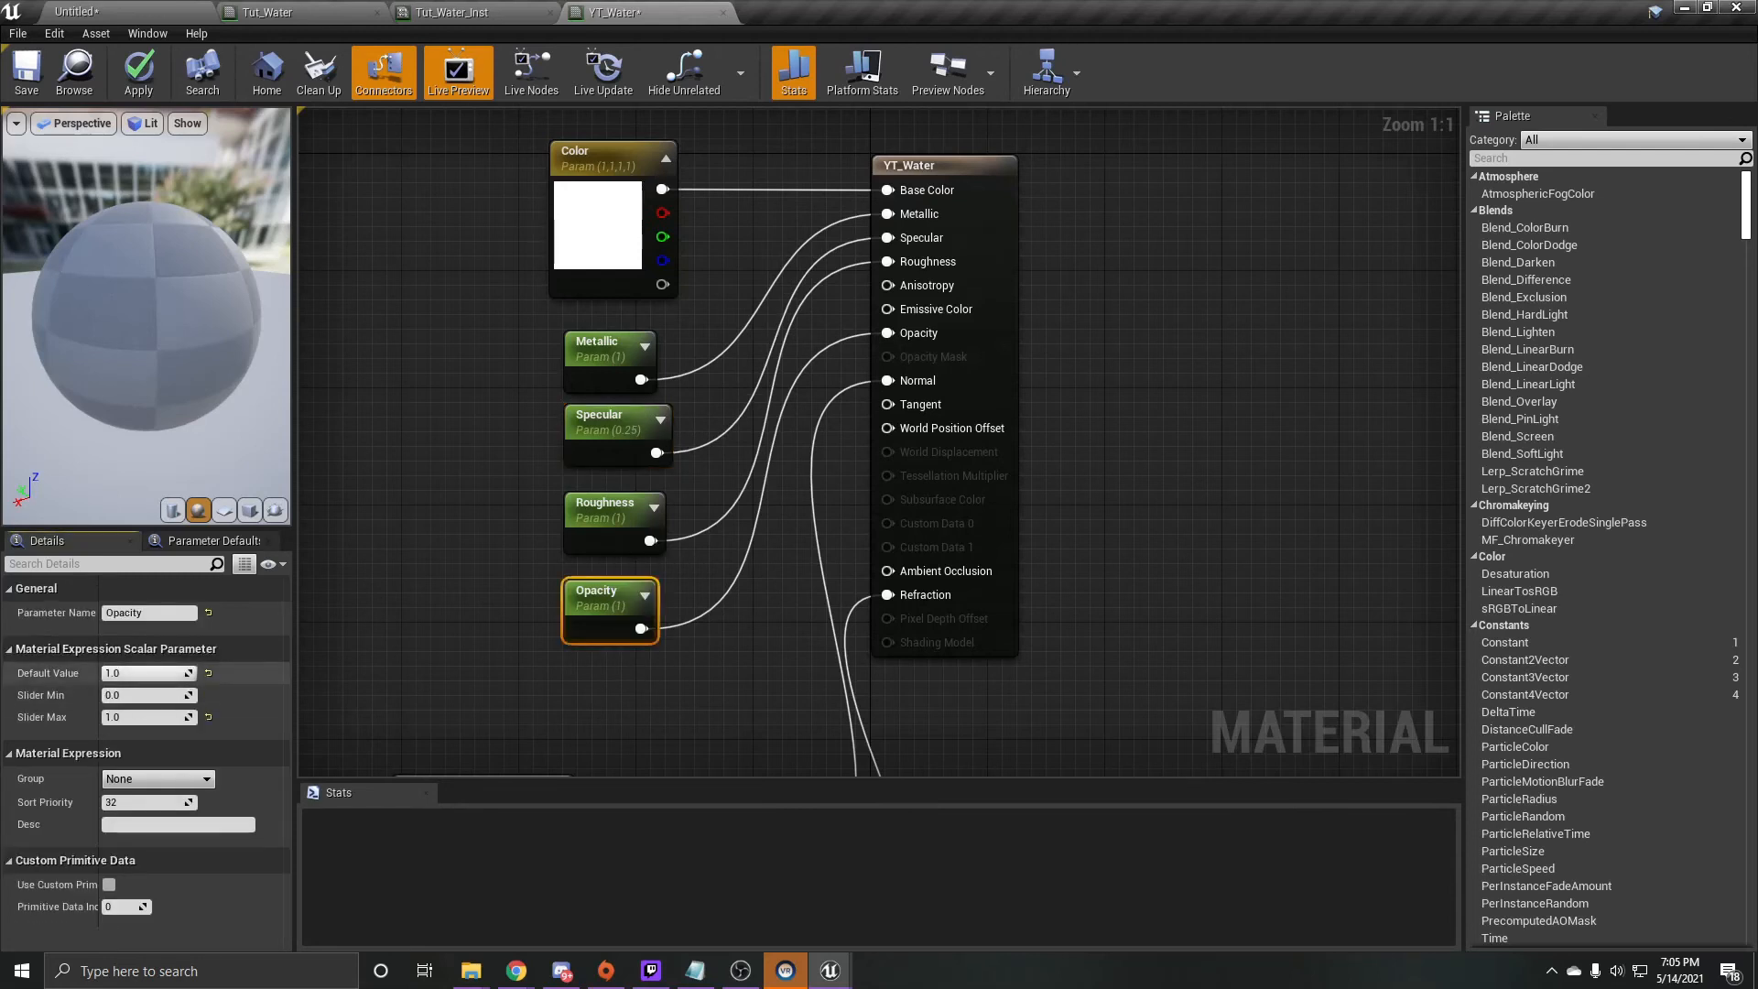
text(0.5)
key(Return)
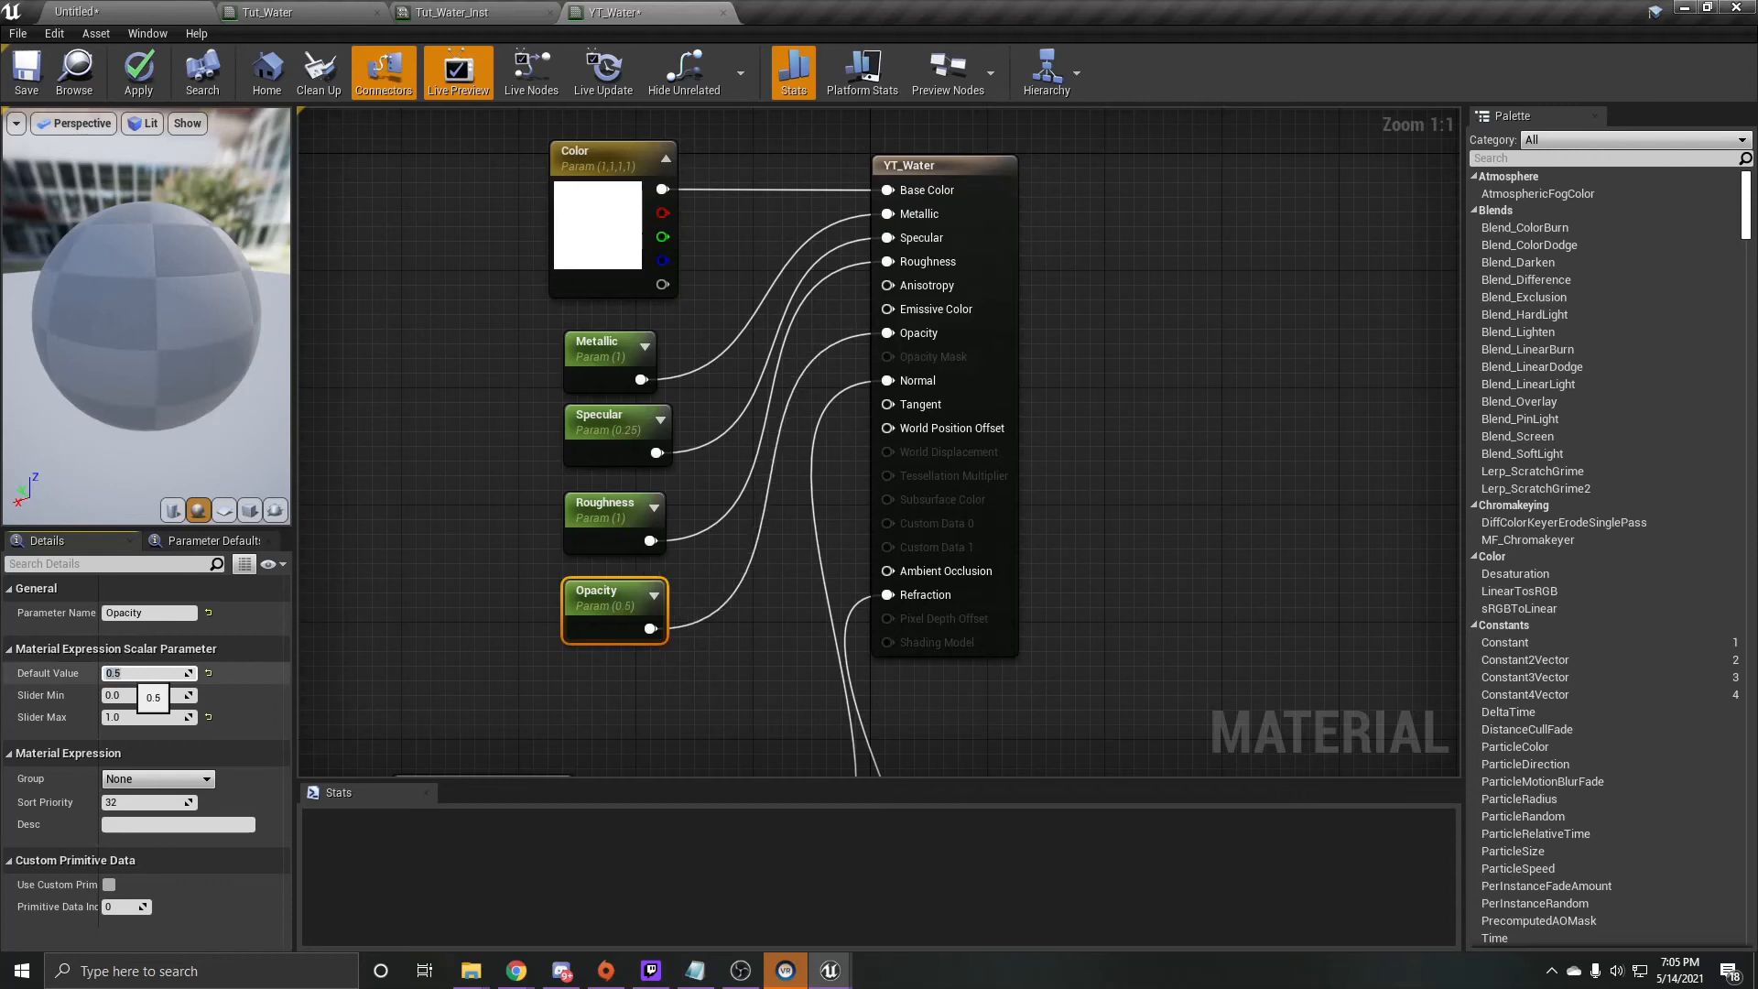
click(611, 512)
click(149, 673)
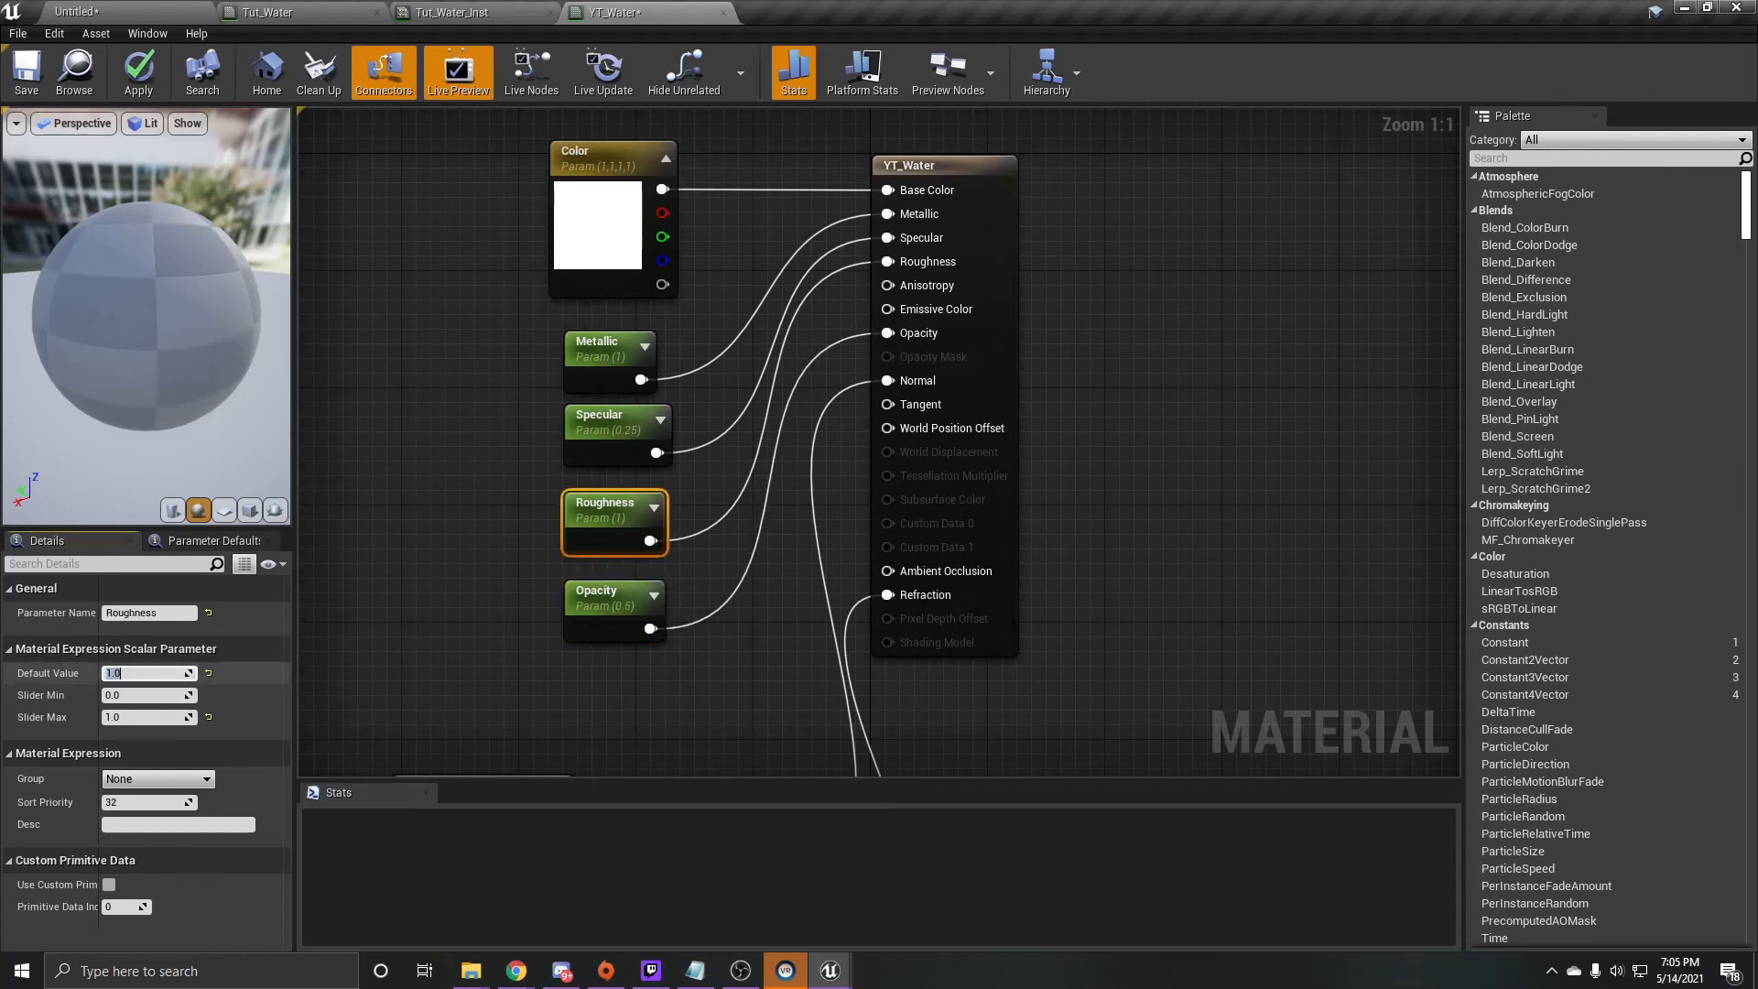
key(Return)
click(443, 588)
- Save the YT_Water material and inspect the result on the preview sphere
scroll(446, 589, down, 3)
right_drag(446, 590, 561, 268)
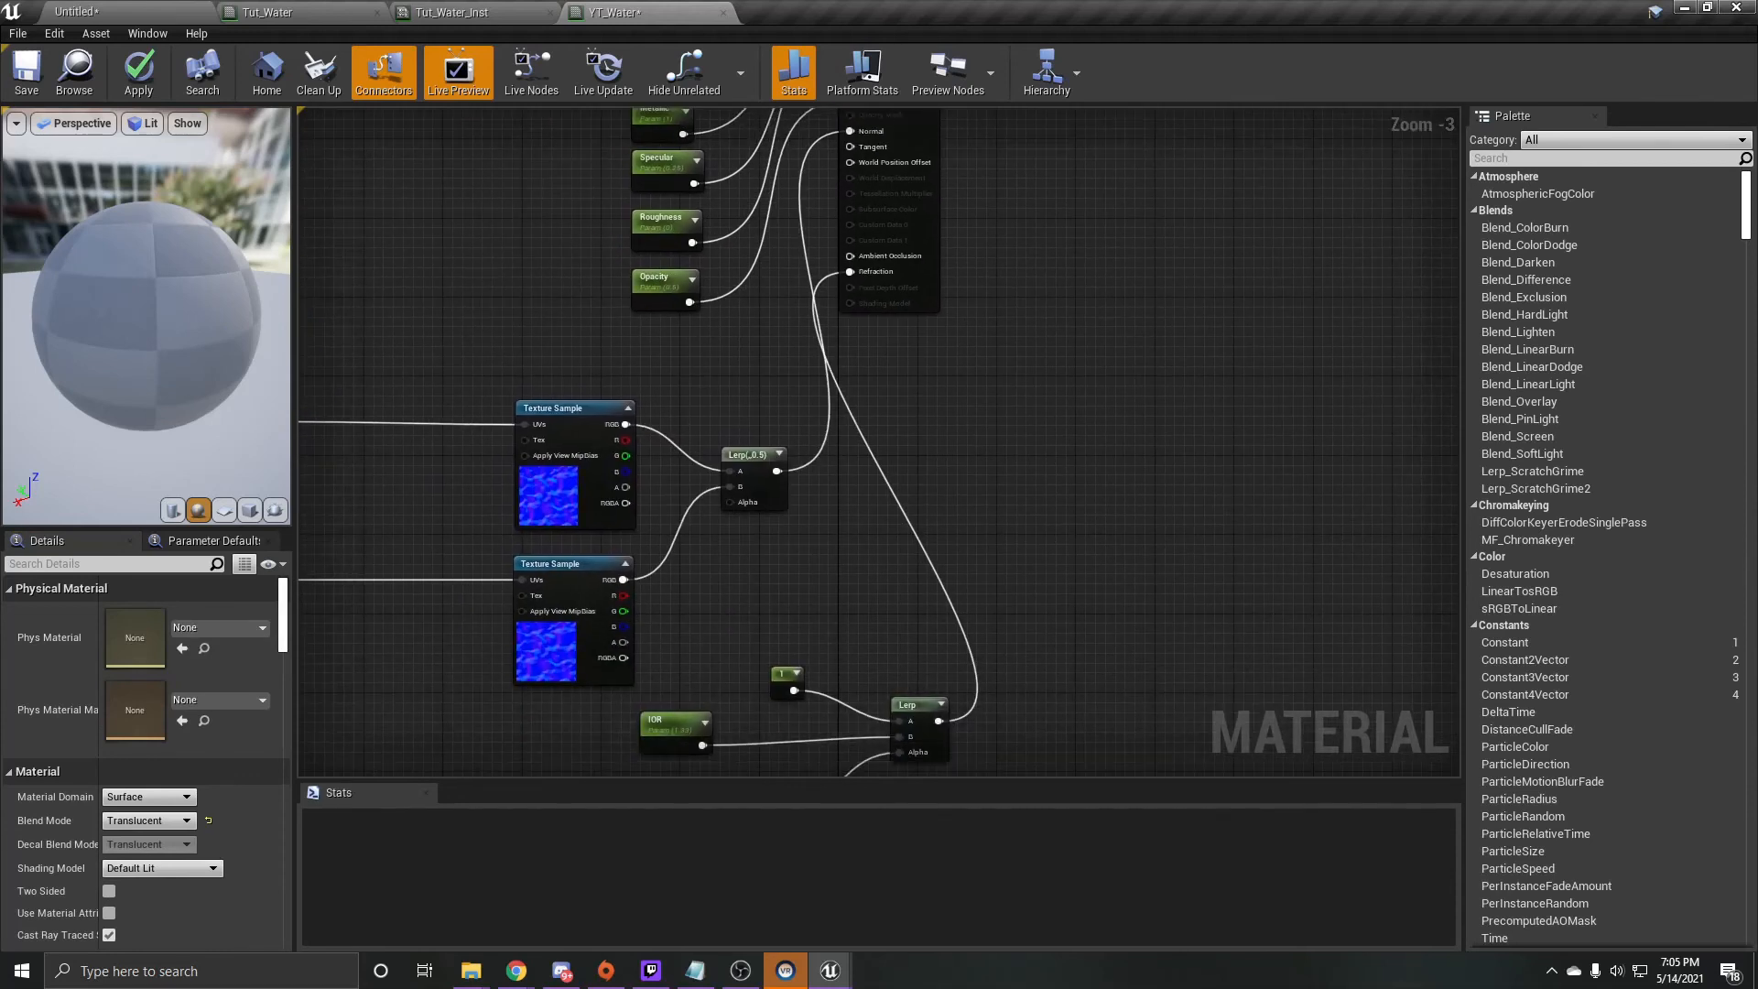
scroll(975, 403, down, 2)
click(38, 93)
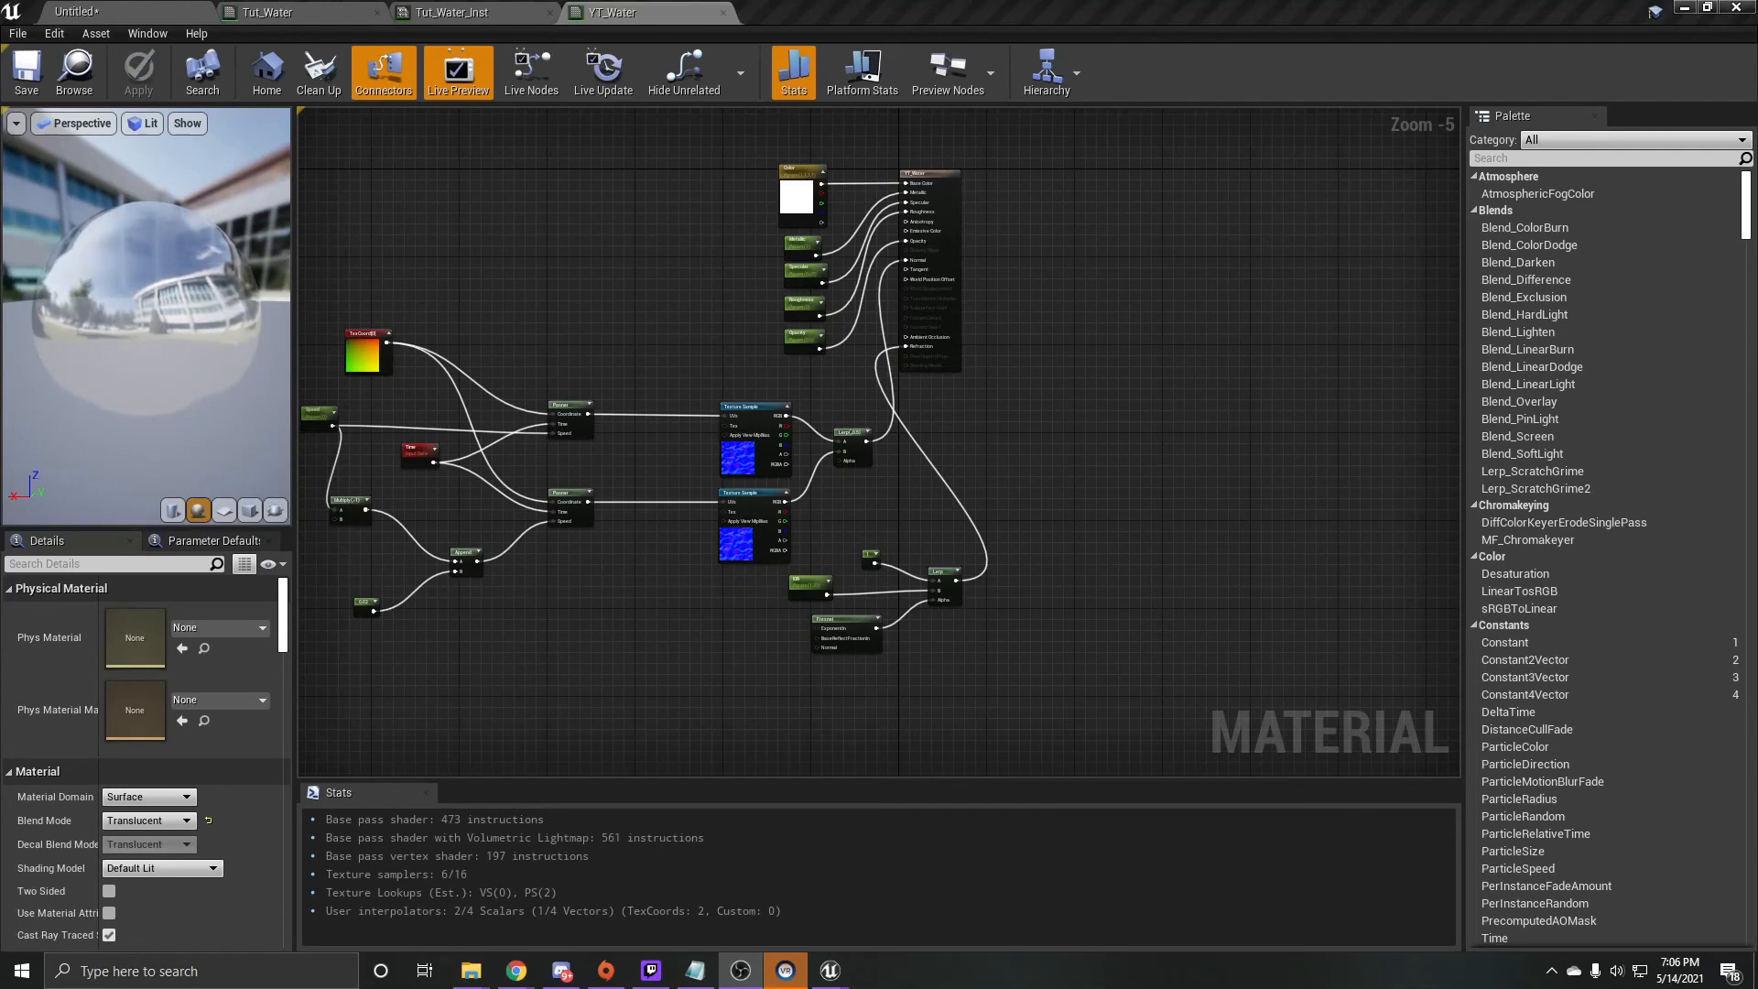
drag(147, 316, 183, 321)
- Add a Multiply node fed by the TexCoord output through its A input, placed above the upper Panner
right_drag(411, 273, 512, 282)
scroll(522, 357, up, 5)
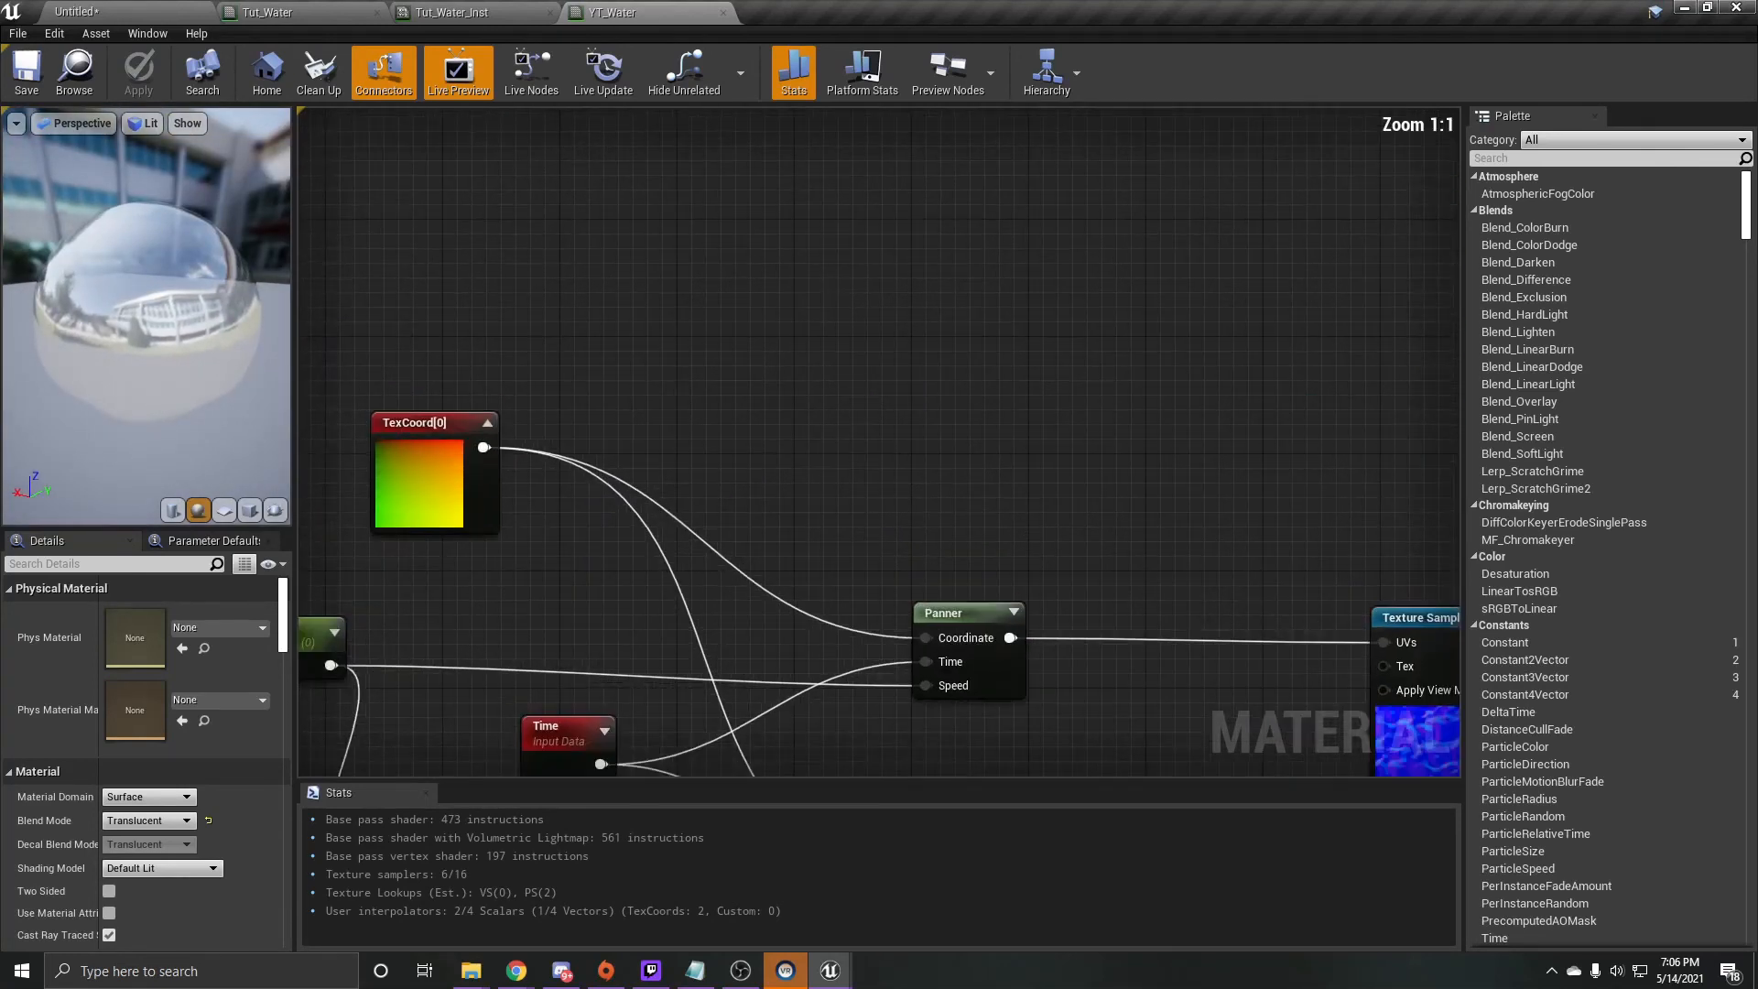
drag(420, 326, 763, 302)
text(multiply)
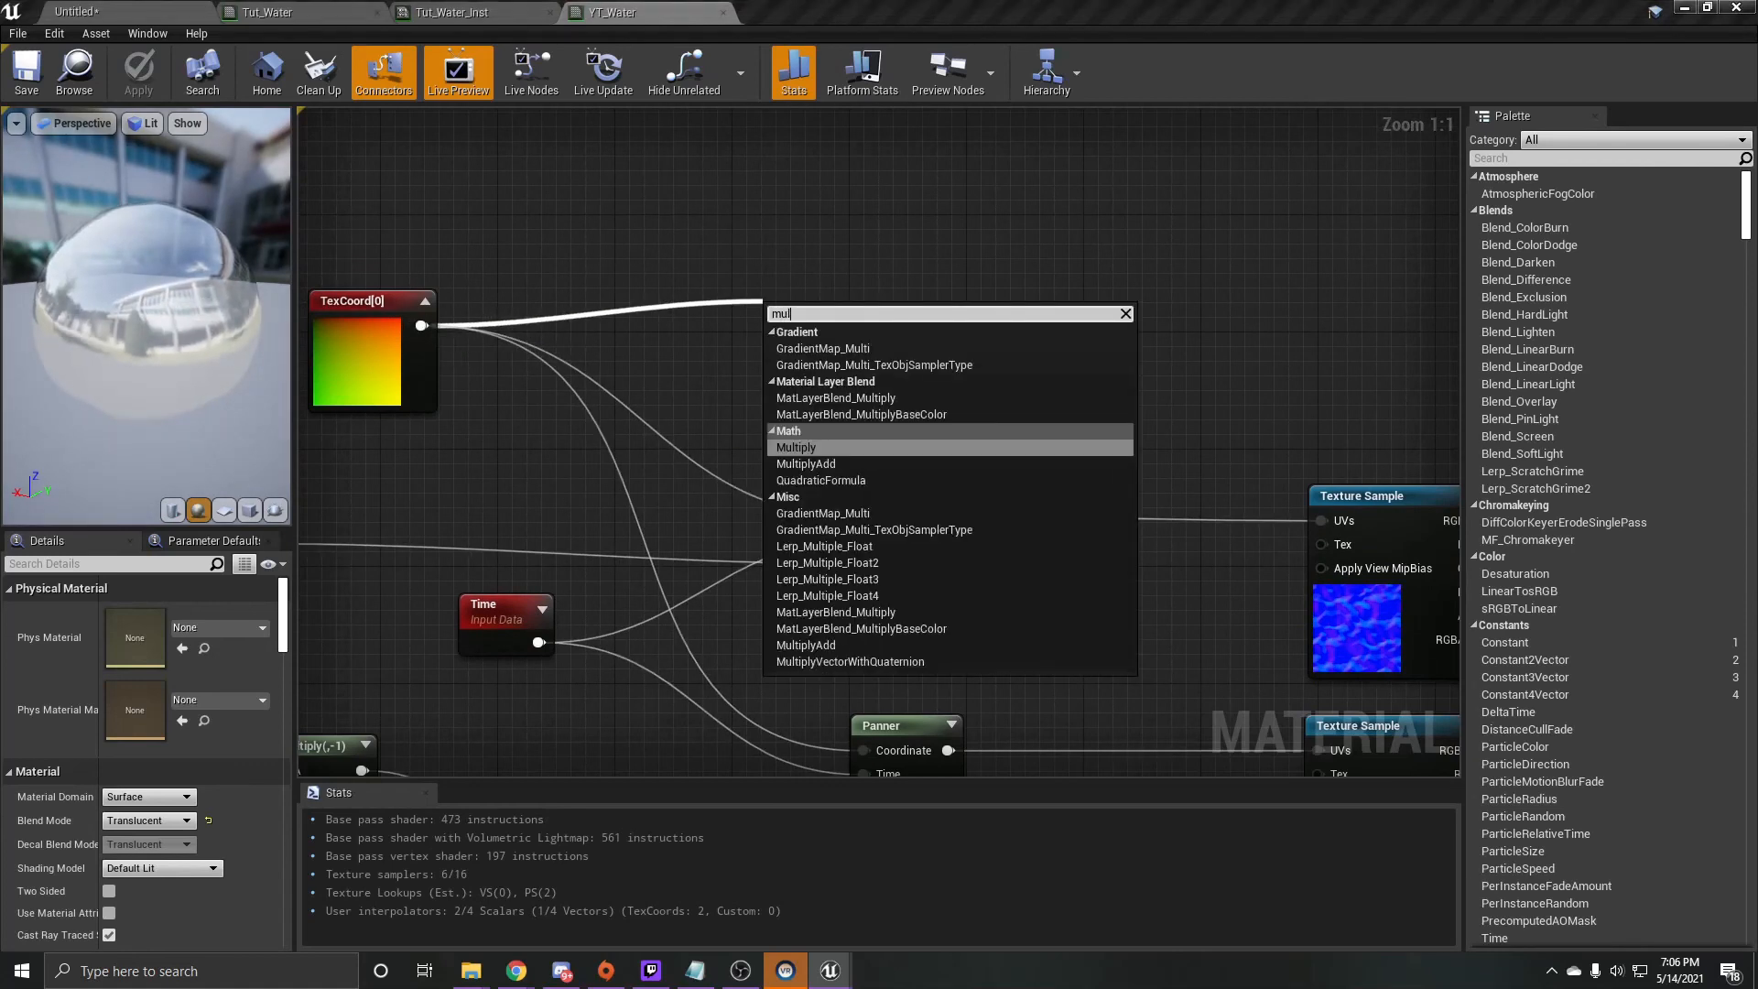
key(Return)
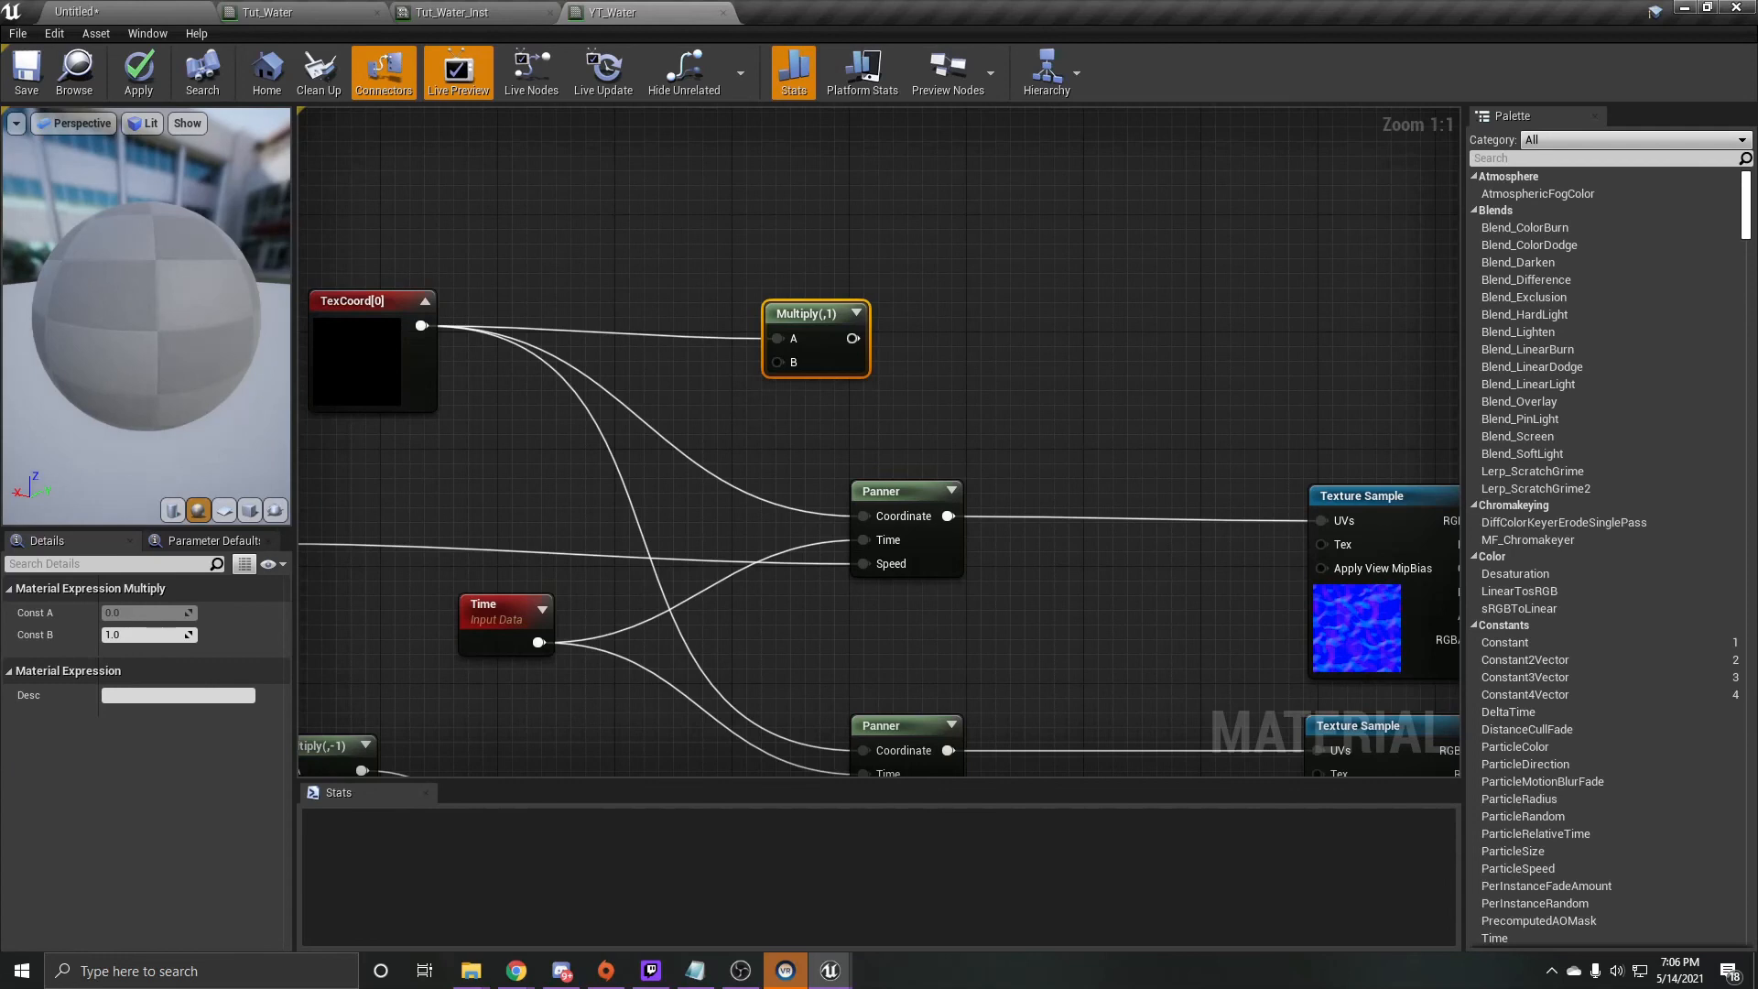
- Add a scalar parameter named Size with a default value of 2 and connect it to the new Multiply node's B input
key(1)
click(552, 217)
right_click(573, 239)
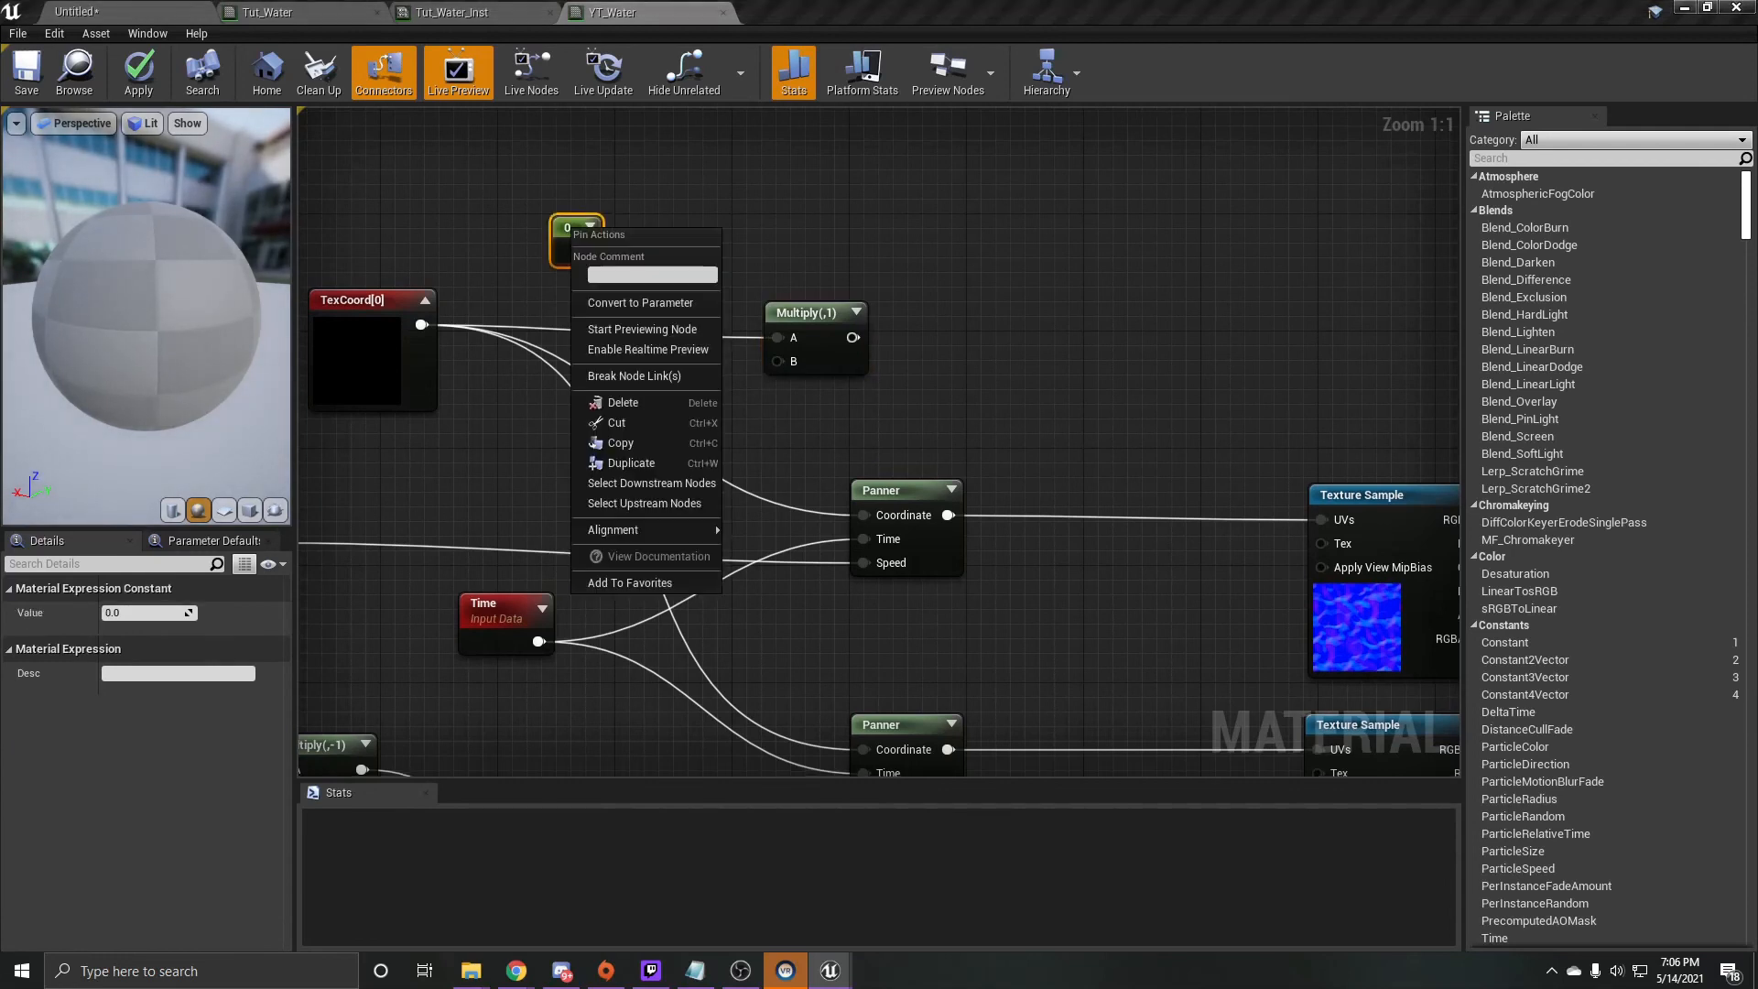
click(641, 299)
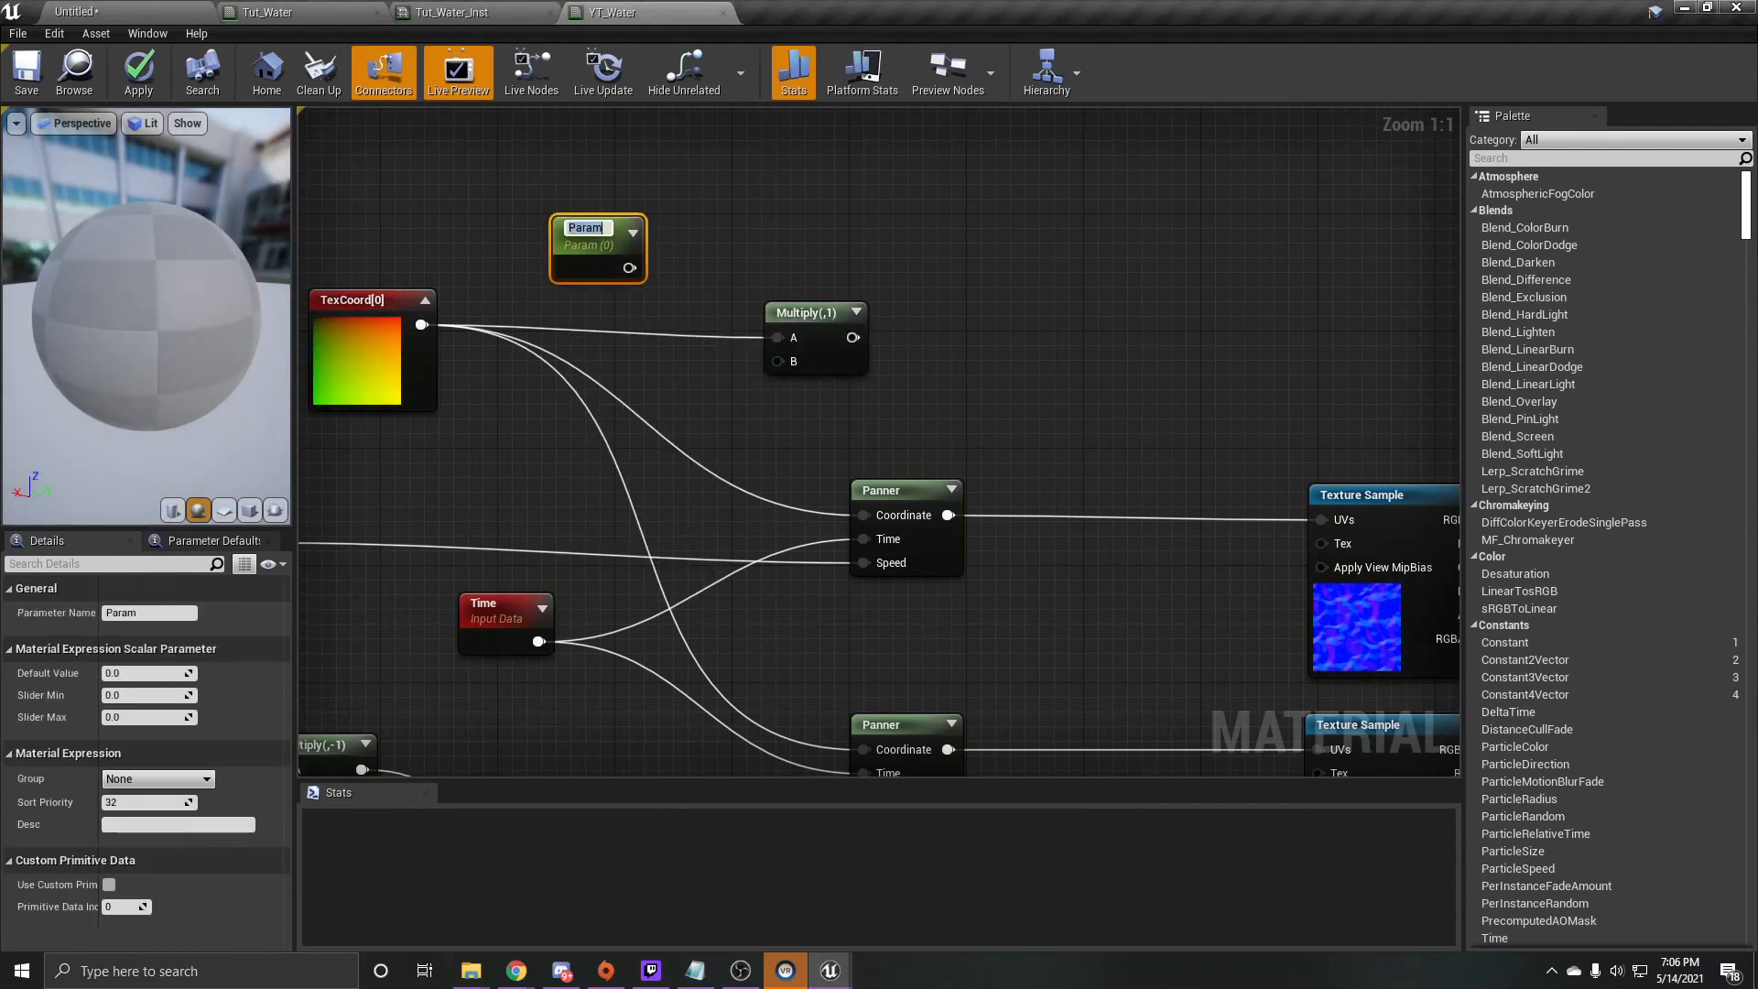
text(Size)
key(Return)
drag(629, 265, 776, 361)
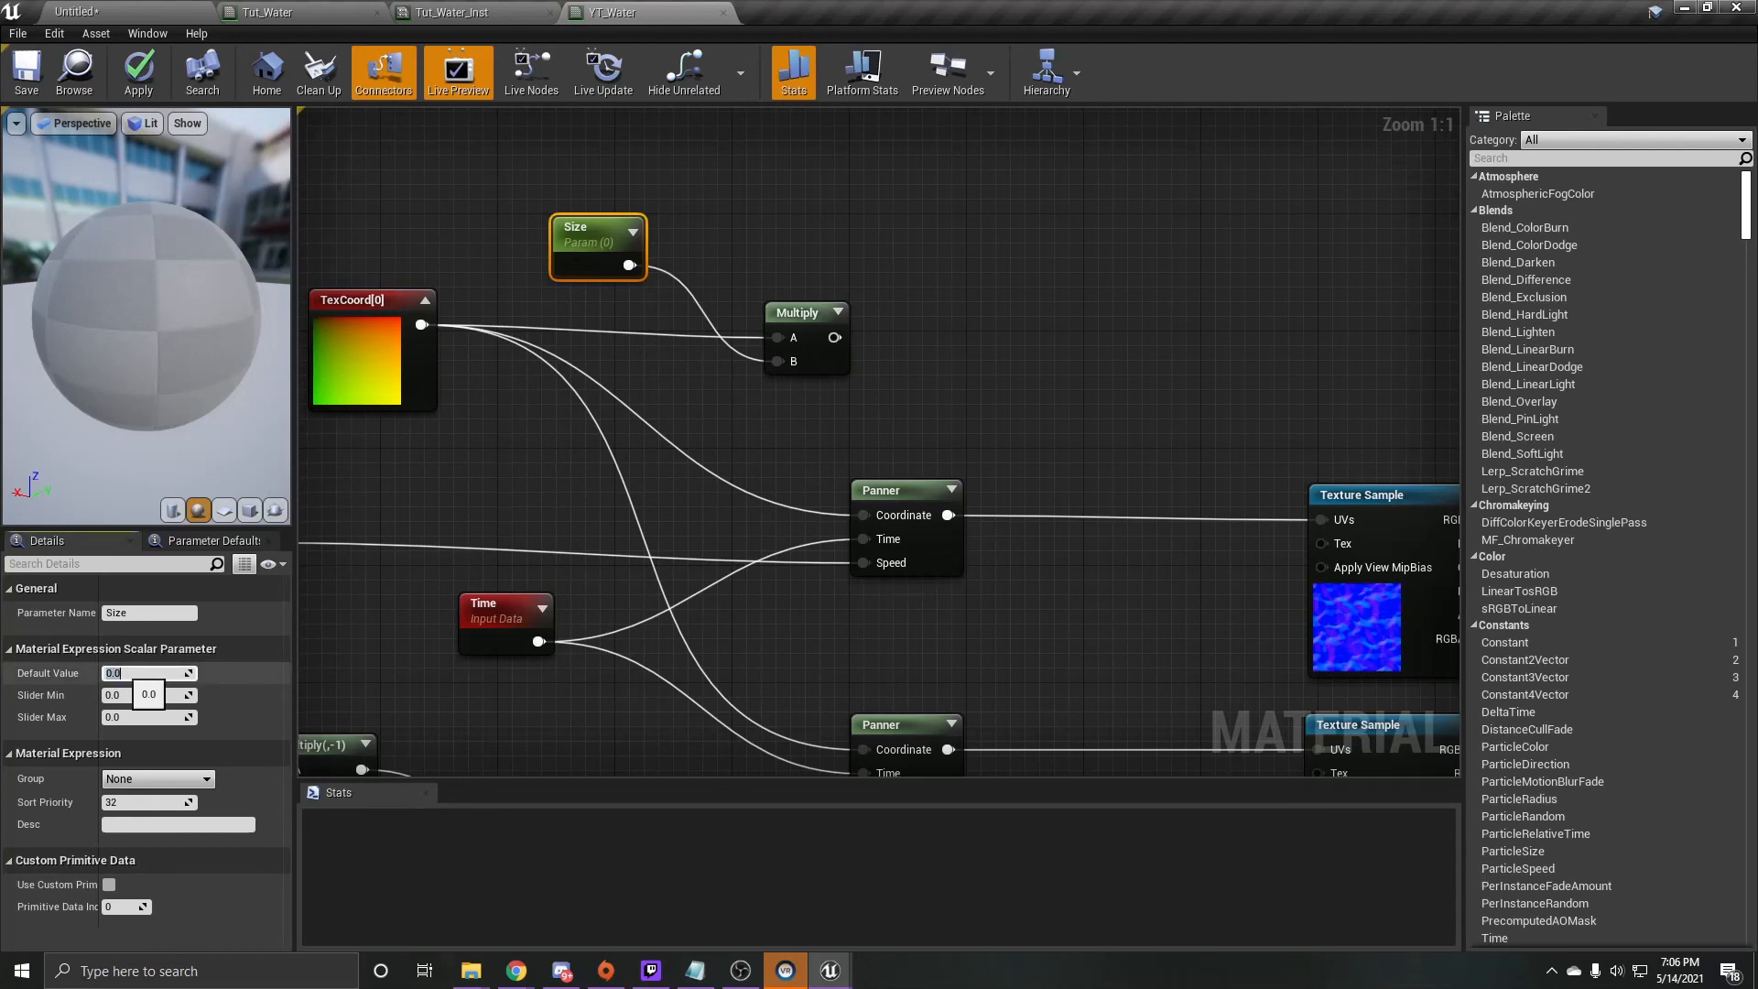
text(2)
key(Return)
- Connect the Multiply output to both Panners' Coordinate inputs in place of the direct TexCoord links, and save the material
drag(835, 337, 861, 668)
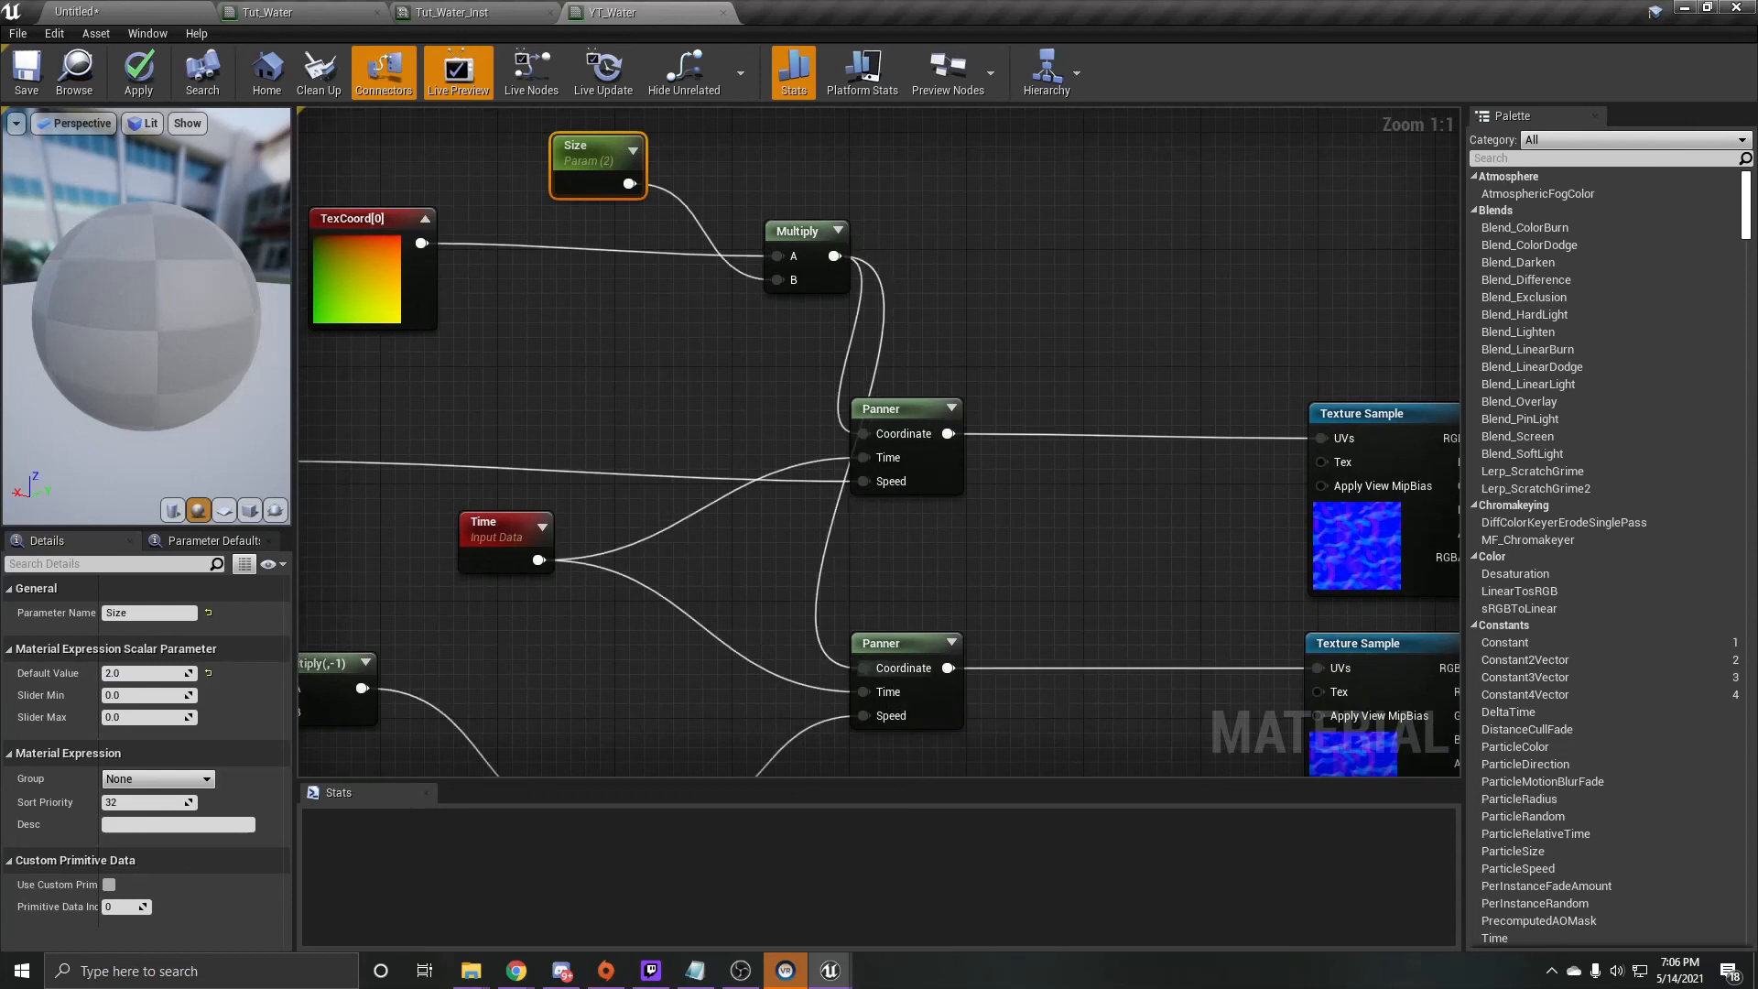
click(27, 73)
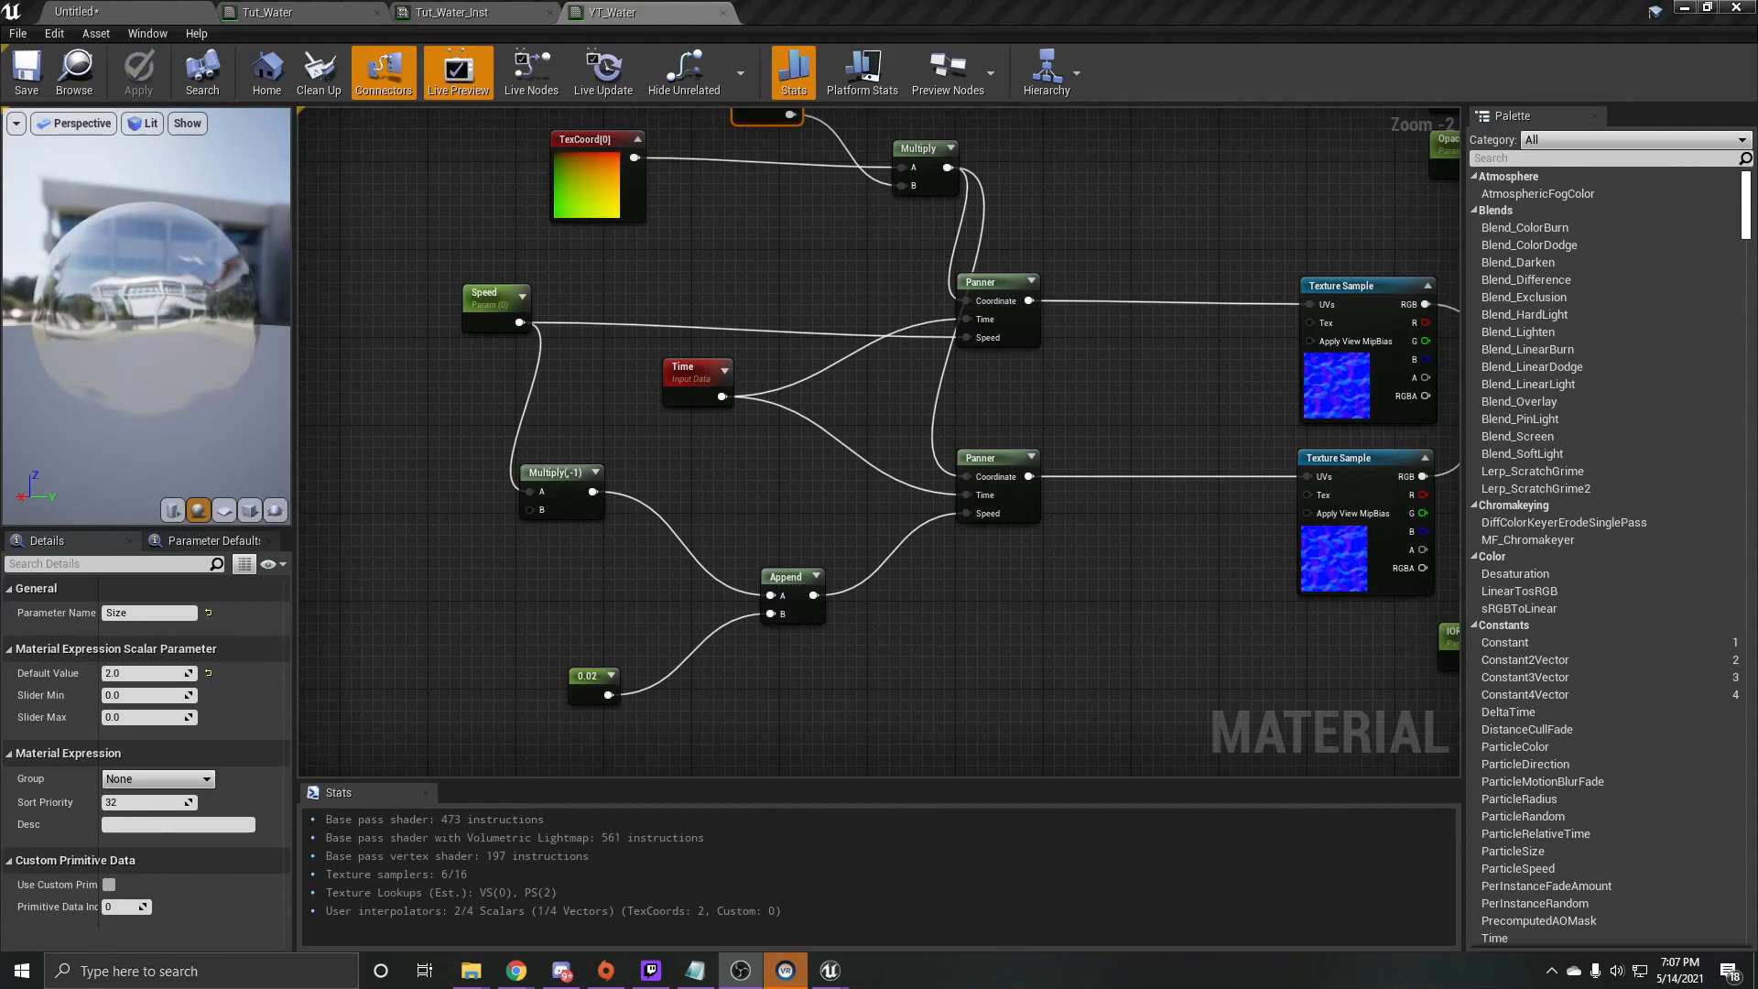
click(1099, 394)
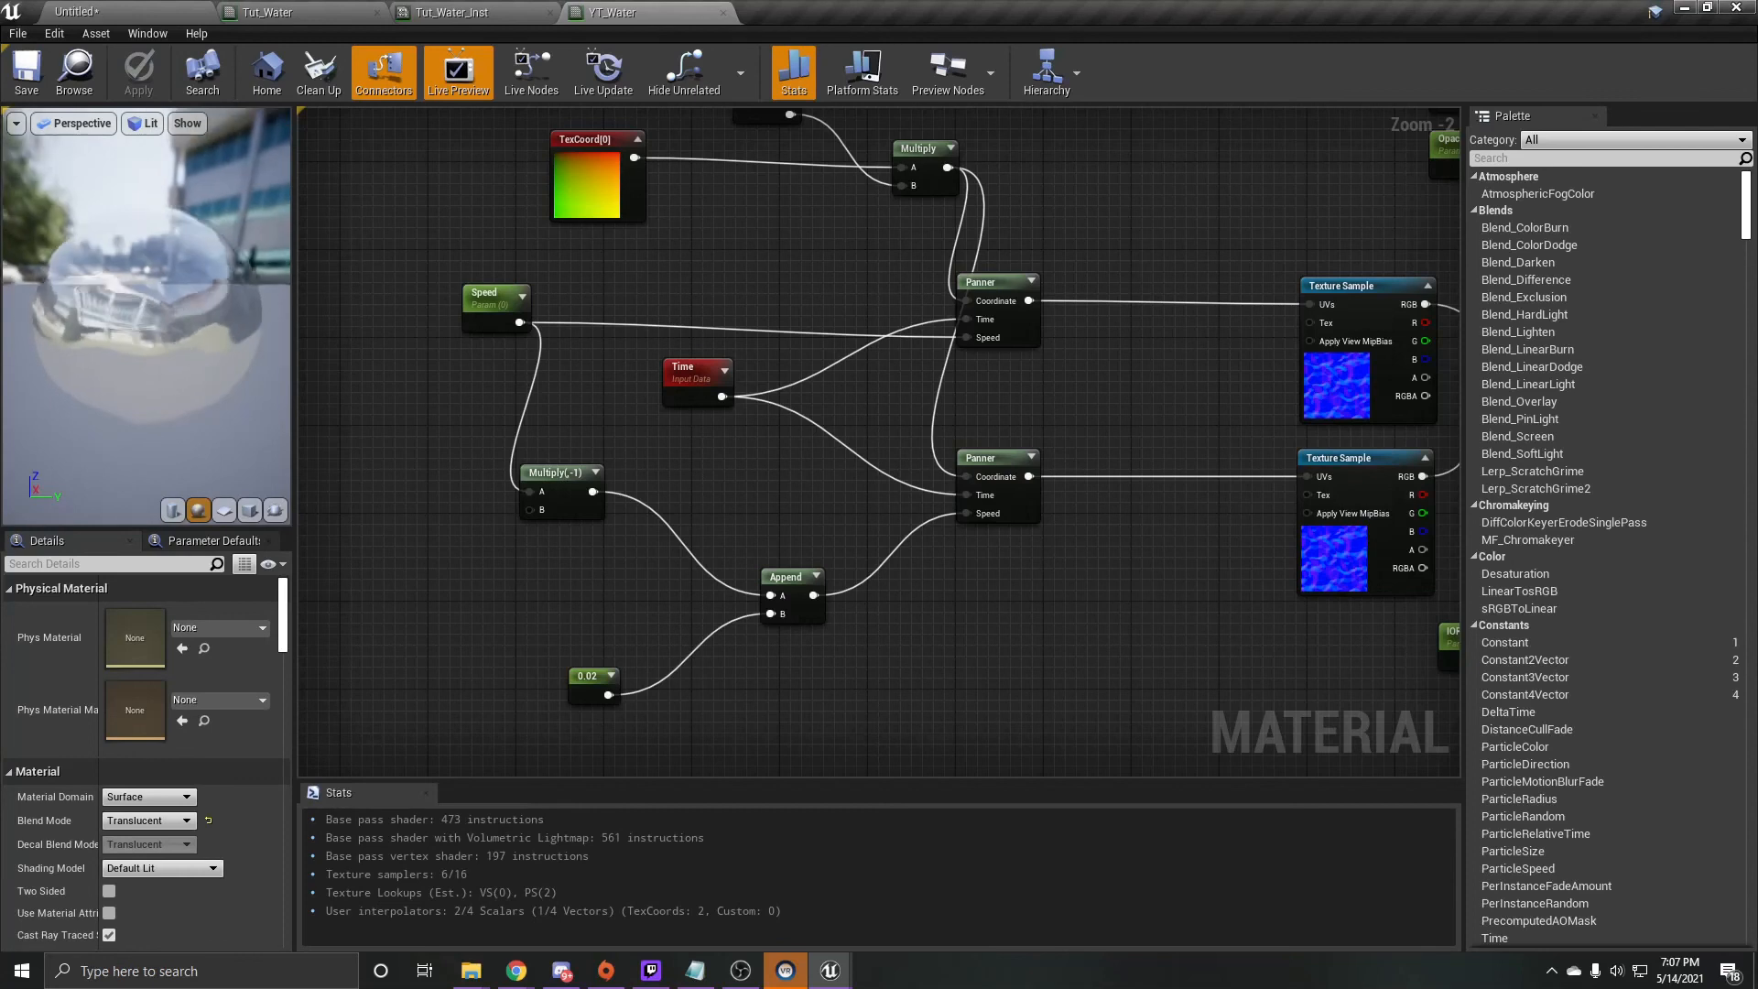
- Set the default value of the Speed parameter to 0.1 and save the material
scroll(627, 678, up, 2)
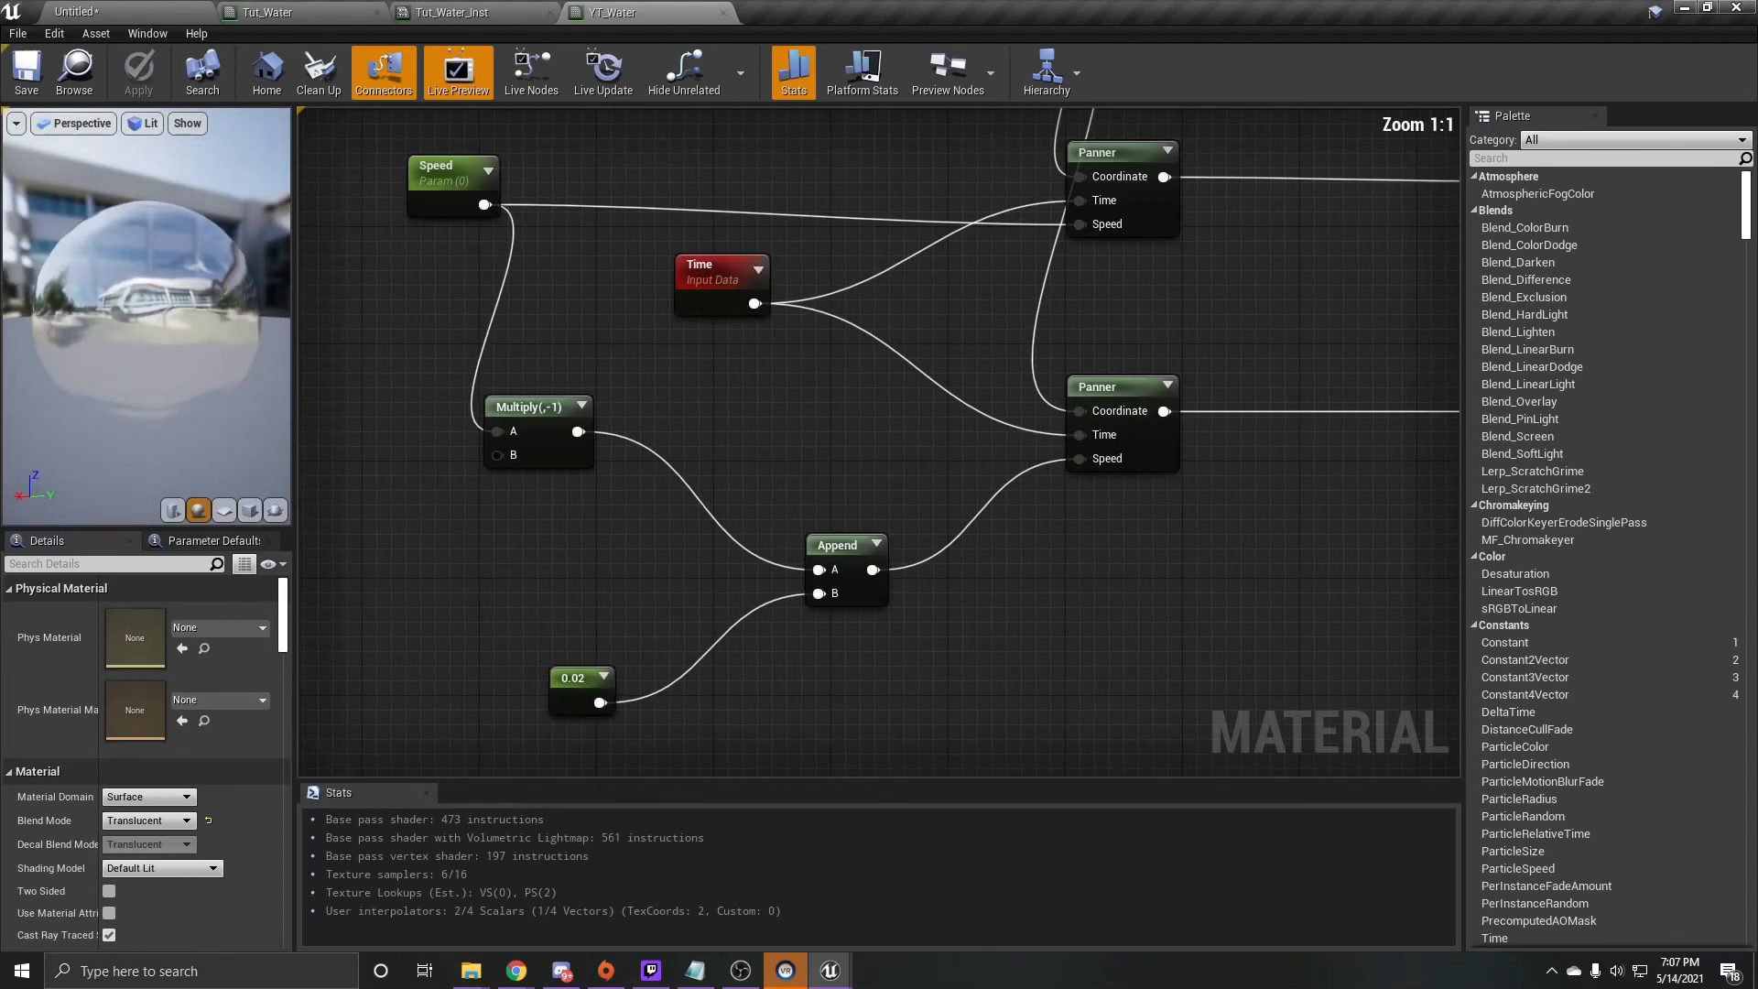
right_drag(609, 535, 704, 655)
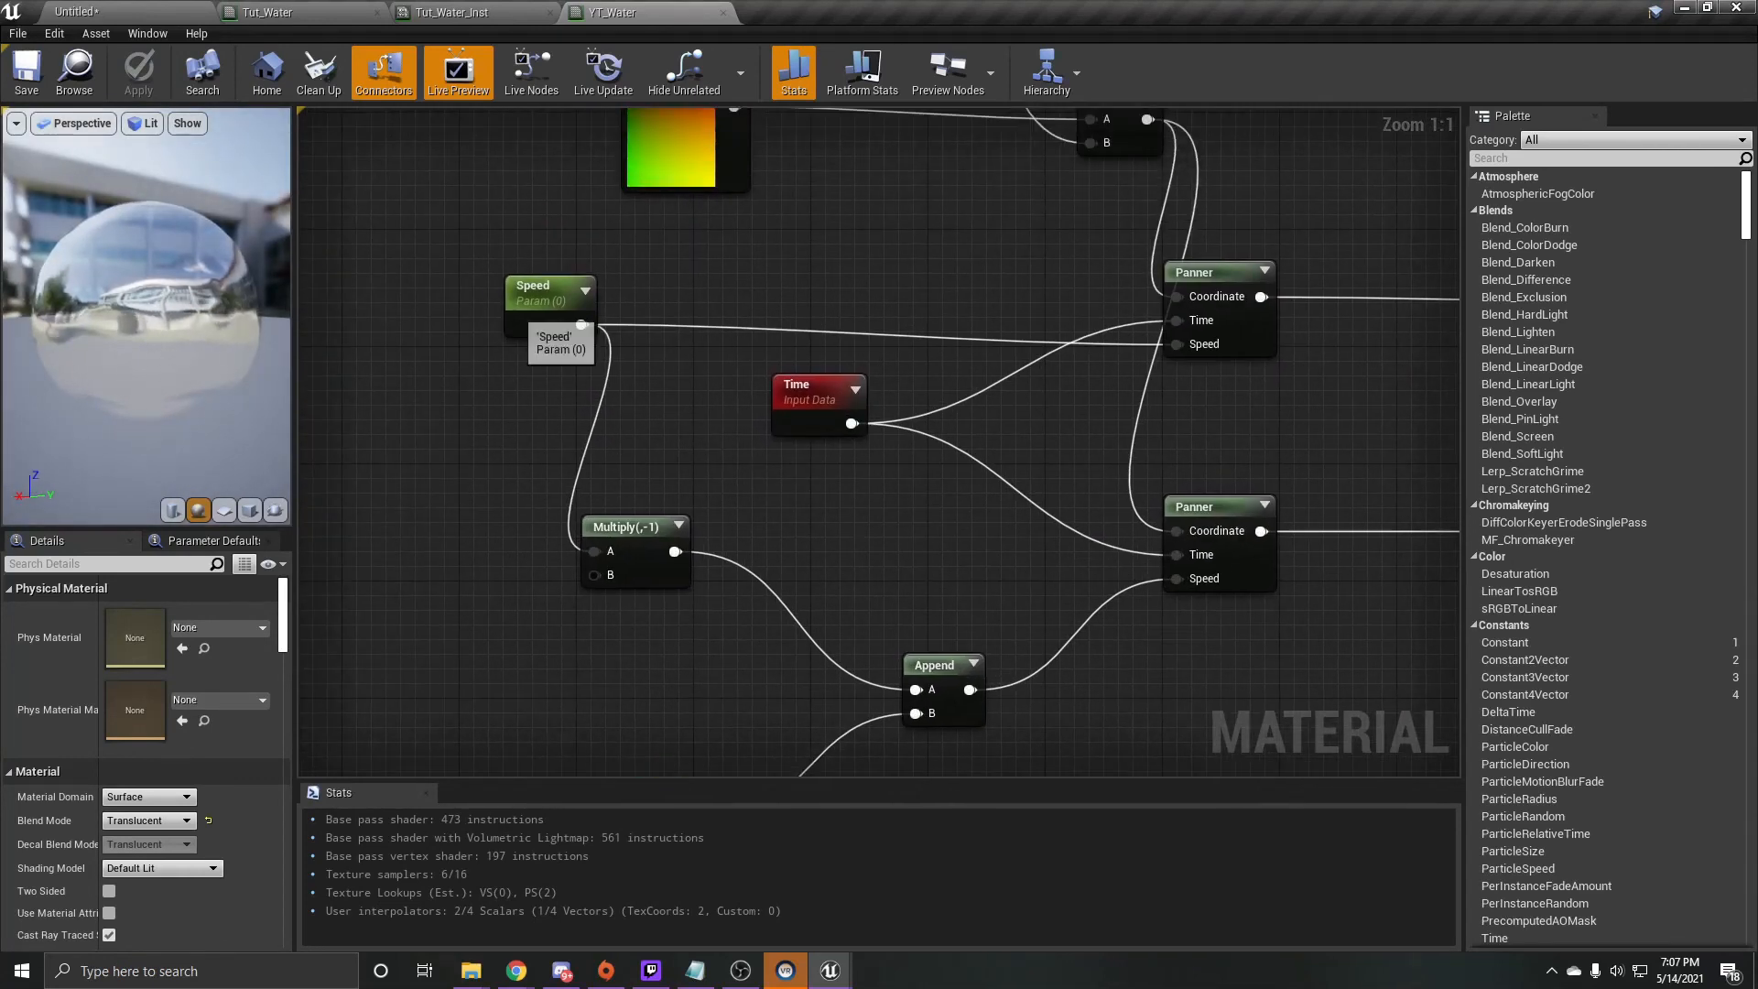
click(549, 316)
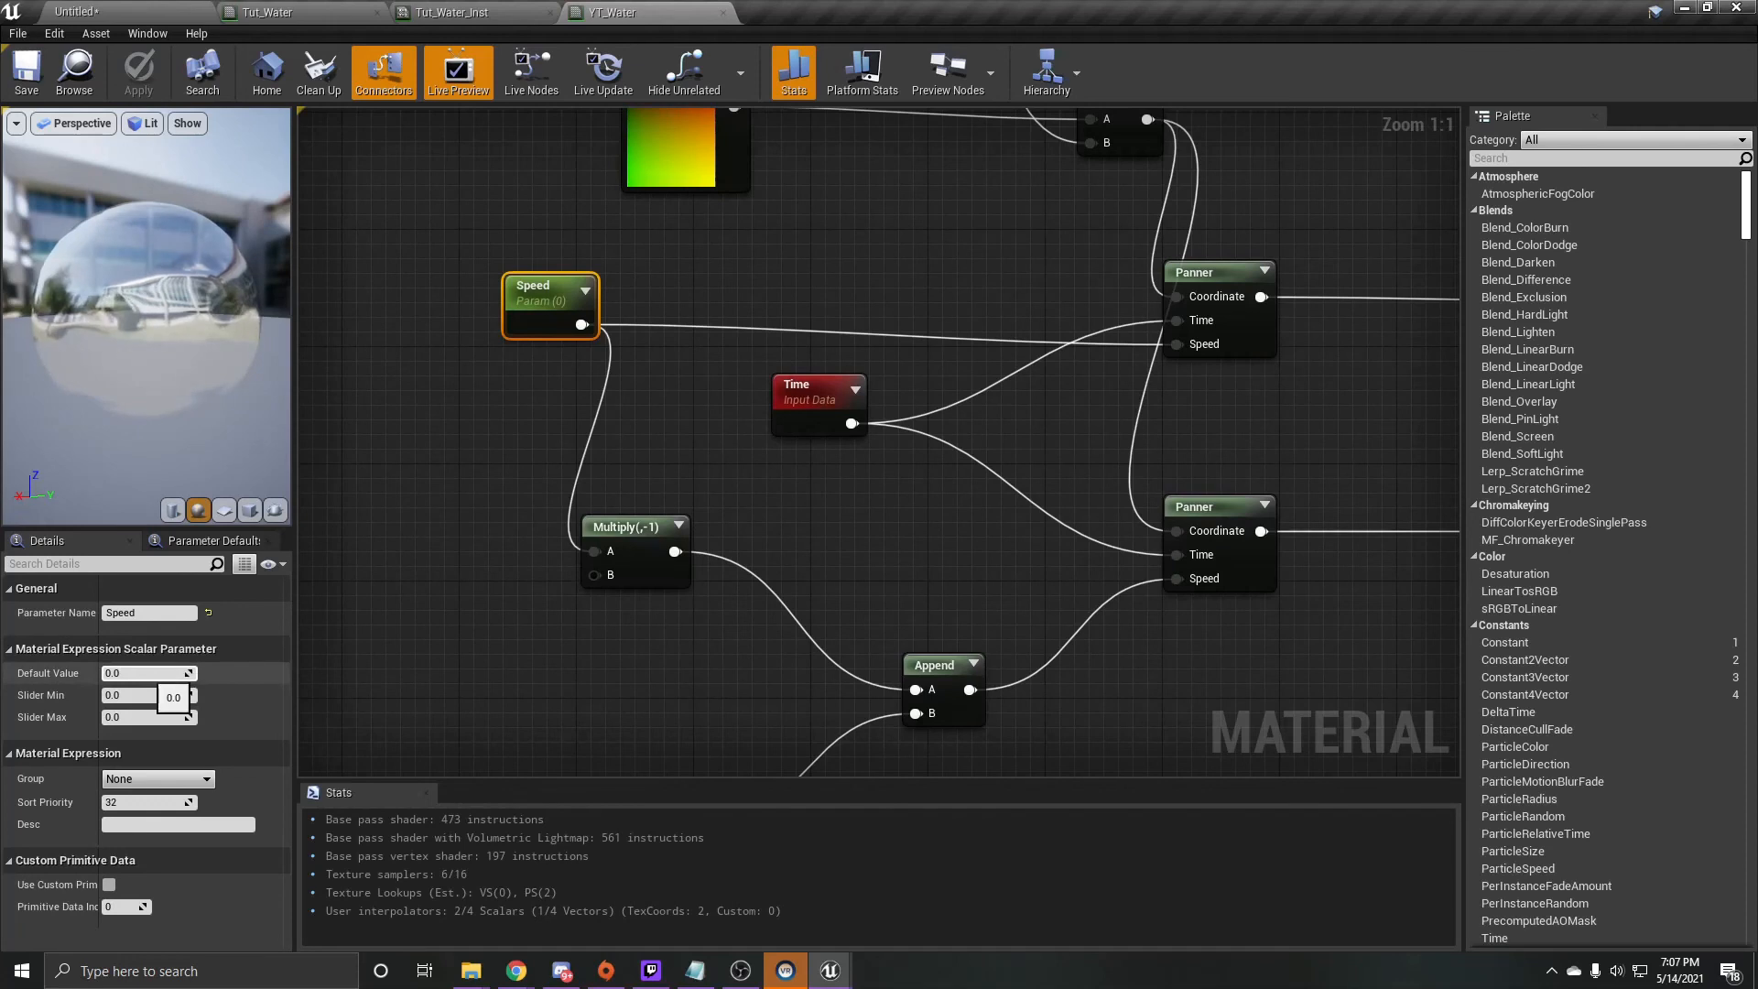
click(144, 674)
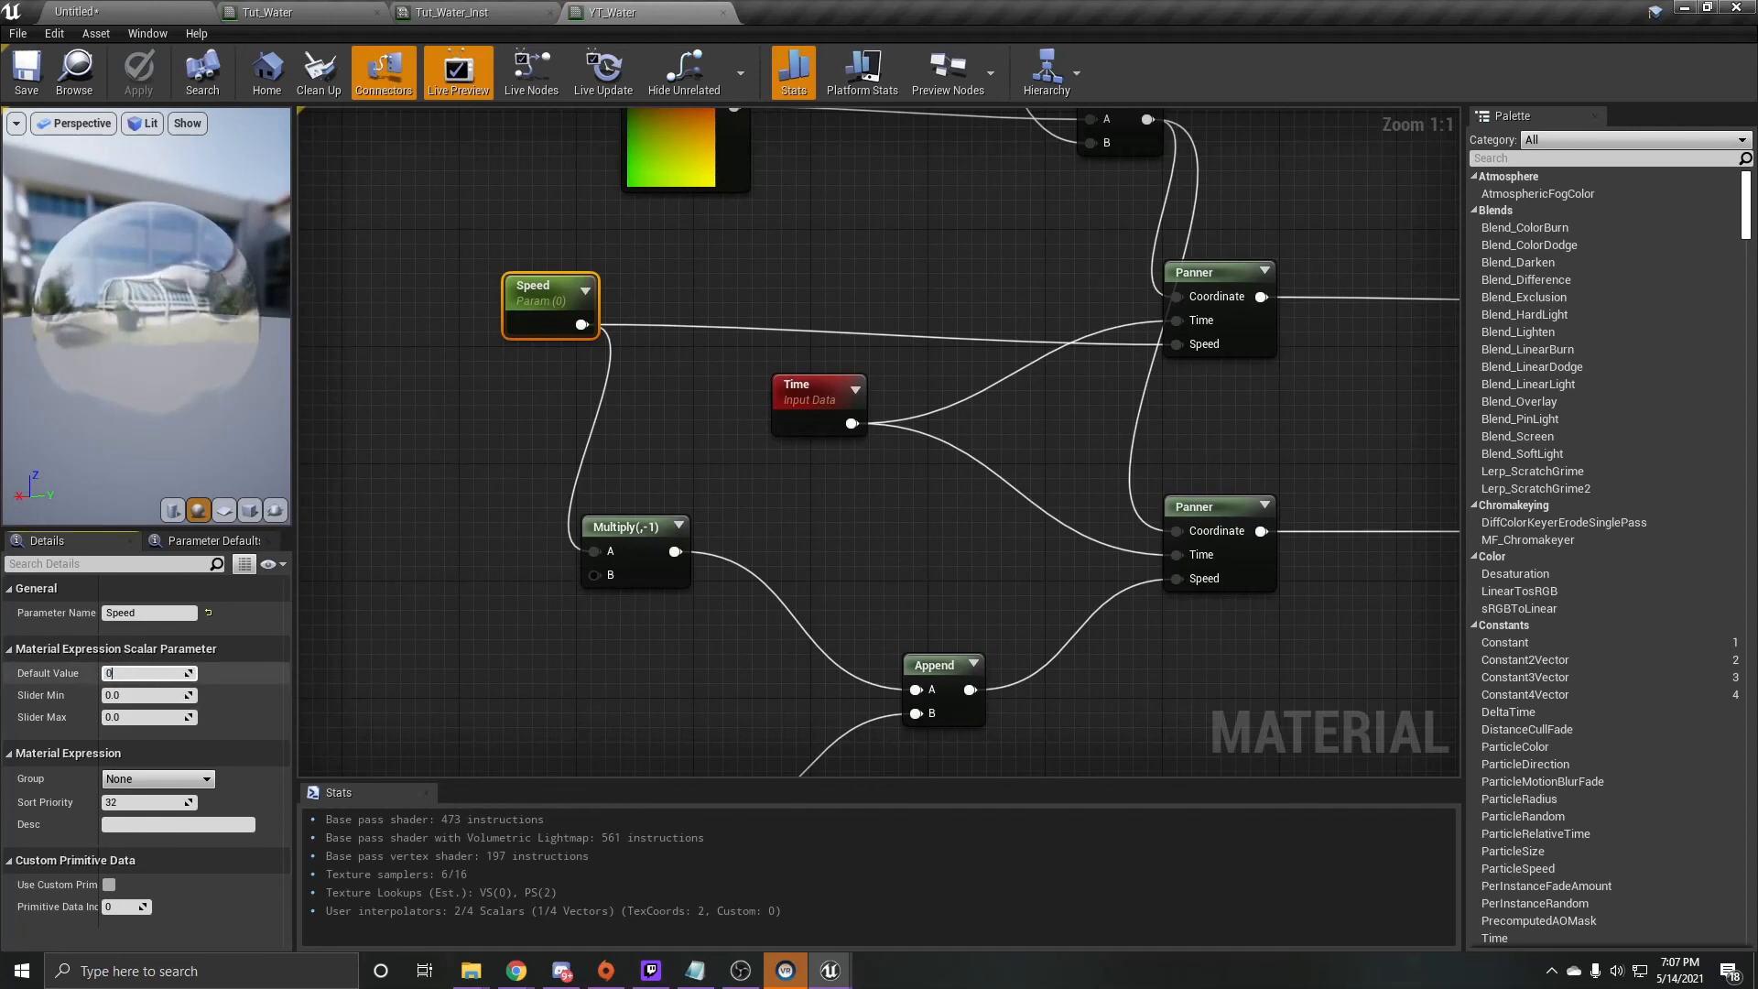
text(0.1)
key(Return)
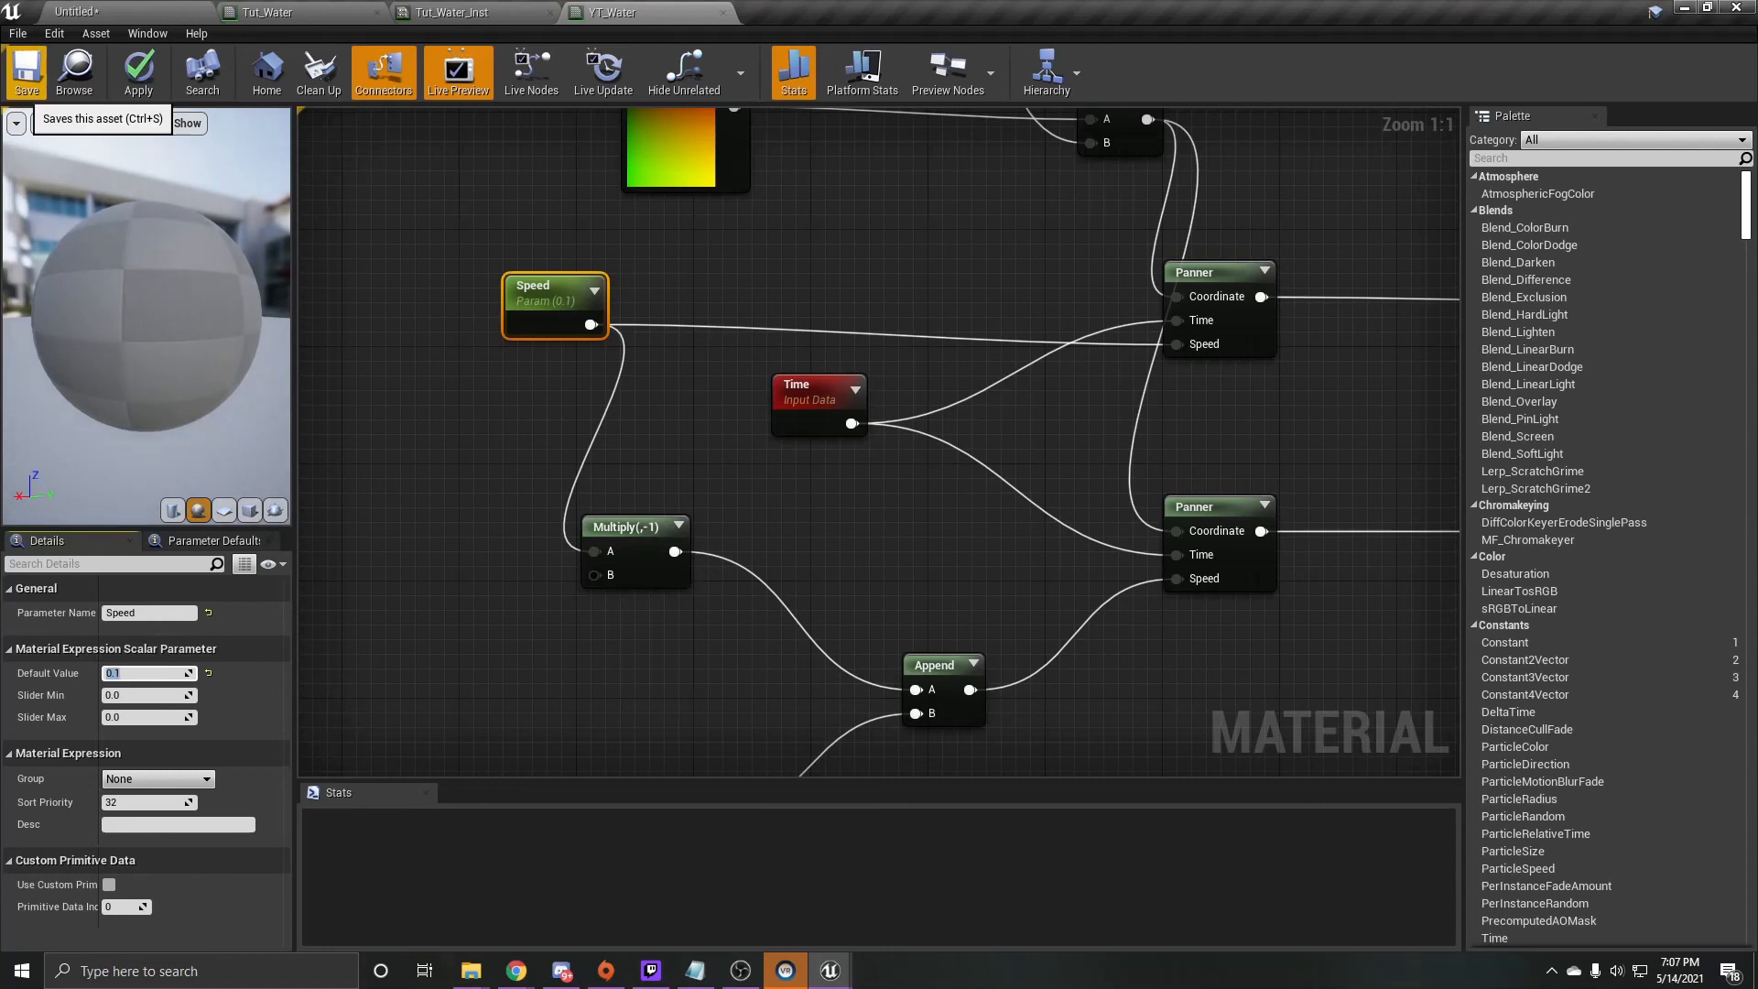
click(25, 73)
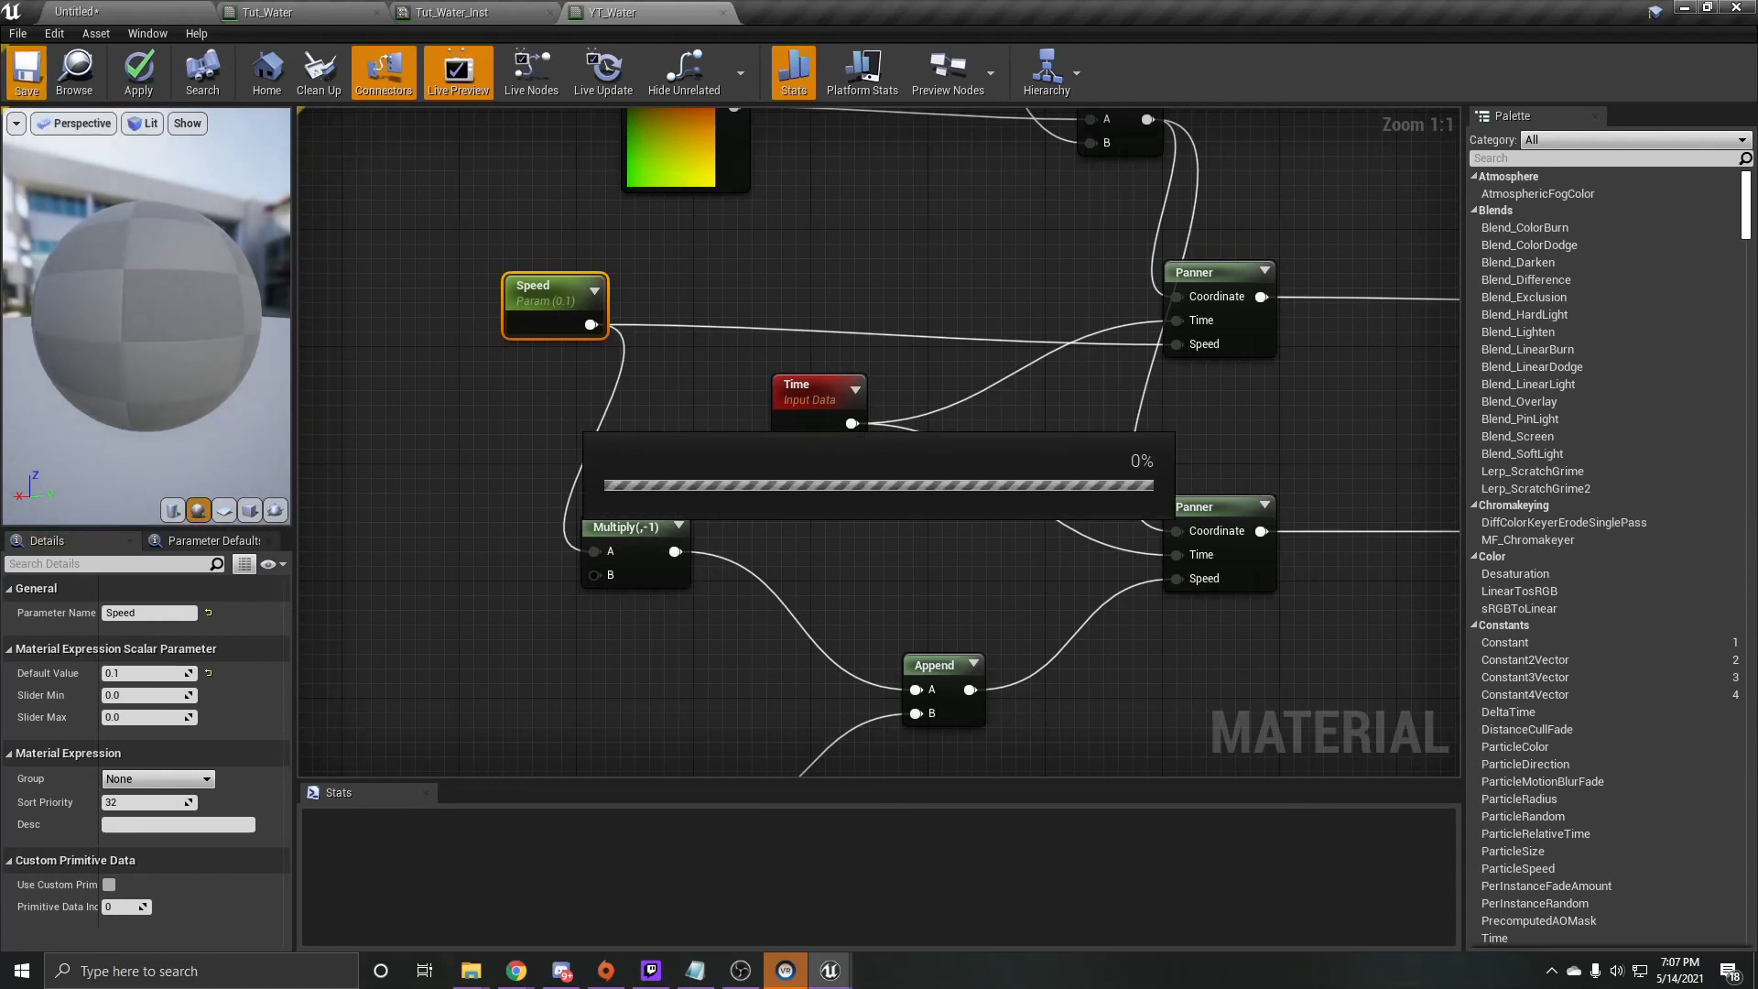